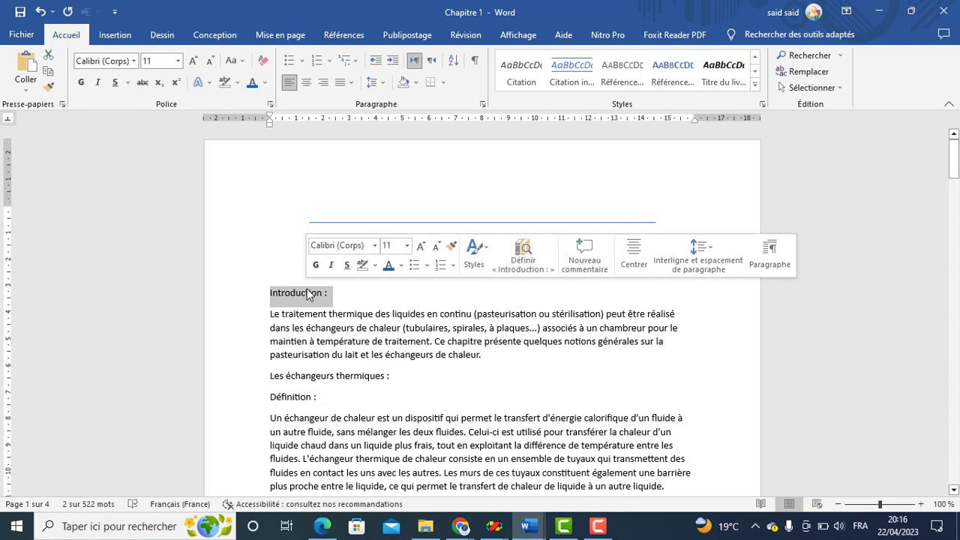
- Apply the Titre 1 style to the headings "Introduction :" and "Les échangeurs thermiques :"
{"action": "left_click", "coordinate": [756, 58]}
{"action": "left_click", "coordinate": [756, 57]}
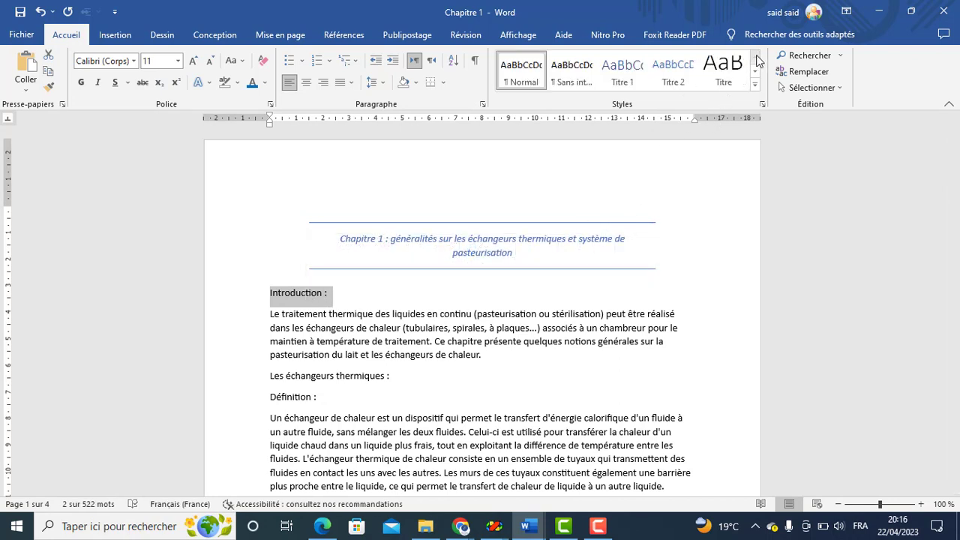
{"action": "left_click", "coordinate": [627, 77]}
{"action": "triple_click", "coordinate": [325, 377]}
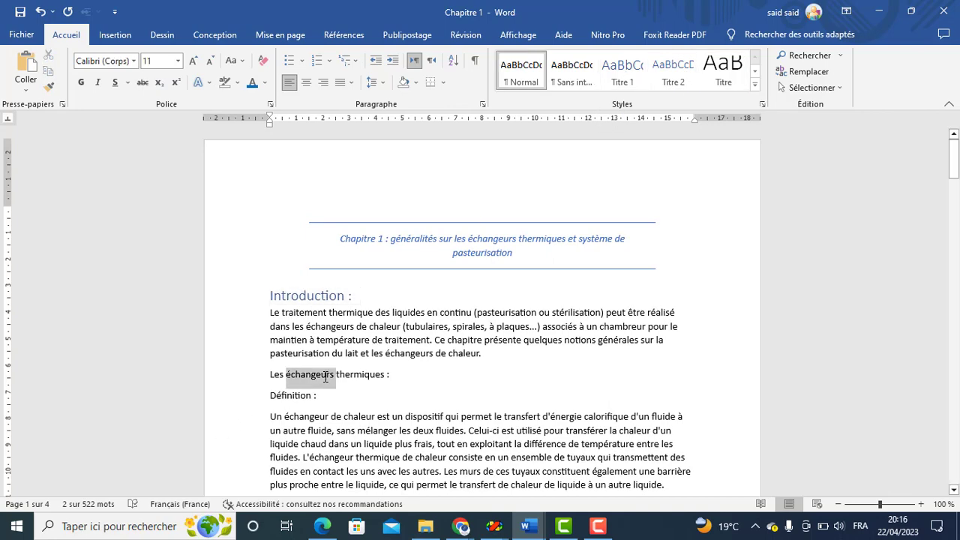
{"action": "left_click", "coordinate": [633, 87]}
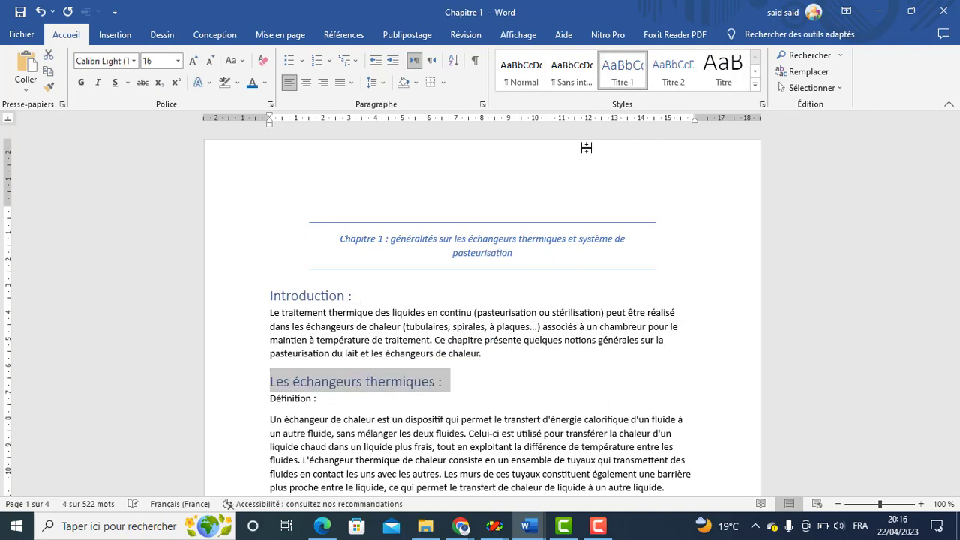
- Apply the Titre 2 style to the subheadings "Définition :" and "Modes de transferts de chaleur :"
{"action": "triple_click", "coordinate": [295, 404]}
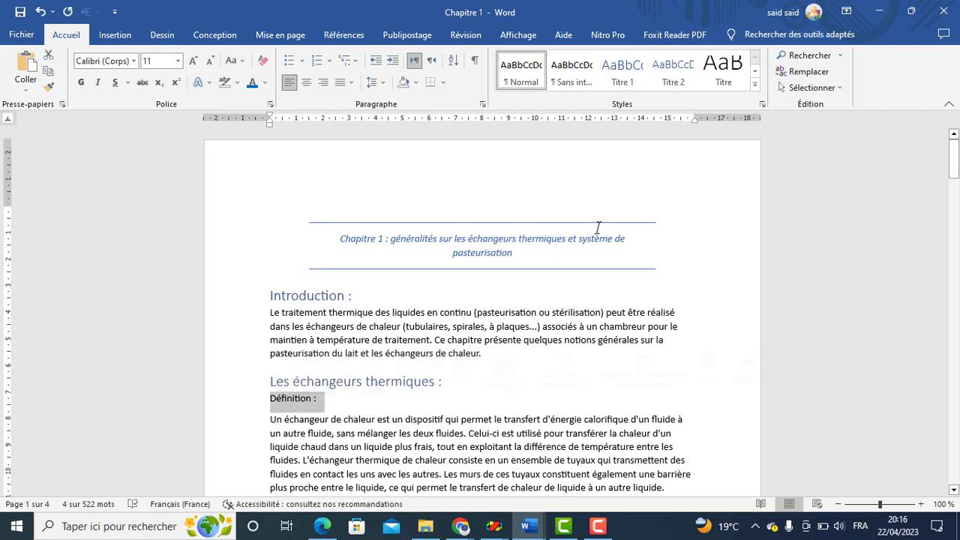
{"action": "left_click", "coordinate": [682, 83]}
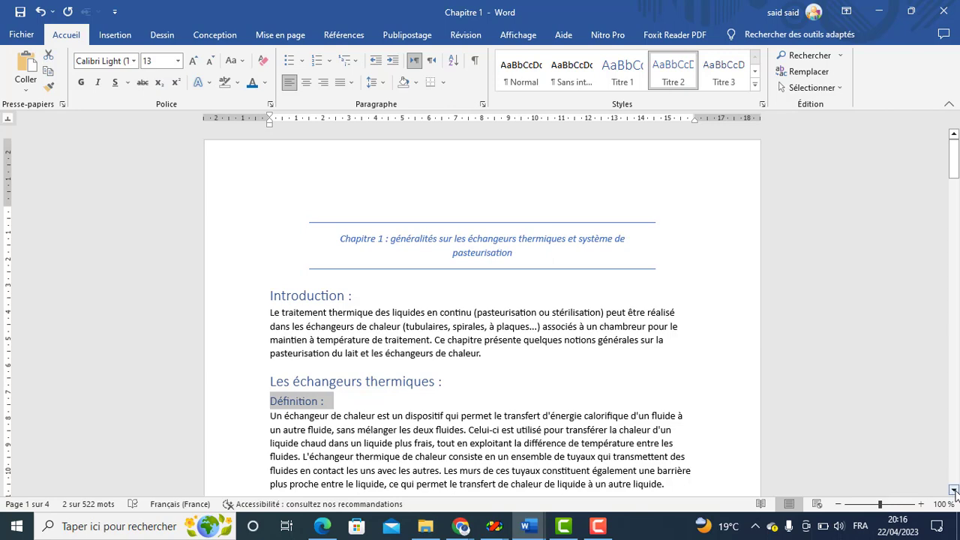
{"action": "left_click", "coordinate": [954, 491]}
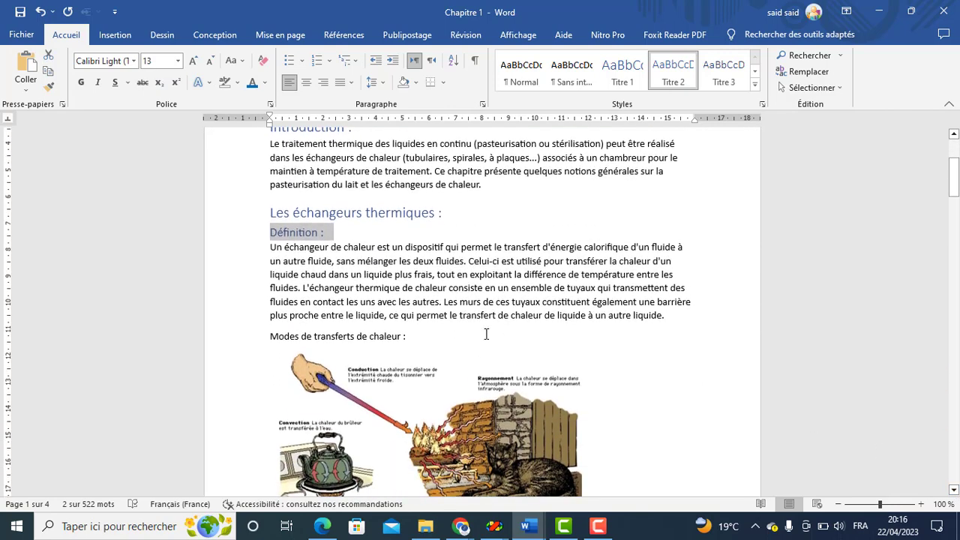
{"action": "left_click_drag", "start_coordinate": [418, 333], "coordinate": [274, 339]}
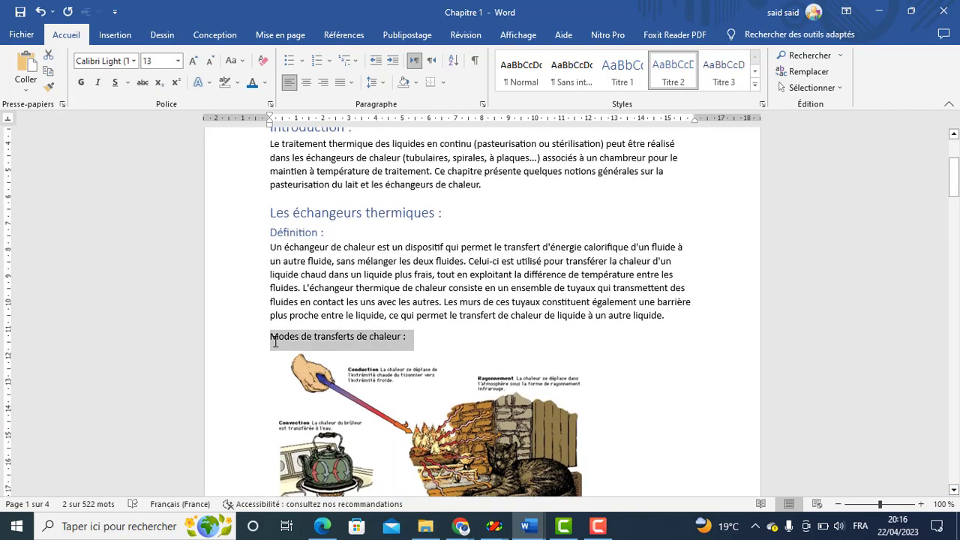
{"action": "left_click", "coordinate": [672, 88]}
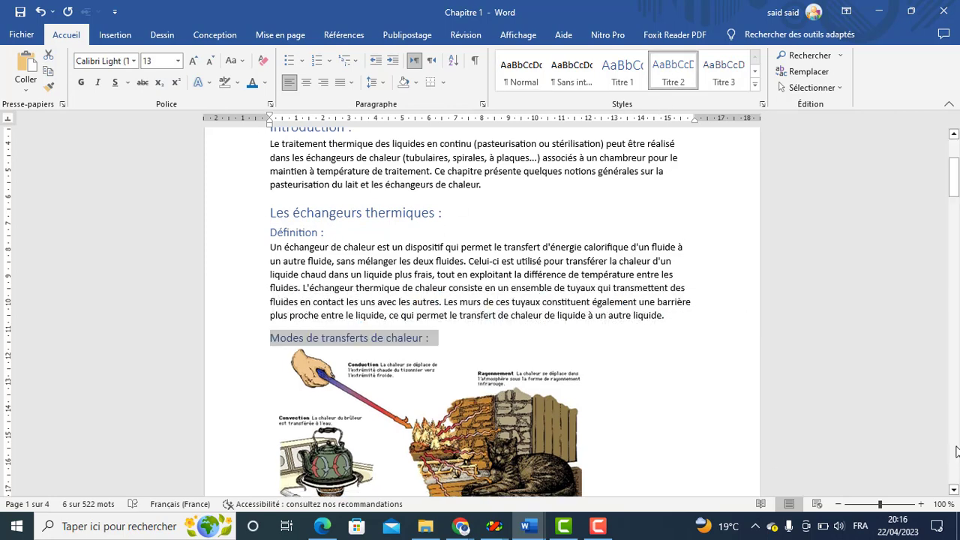
- Style "Différents types des échangeurs thermiques :" as Titre 2 and "Les échangeurs tubulaires :" as Titre 3
{"action": "left_click", "coordinate": [954, 490]}
{"action": "left_click", "coordinate": [954, 492]}
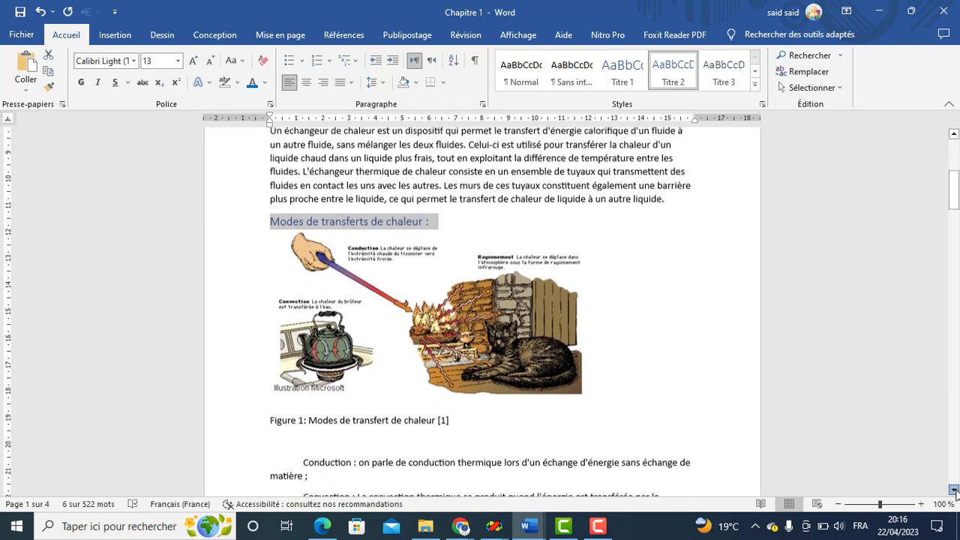
{"action": "left_click", "coordinate": [955, 492]}
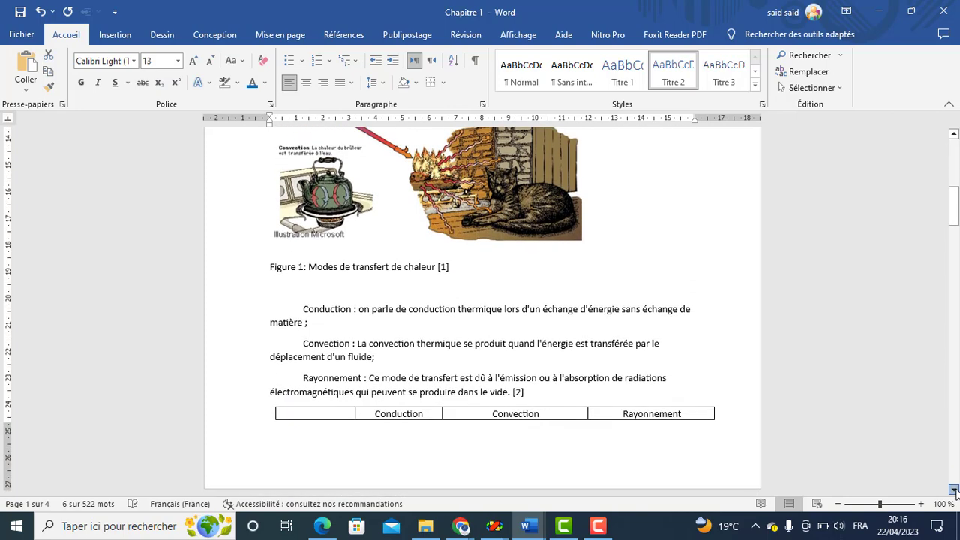
{"action": "left_click", "coordinate": [955, 491]}
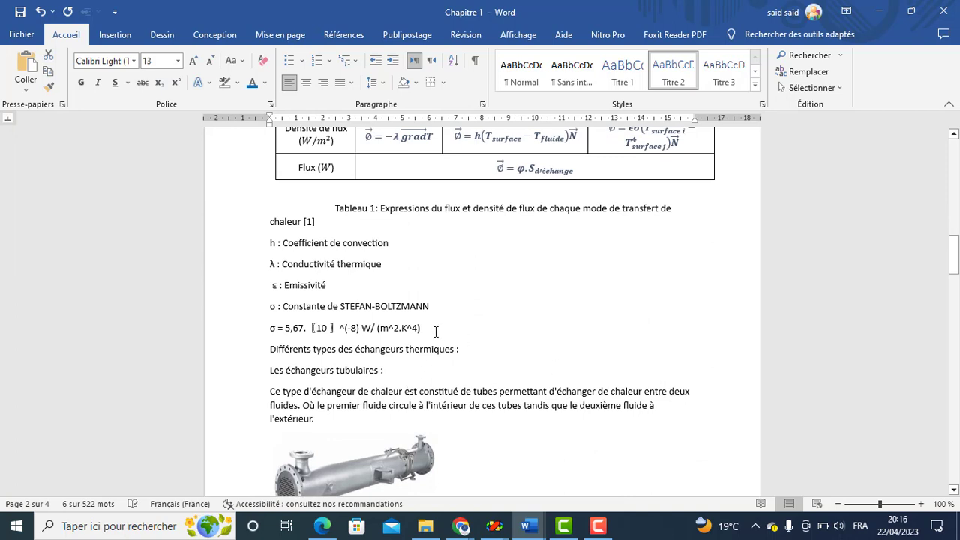
{"action": "left_click_drag", "start_coordinate": [465, 350], "coordinate": [271, 348]}
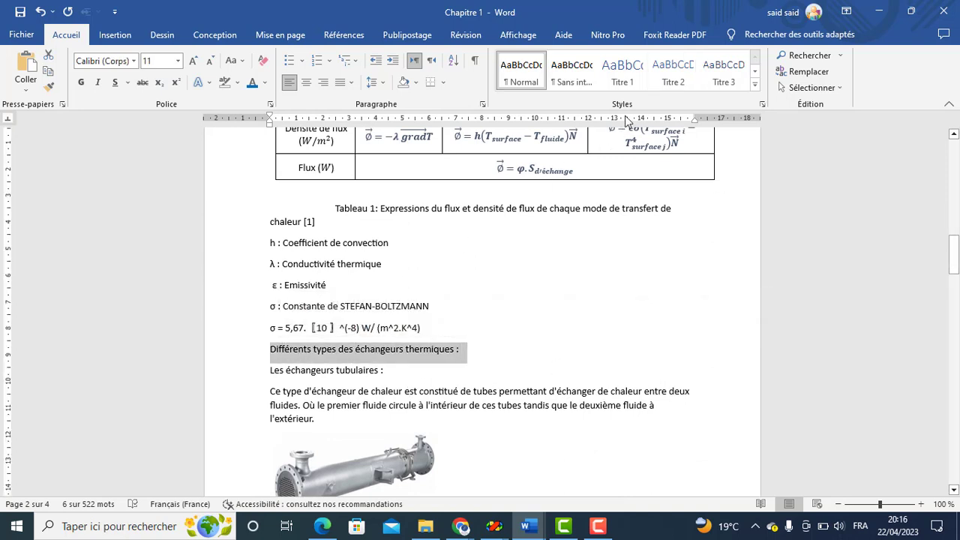
{"action": "left_click", "coordinate": [663, 83]}
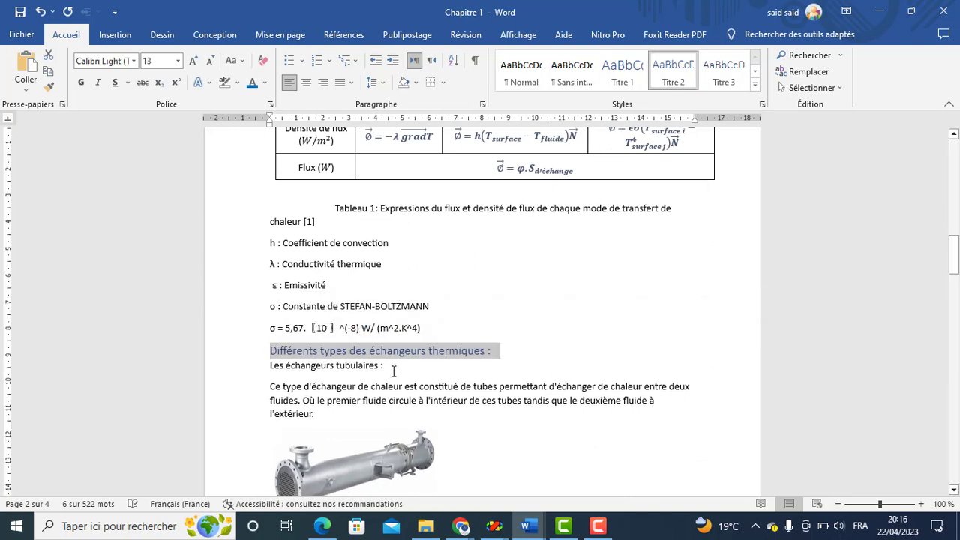
{"action": "left_click_drag", "start_coordinate": [393, 370], "coordinate": [270, 366]}
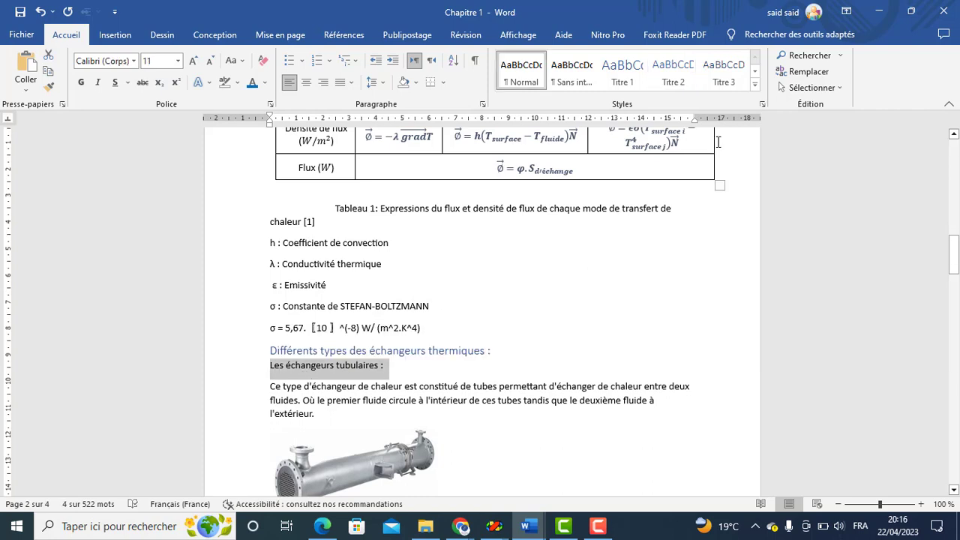
{"action": "left_click", "coordinate": [731, 75]}
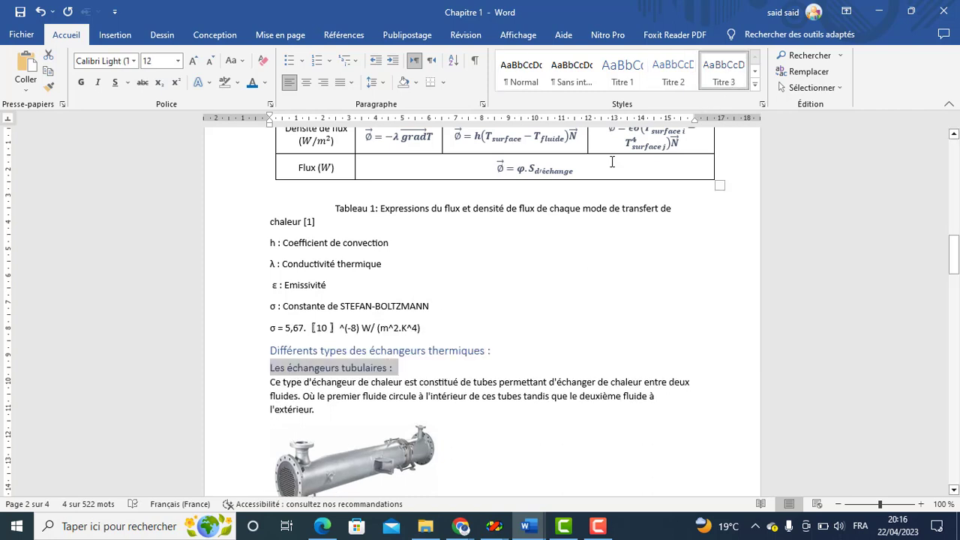
- Style "Système de pasteurisation du lait :" as Titre 1 and "Définition du système de pasteurisation :" as Titre 2
{"action": "left_click", "coordinate": [954, 489]}
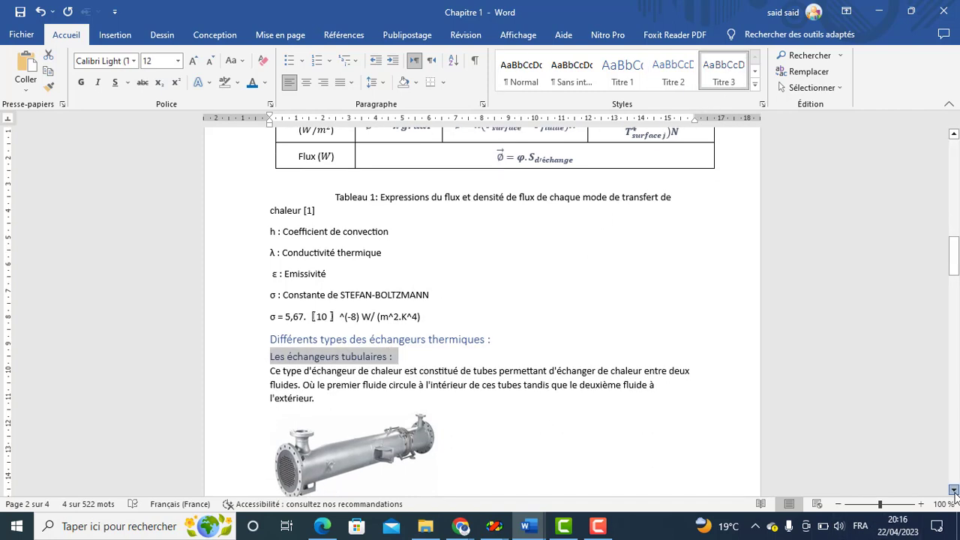
{"action": "left_click_drag", "start_coordinate": [954, 489], "coordinate": [954, 489]}
{"action": "left_click_drag", "start_coordinate": [414, 367], "coordinate": [287, 351]}
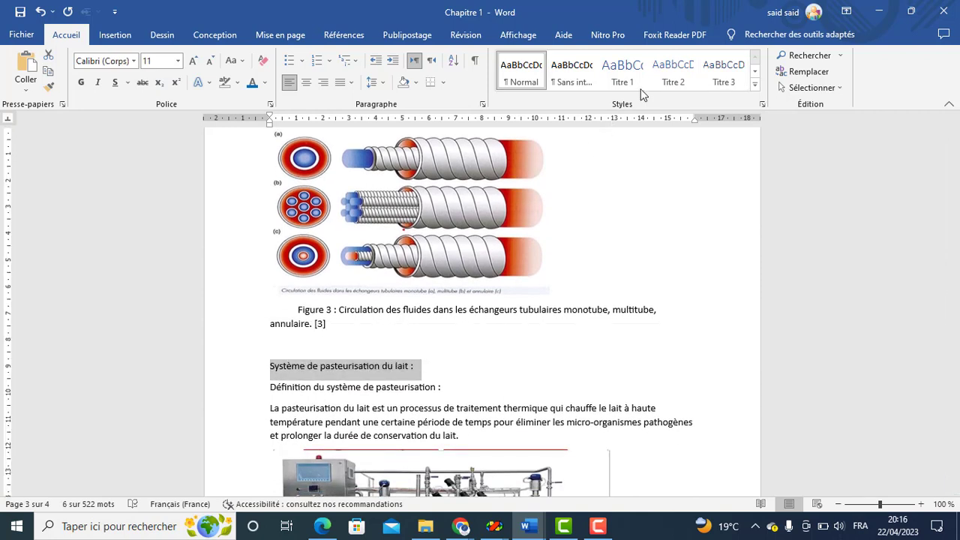
{"action": "left_click", "coordinate": [625, 68]}
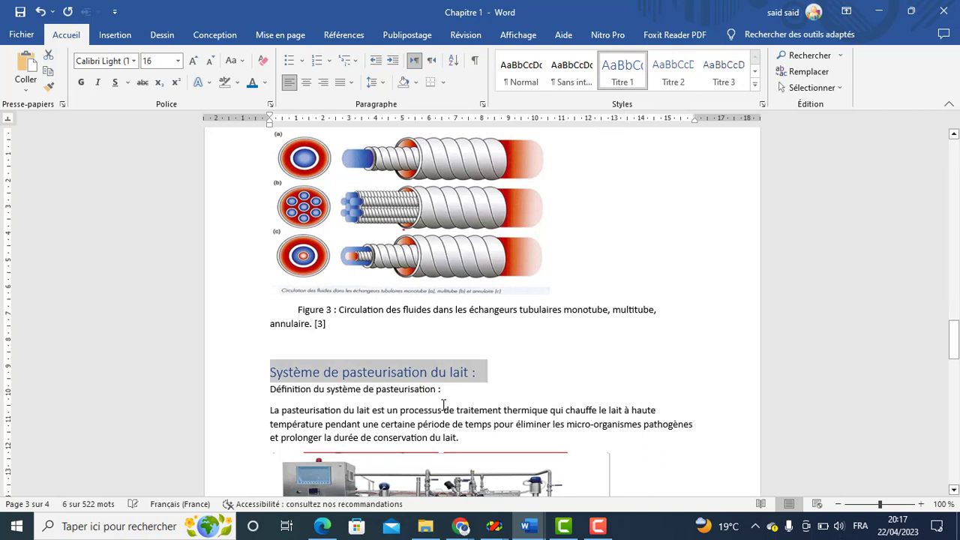
{"action": "left_click_drag", "start_coordinate": [448, 390], "coordinate": [291, 385]}
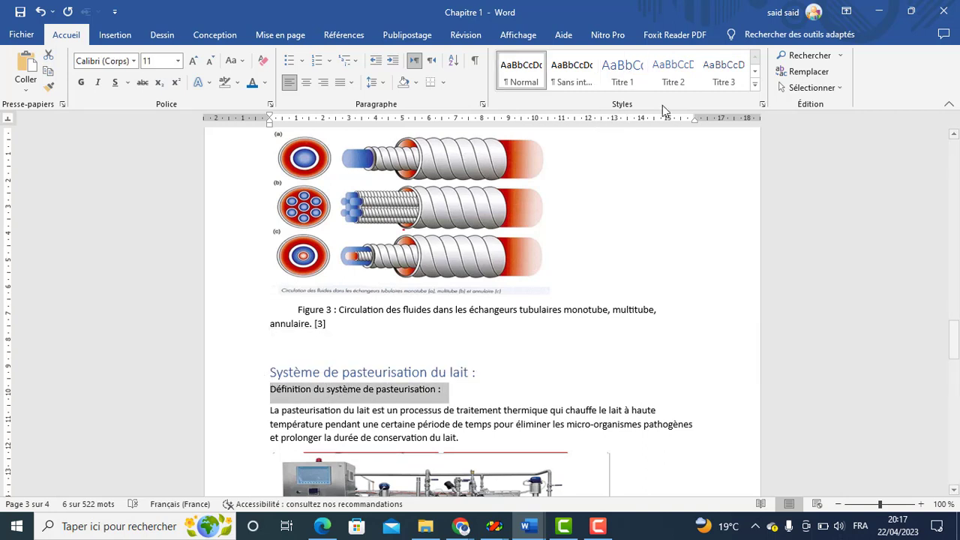
{"action": "left_click", "coordinate": [673, 69]}
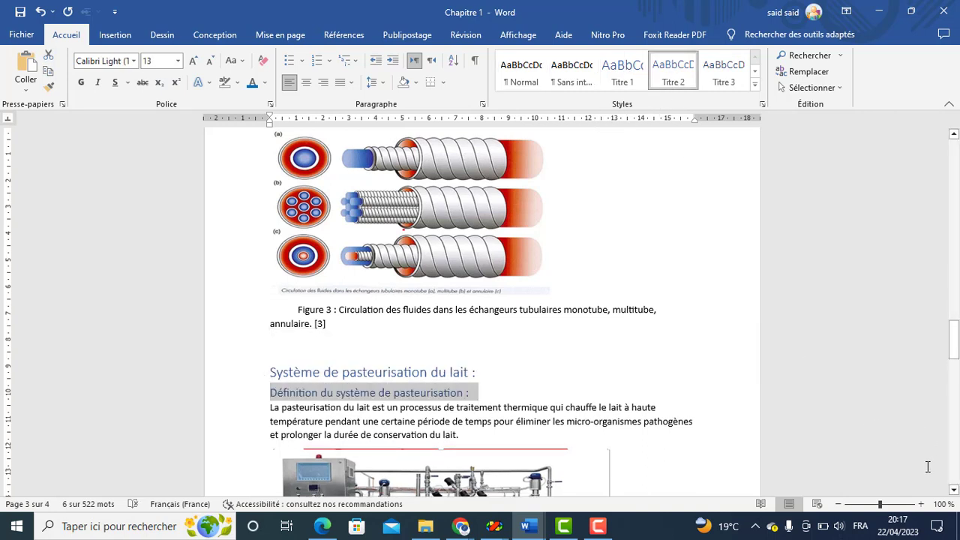
- Apply the Titre 2 style to "Types de la pasteurisation :" above the table on the last page
{"action": "left_click", "coordinate": [954, 490]}
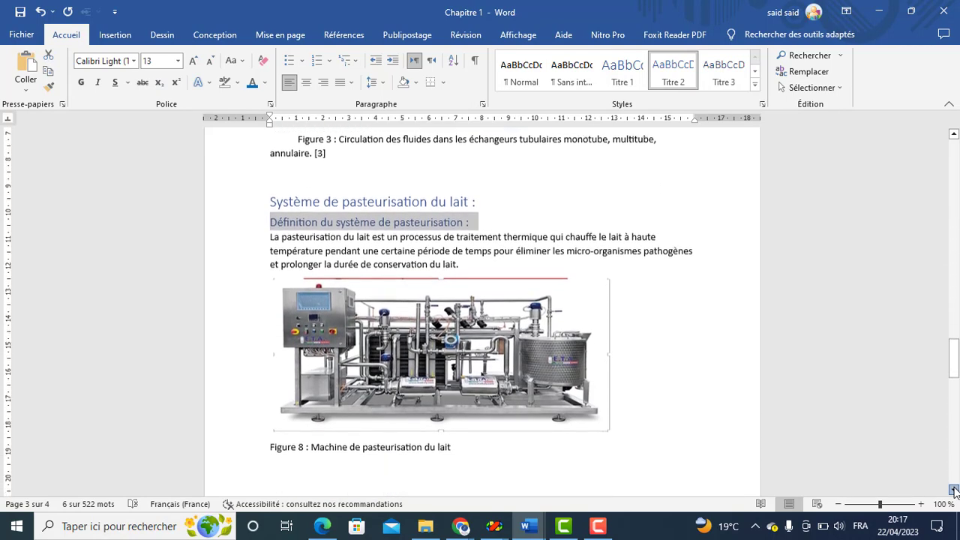
{"action": "left_click", "coordinate": [954, 490]}
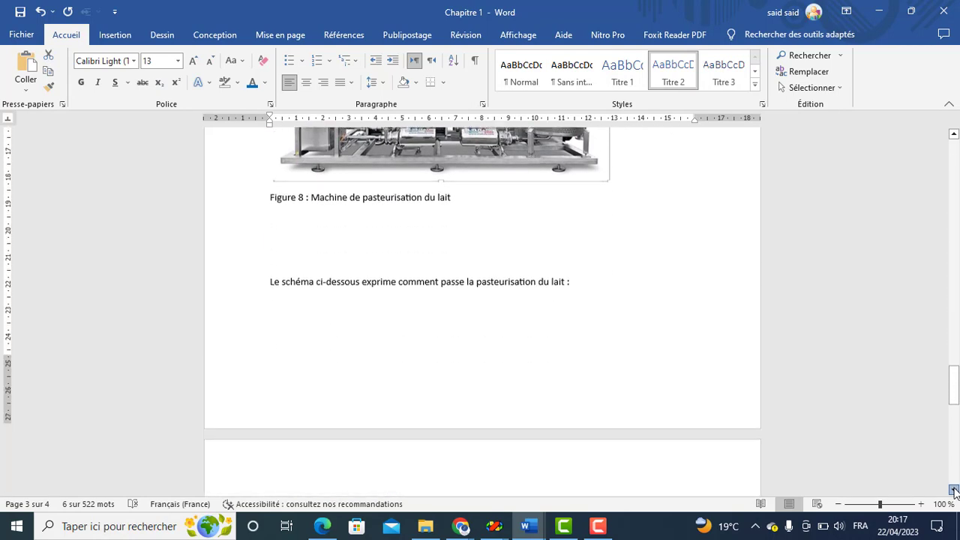
{"action": "left_click", "coordinate": [954, 490]}
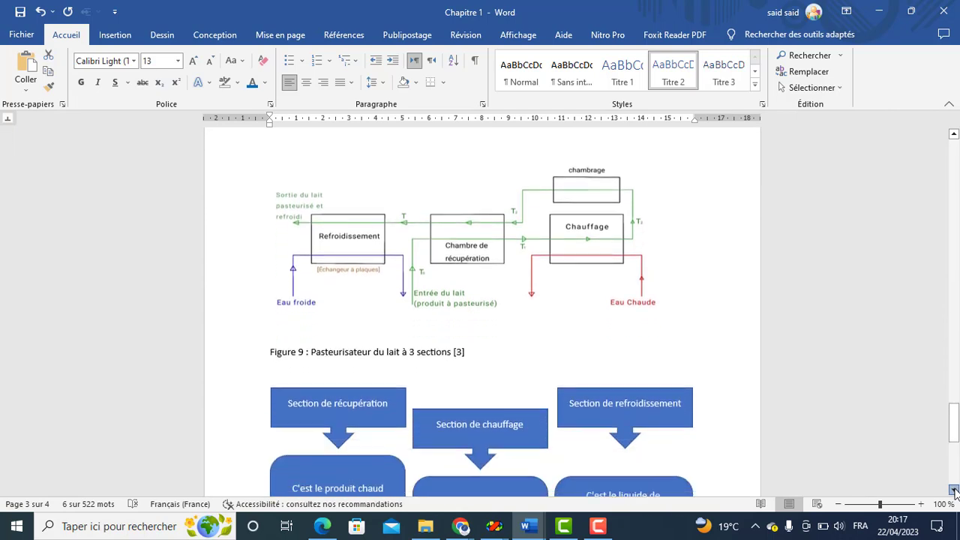
{"action": "left_click", "coordinate": [954, 490]}
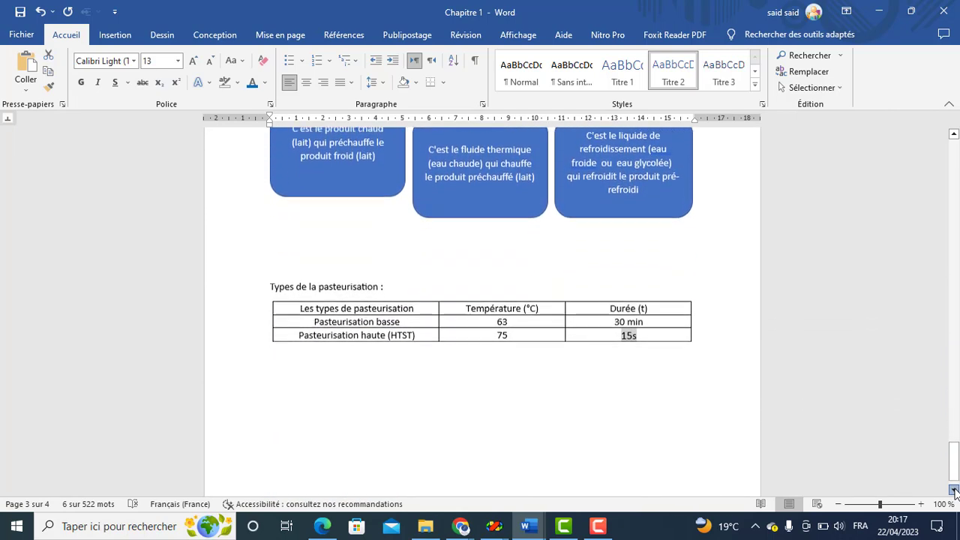
{"action": "left_click_drag", "start_coordinate": [394, 256], "coordinate": [270, 256]}
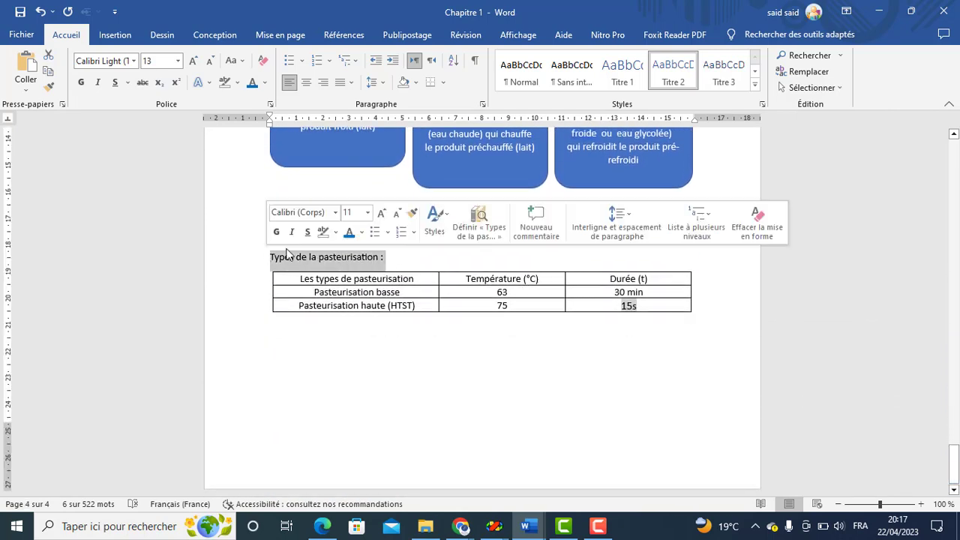
{"action": "left_click", "coordinate": [679, 75]}
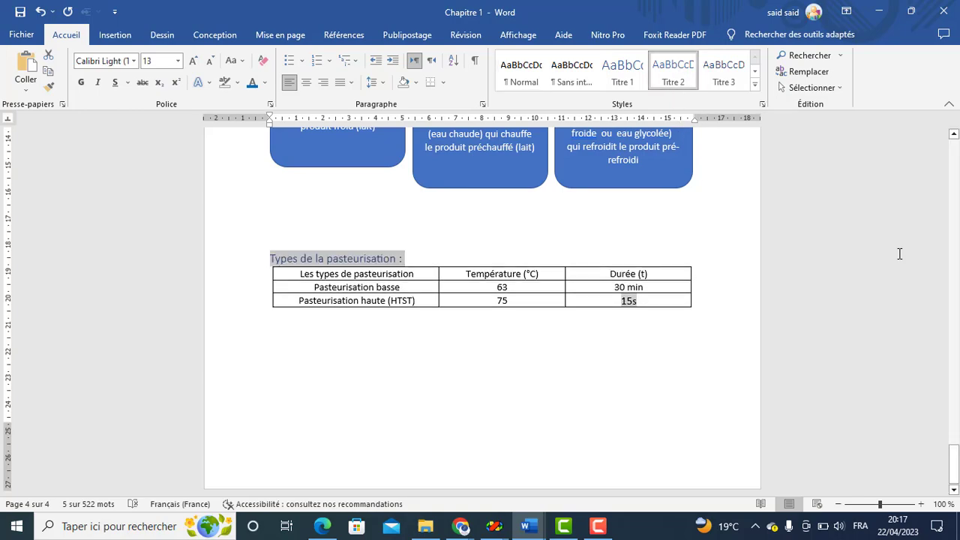
- Modify the Citation intense style of the chapter title on page 1 to bold, 12 pt, Times New Roman
{"action": "left_click_drag", "start_coordinate": [957, 468], "coordinate": [957, 147]}
{"action": "triple_click", "coordinate": [497, 242]}
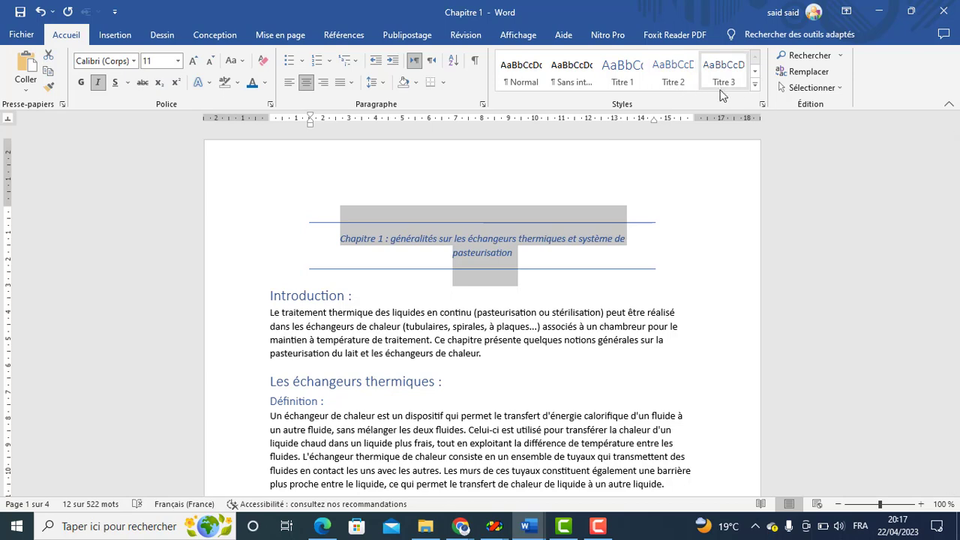
{"action": "left_click", "coordinate": [755, 88]}
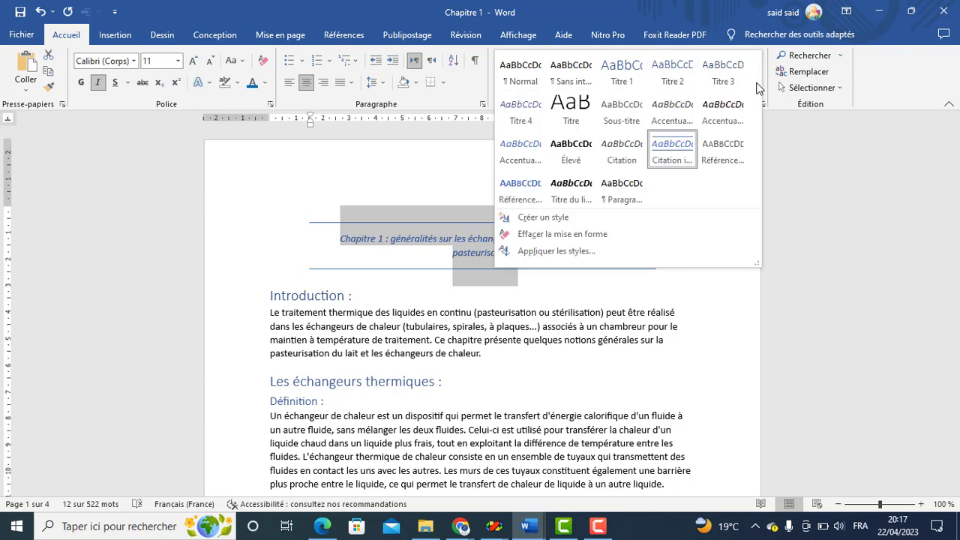
{"action": "right_click", "coordinate": [682, 155]}
{"action": "left_click", "coordinate": [709, 178]}
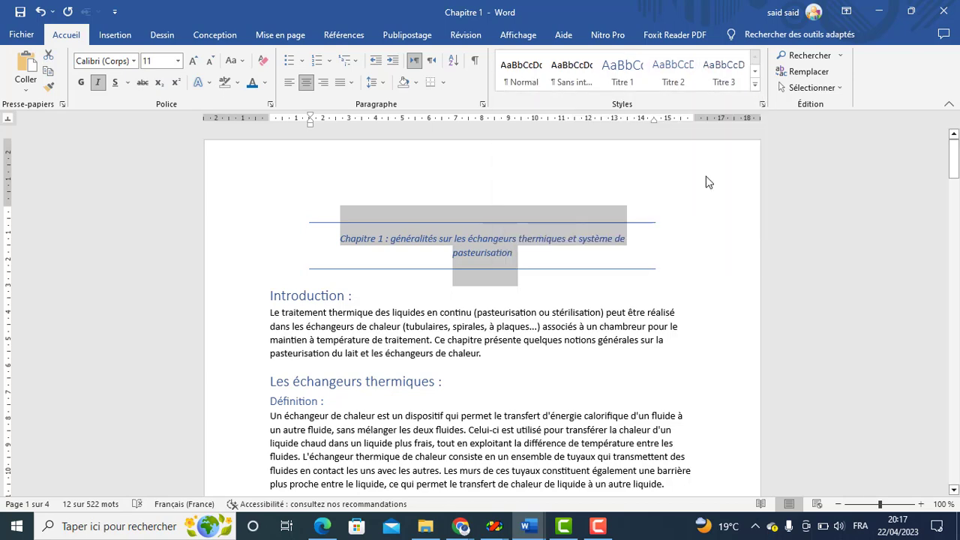
{"action": "left_click", "coordinate": [593, 179]}
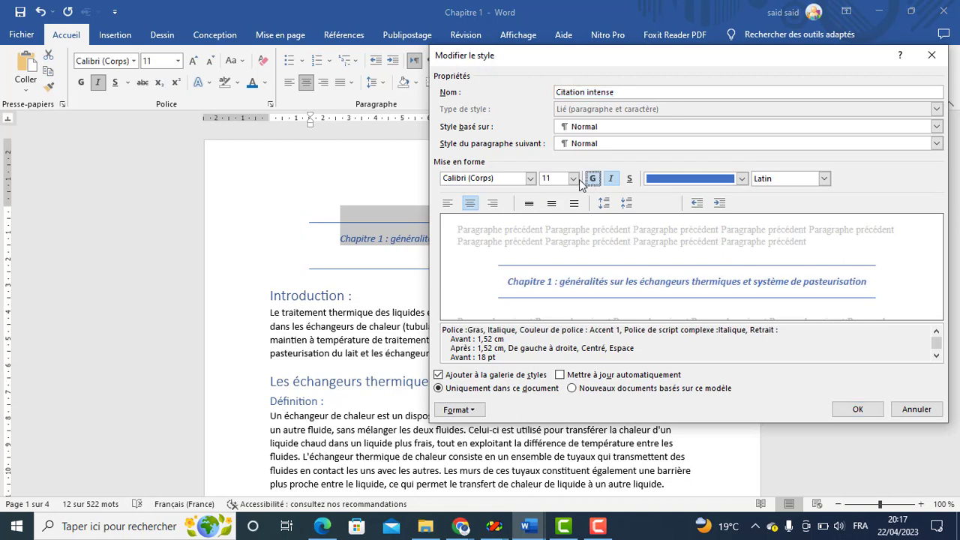
{"action": "left_click", "coordinate": [573, 178]}
{"action": "left_click", "coordinate": [555, 233]}
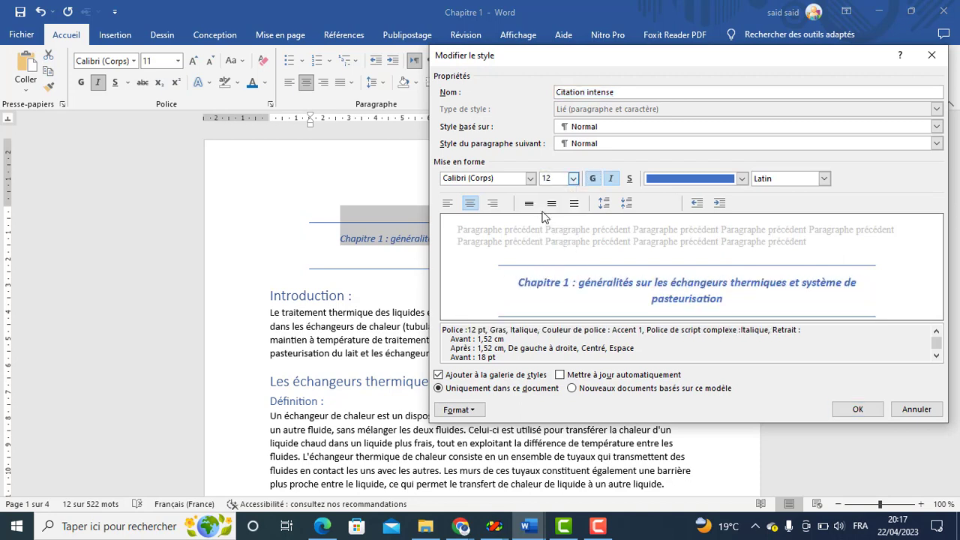
{"action": "left_click", "coordinate": [530, 178]}
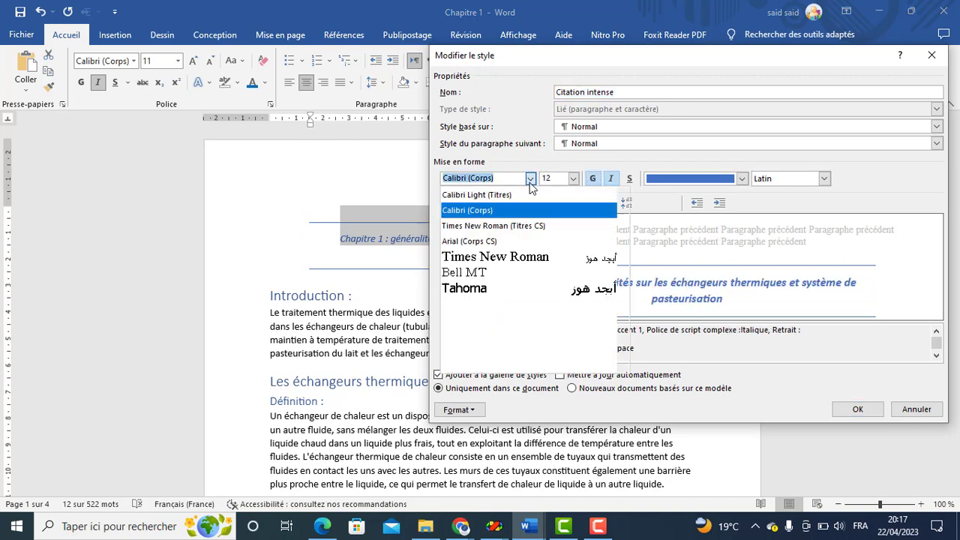
{"action": "left_click", "coordinate": [490, 256]}
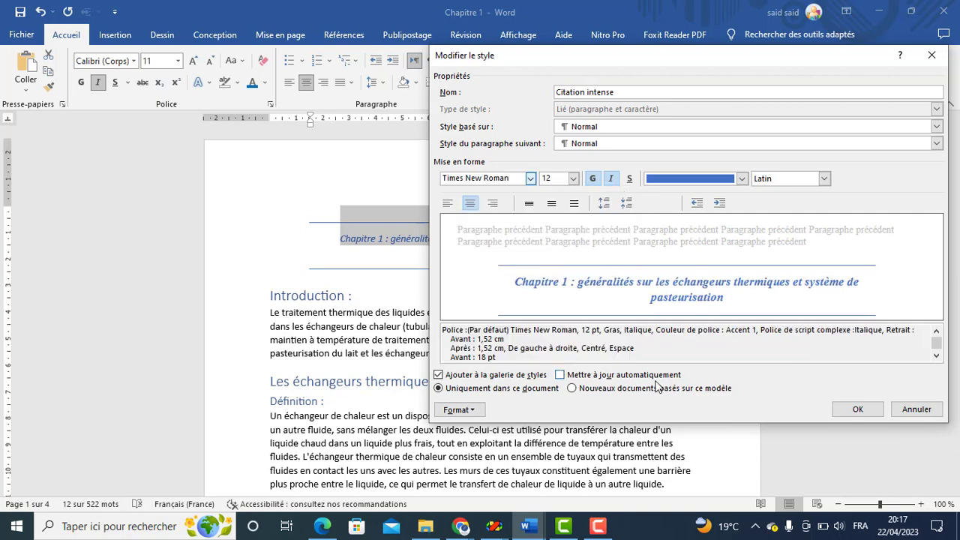
{"action": "left_click", "coordinate": [854, 409]}
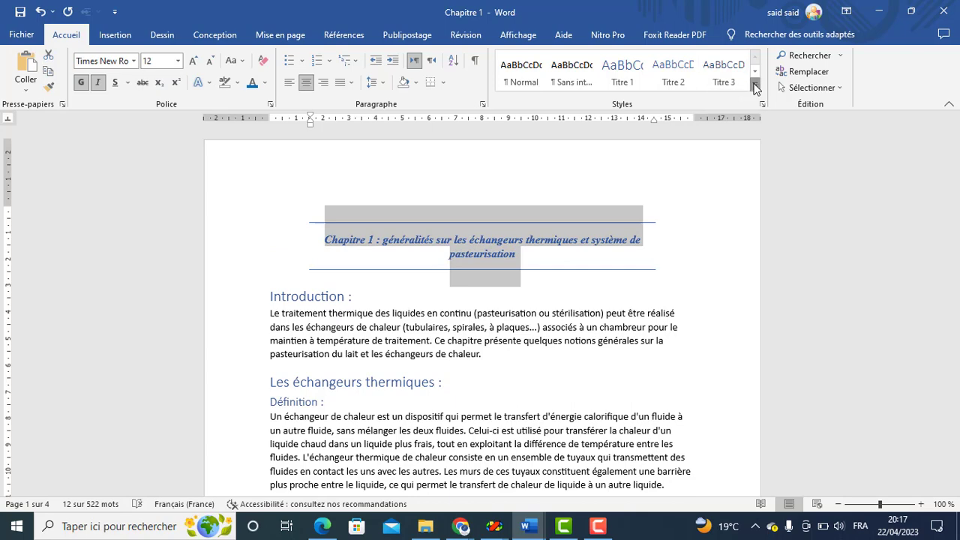
- Modify the Citation intense style of the chapter title to use 1,5 ligne line spacing
{"action": "left_click", "coordinate": [754, 89]}
{"action": "right_click", "coordinate": [679, 156]}
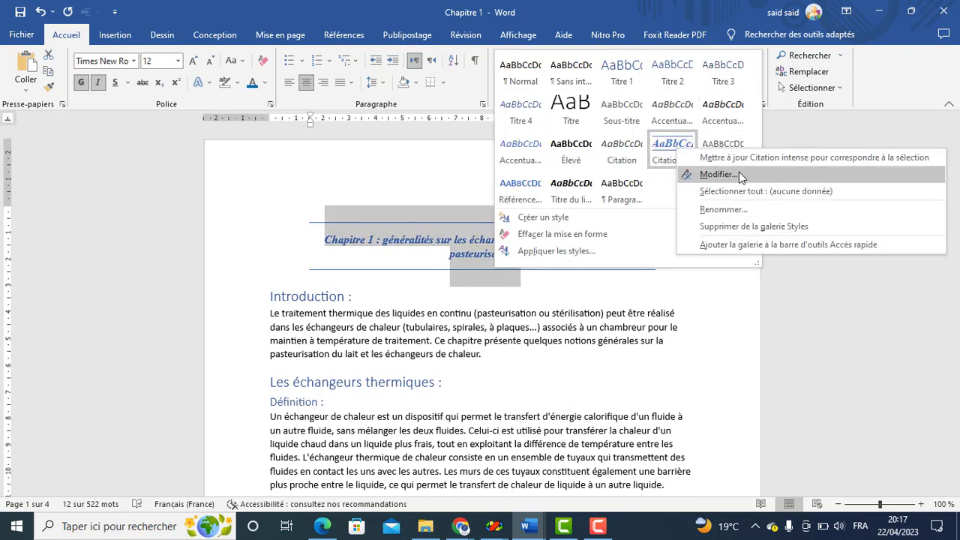
{"action": "left_click", "coordinate": [739, 172]}
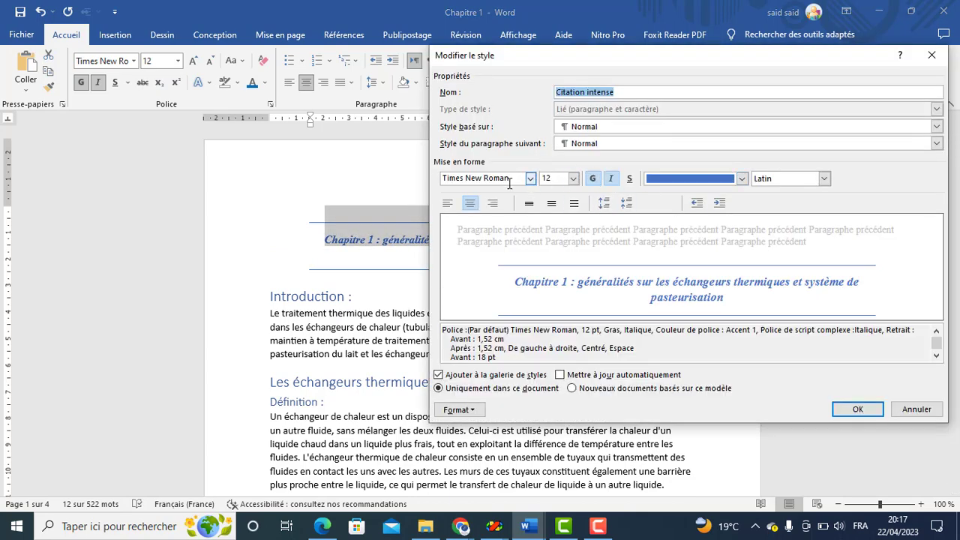
{"action": "left_click", "coordinate": [459, 409]}
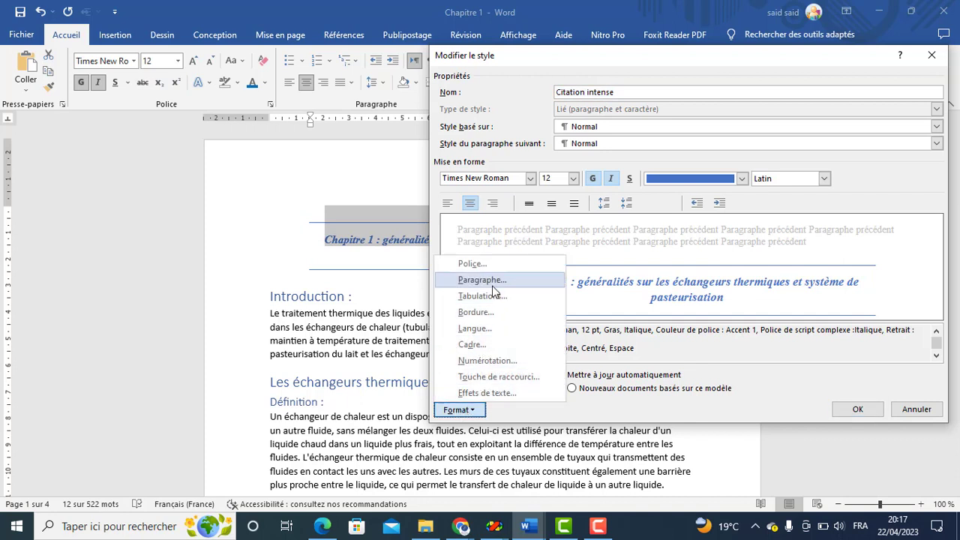
{"action": "left_click", "coordinate": [492, 286]}
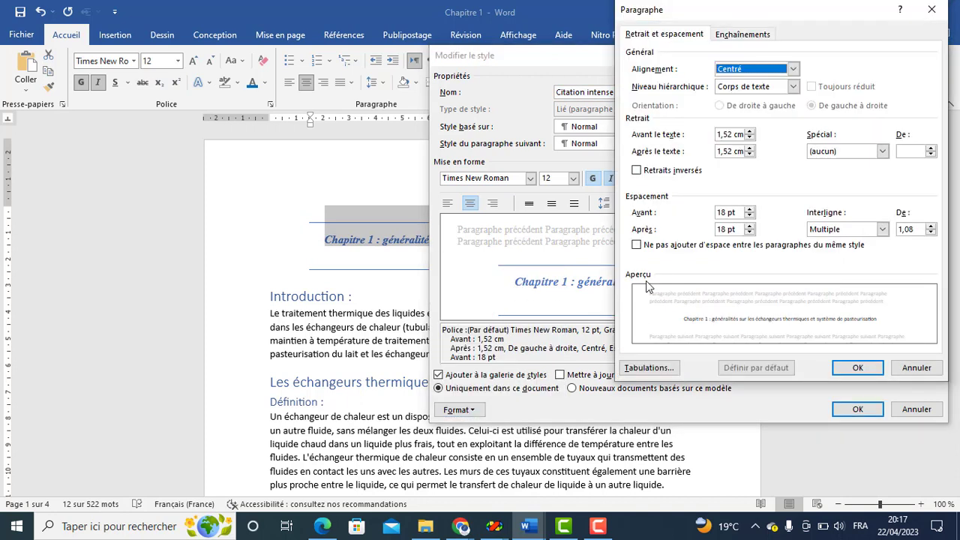
{"action": "left_click", "coordinate": [883, 231]}
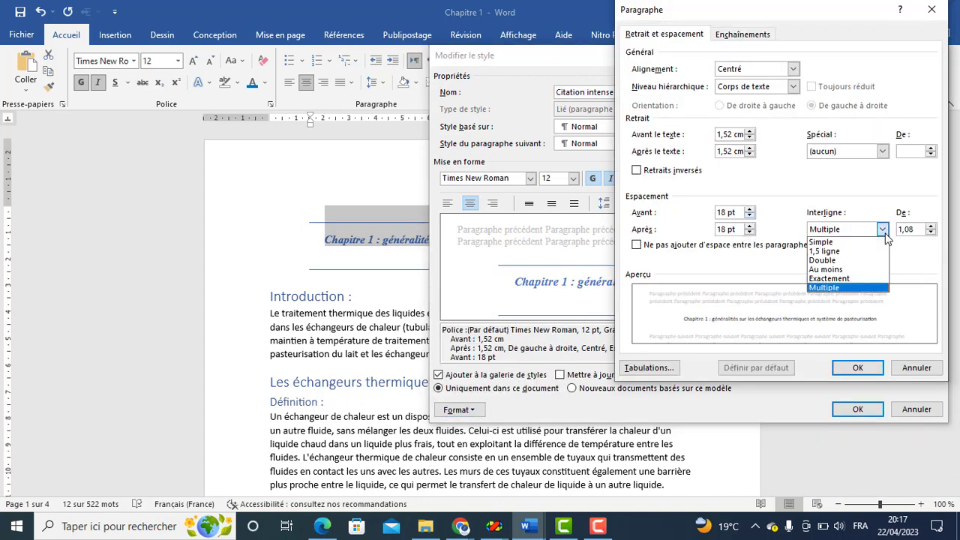
{"action": "left_click", "coordinate": [838, 252]}
{"action": "left_click", "coordinate": [858, 371]}
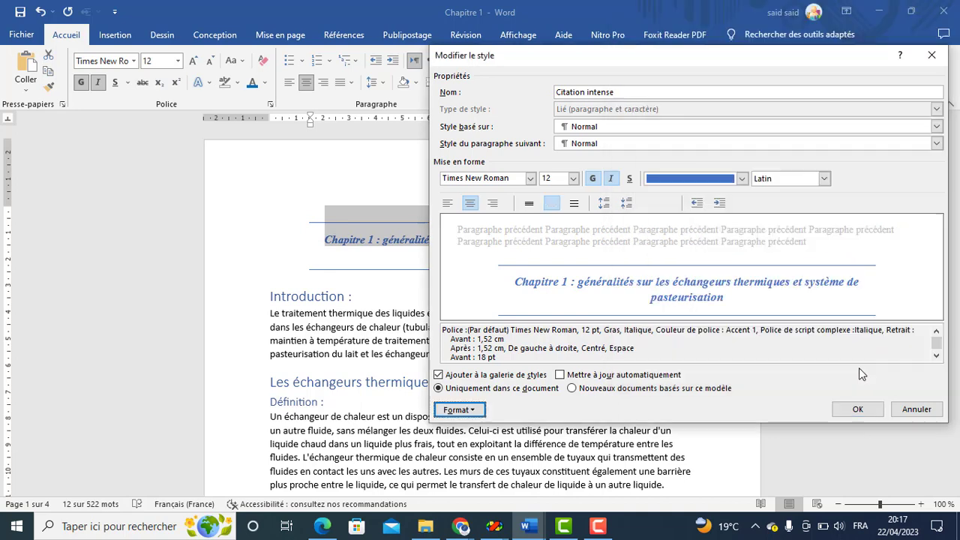
{"action": "left_click", "coordinate": [859, 410]}
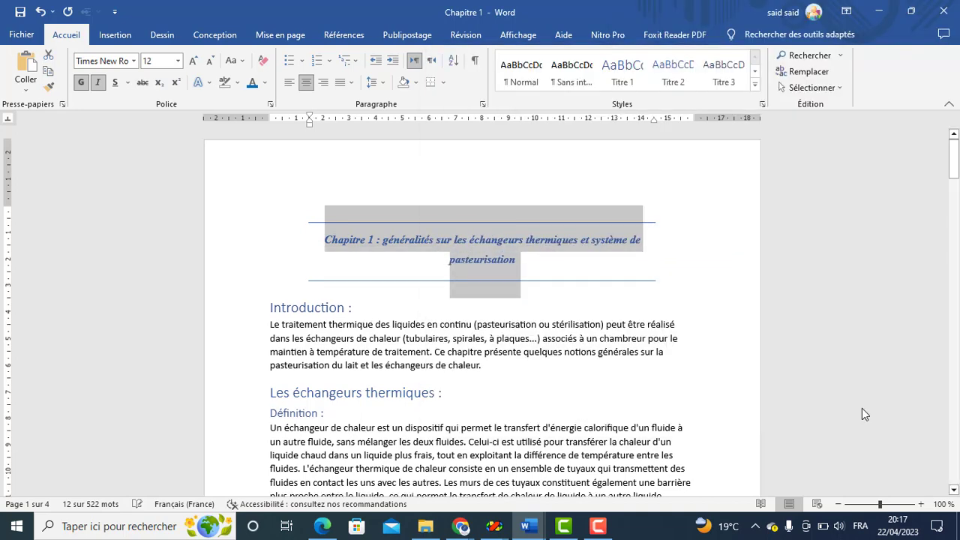
- Modify the Titre 1 style of the "Introduction :" heading to bold, 12 pt, Times New Roman
{"action": "left_click", "coordinate": [405, 317]}
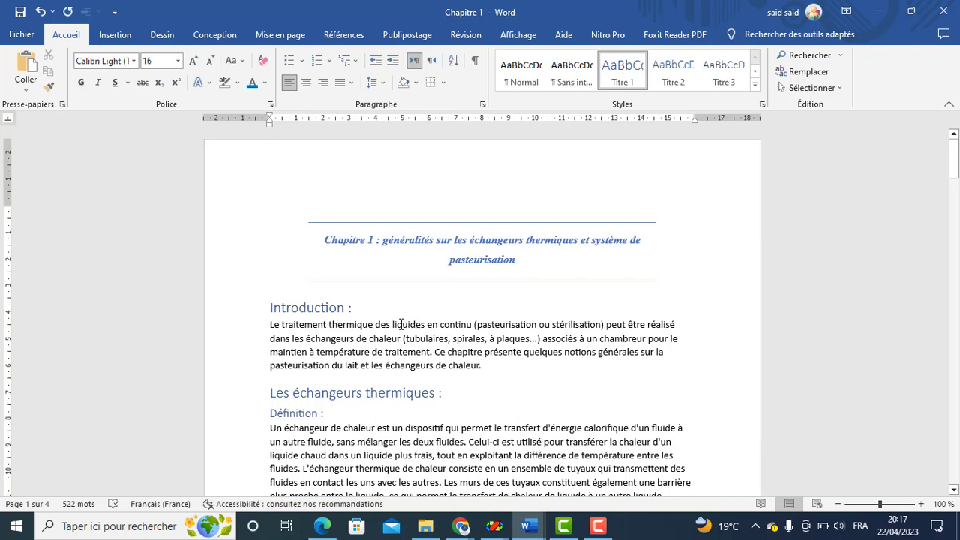
{"action": "left_click_drag", "start_coordinate": [358, 308], "coordinate": [232, 310]}
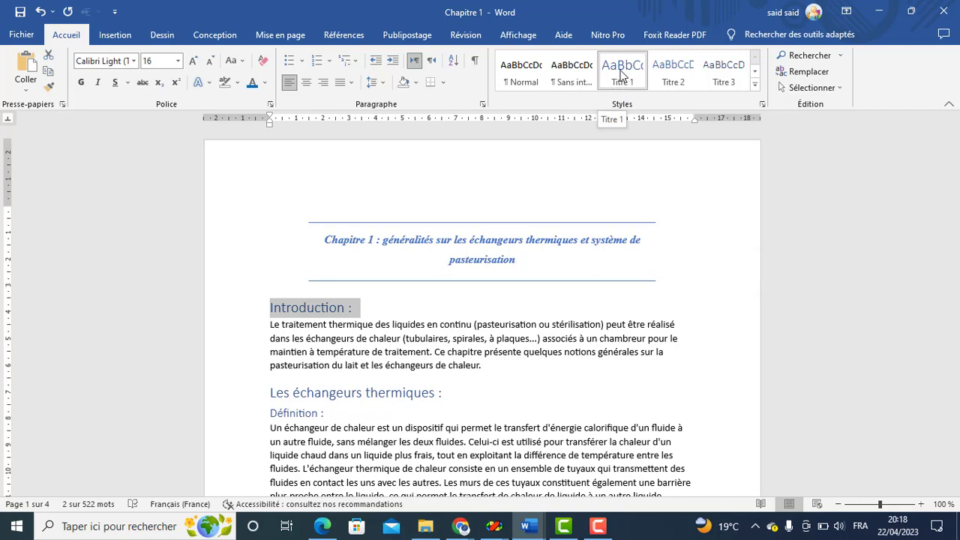
{"action": "right_click", "coordinate": [621, 73]}
{"action": "left_click", "coordinate": [645, 95]}
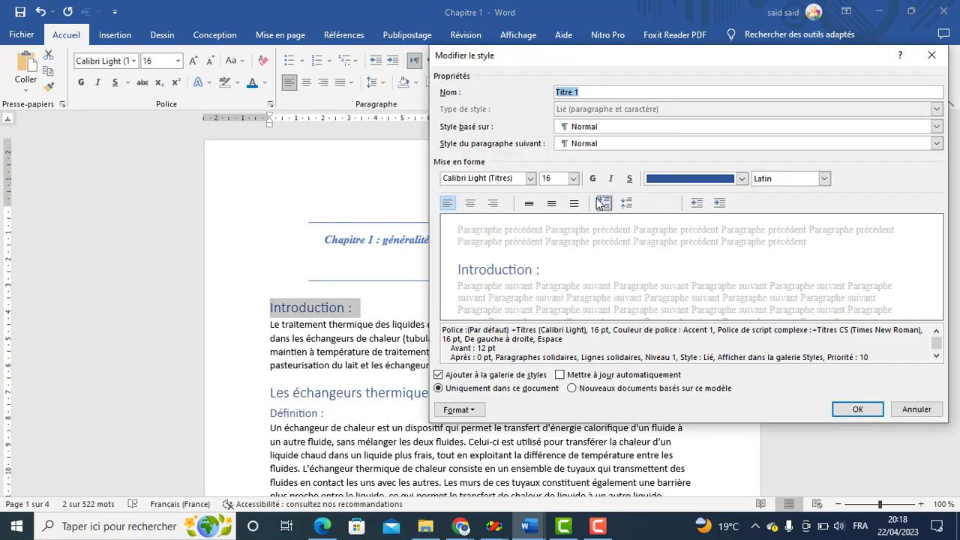
{"action": "left_click", "coordinate": [593, 178]}
{"action": "left_click", "coordinate": [573, 178]}
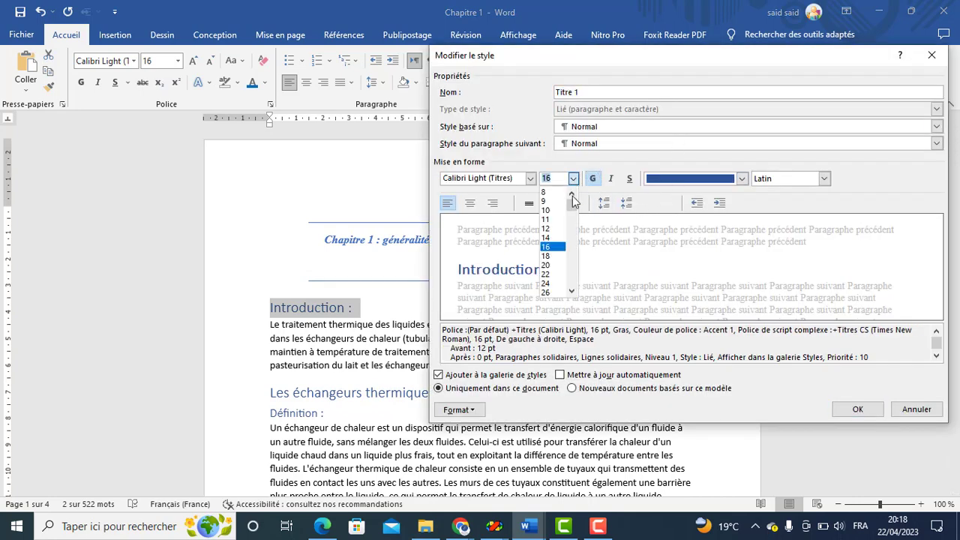
{"action": "left_click", "coordinate": [560, 226]}
{"action": "left_click", "coordinate": [530, 178]}
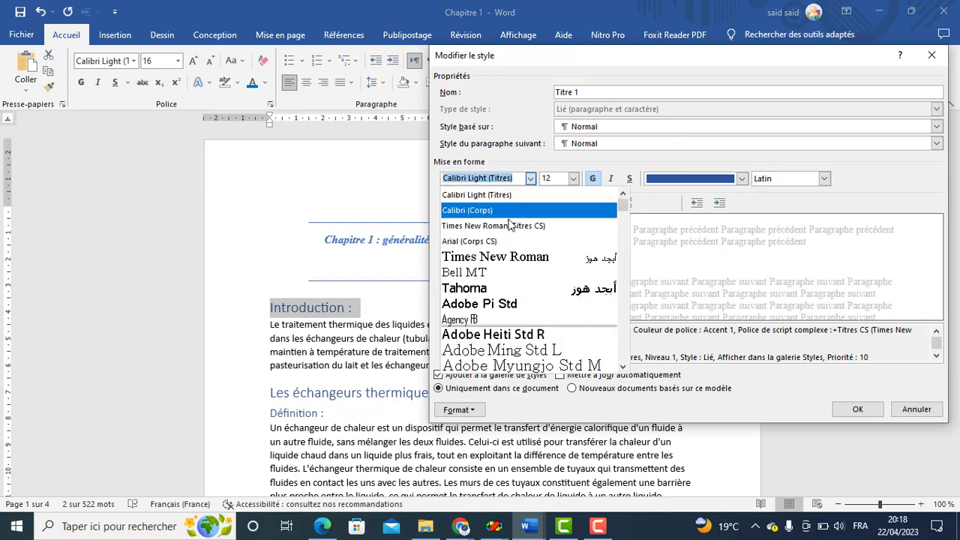
{"action": "left_click", "coordinate": [510, 255]}
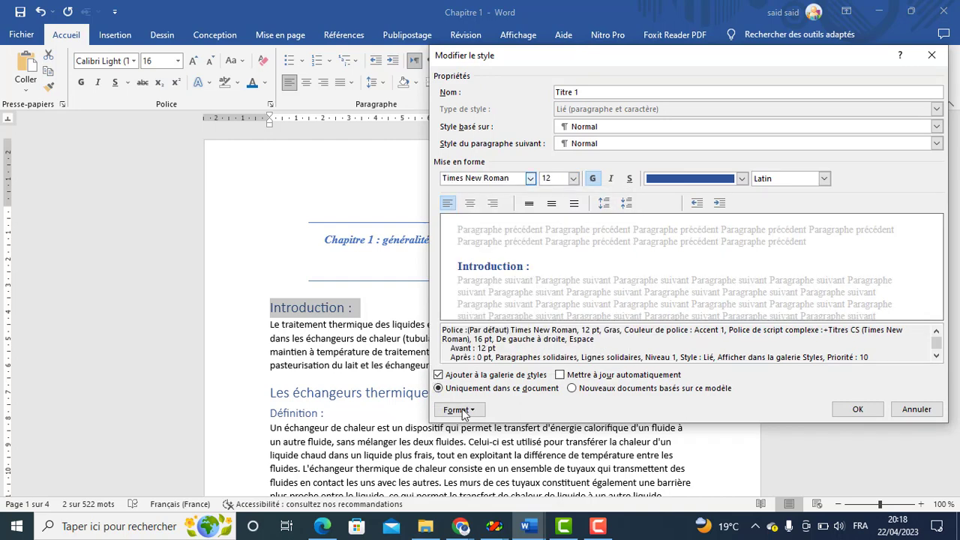
- Set the Titre 1 paragraph spacing to 12 pt after, with Simple line spacing
{"action": "left_click", "coordinate": [463, 411]}
{"action": "left_click", "coordinate": [501, 285]}
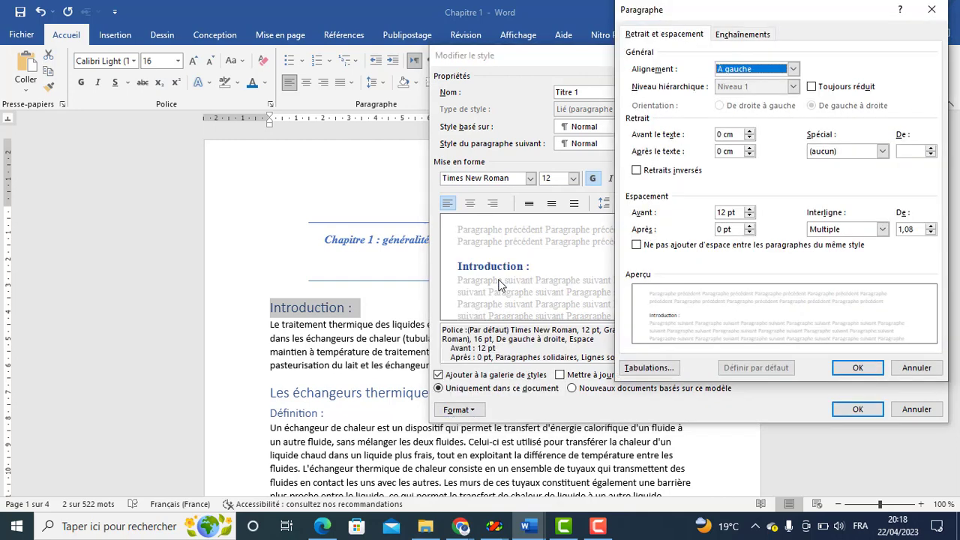
{"action": "left_click", "coordinate": [750, 226]}
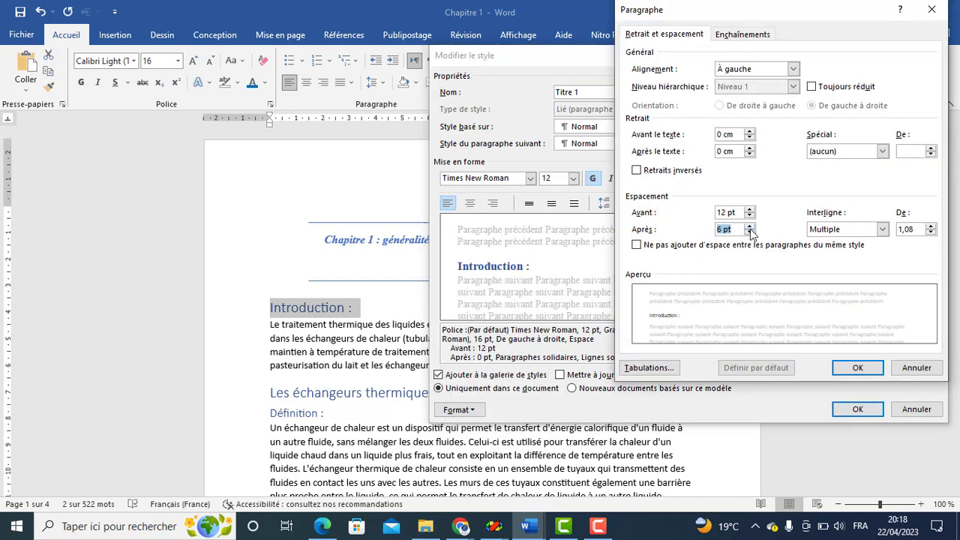
{"action": "left_click", "coordinate": [750, 226]}
{"action": "left_click", "coordinate": [831, 231]}
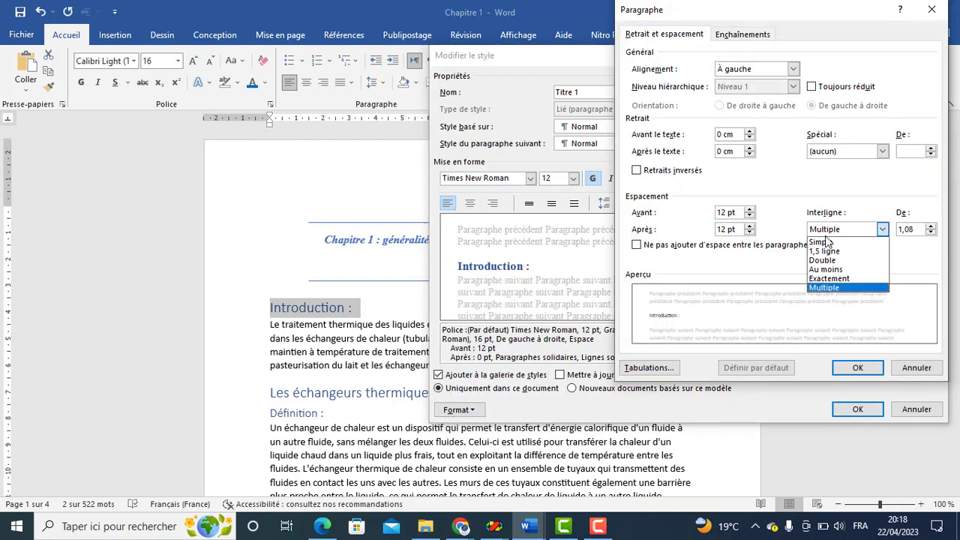
{"action": "left_click", "coordinate": [827, 243]}
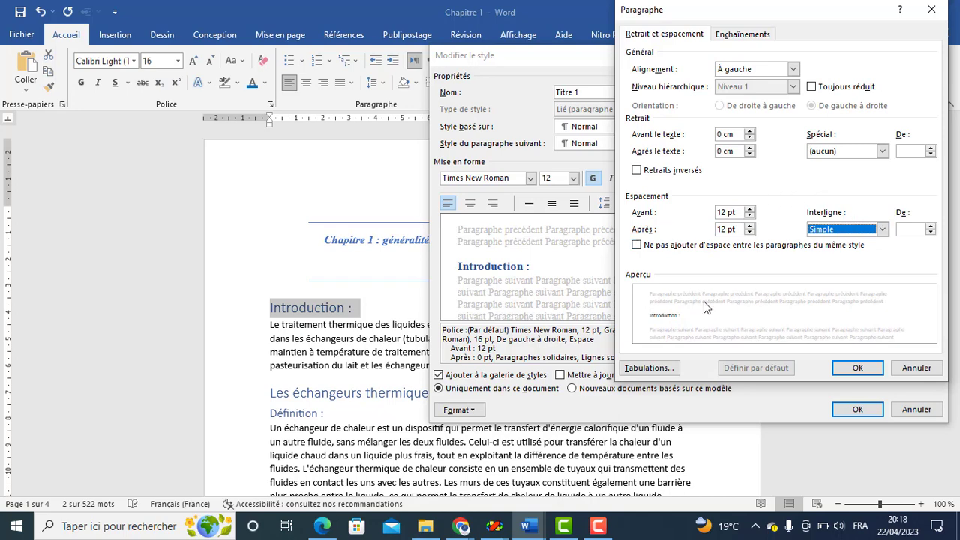
{"action": "left_click", "coordinate": [857, 367]}
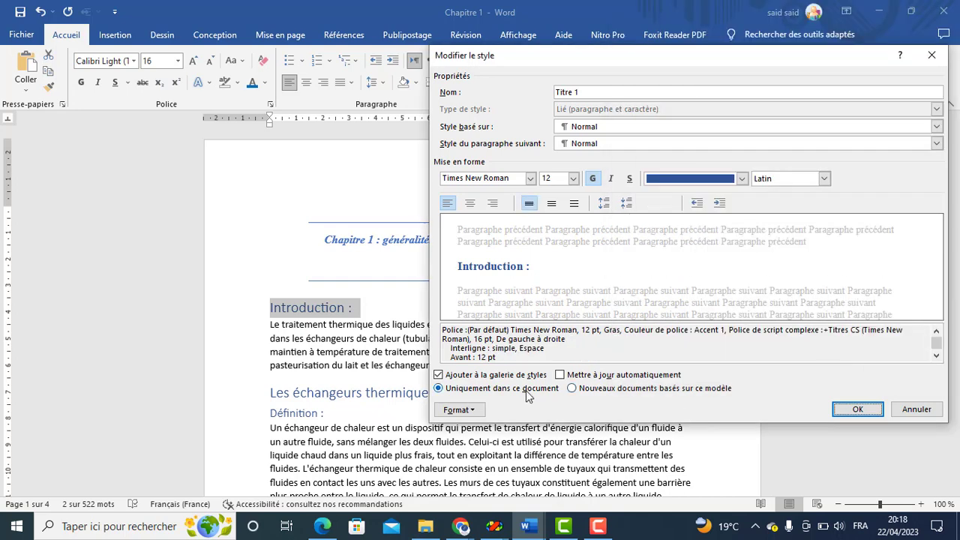
- Add the I., II., III. numbering format to the Titre 1 style and save the style changes
{"action": "left_click", "coordinate": [455, 410]}
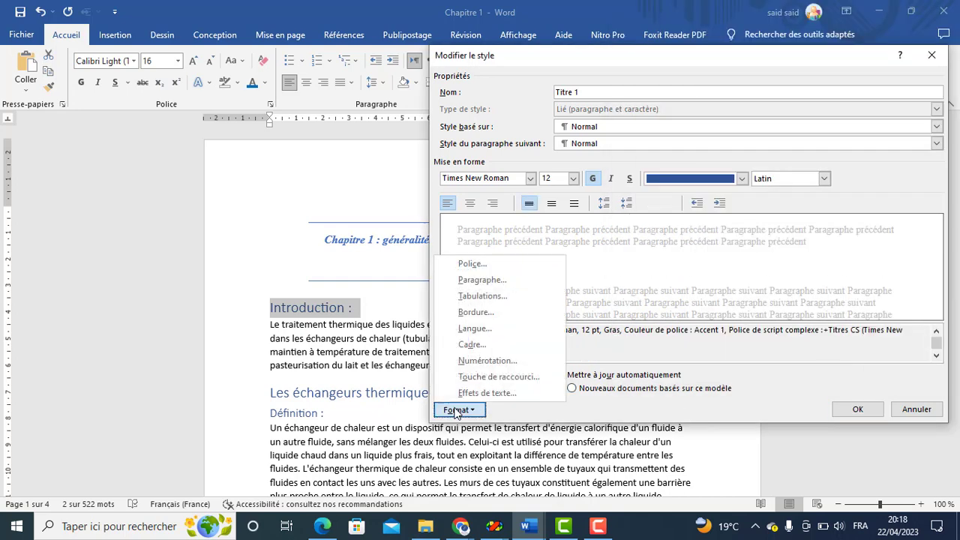
{"action": "left_click", "coordinate": [491, 361]}
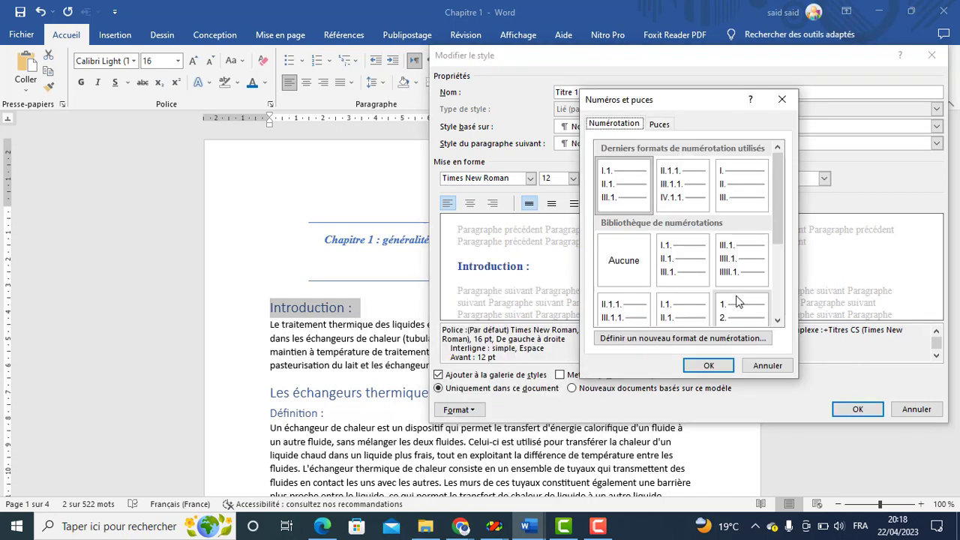
{"action": "left_click", "coordinate": [746, 196]}
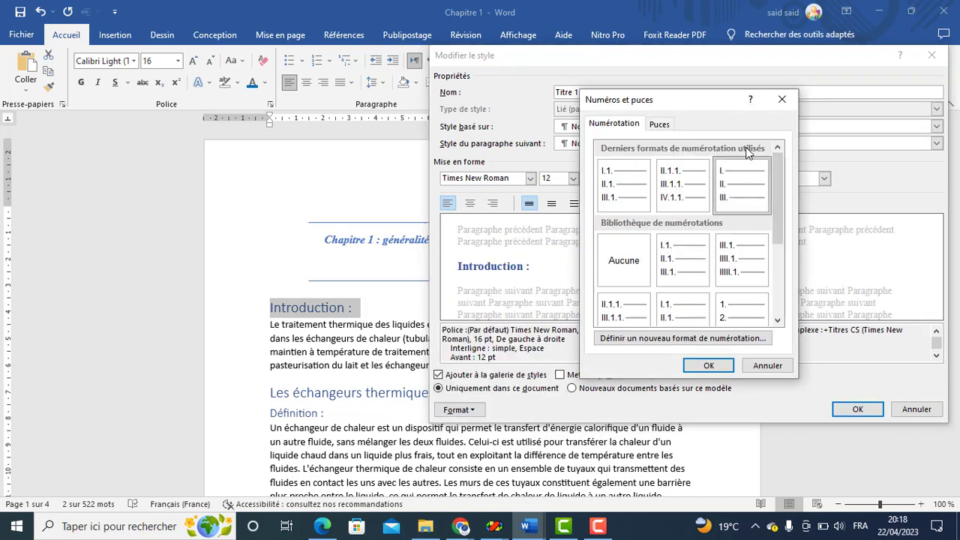
{"action": "left_click", "coordinate": [708, 366]}
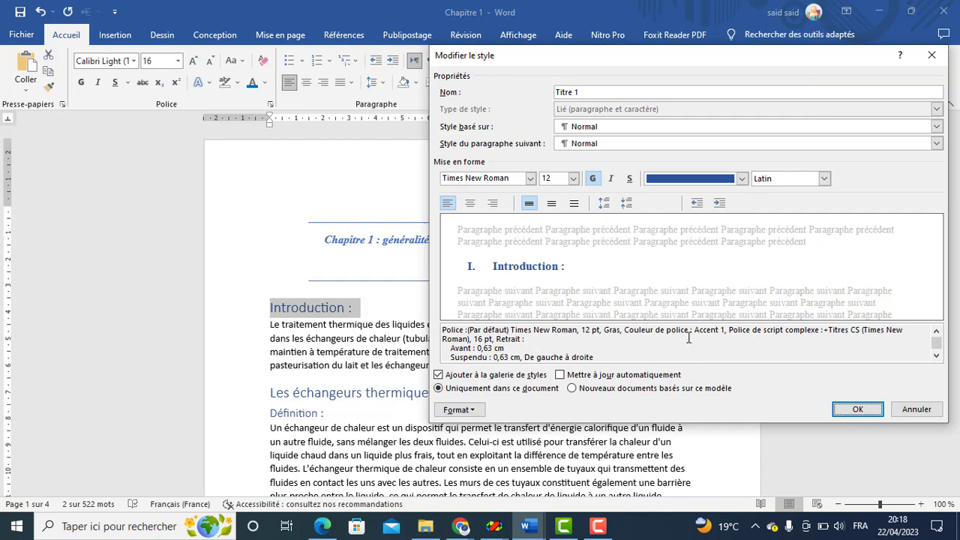
{"action": "left_click", "coordinate": [855, 409]}
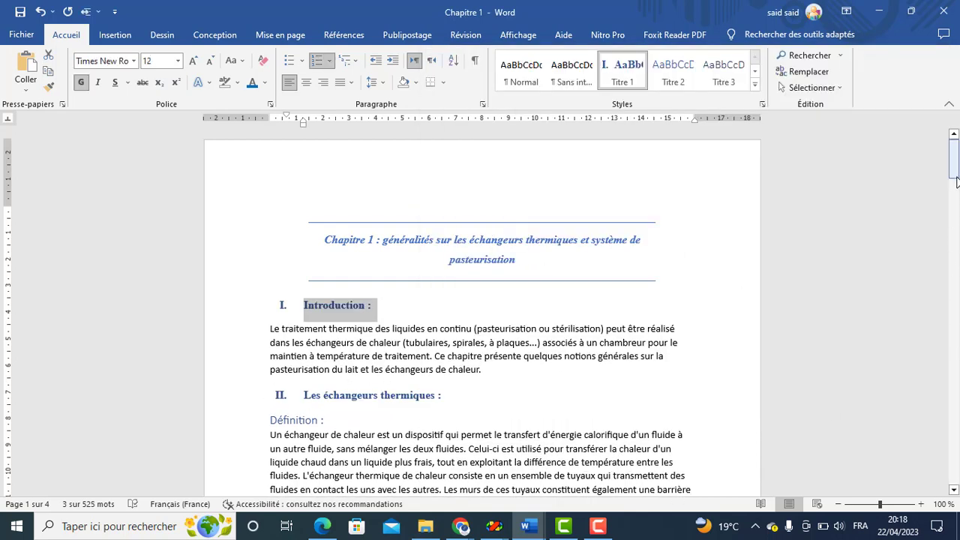
- Modify the Titre 2 style of the "Définition :" heading on page 1 to bold, 12 pt, Times New Roman
{"action": "left_click_drag", "start_coordinate": [956, 180], "coordinate": [956, 191]}
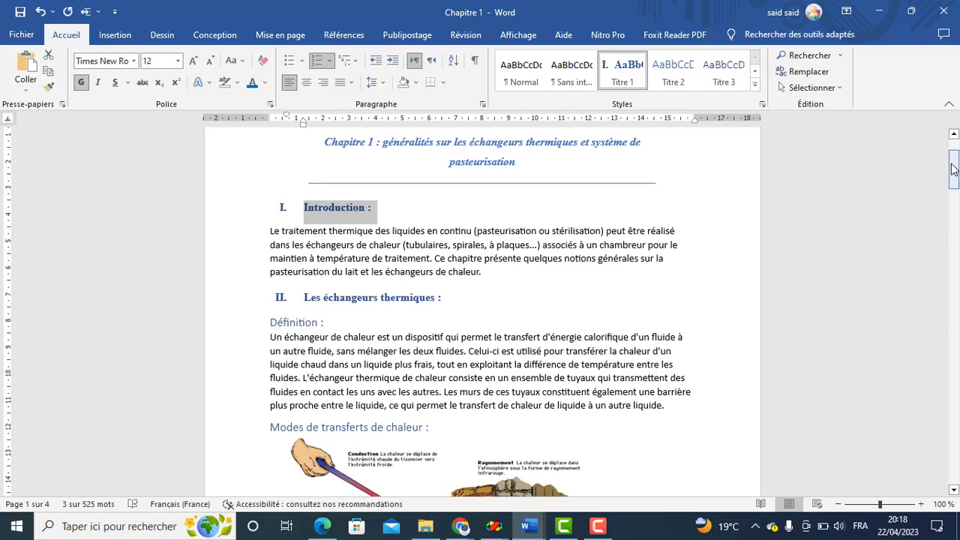
{"action": "left_click_drag", "start_coordinate": [954, 168], "coordinate": [956, 362]}
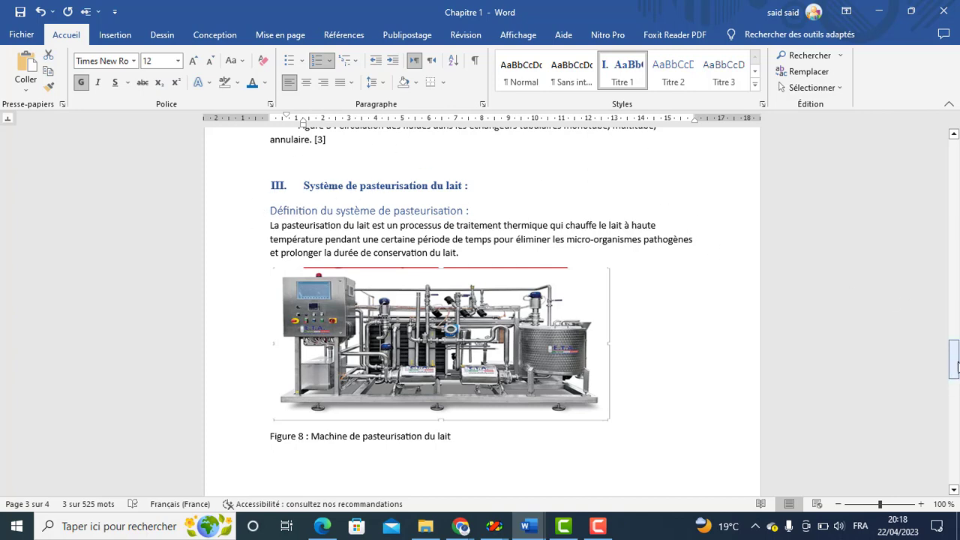
{"action": "left_click_drag", "start_coordinate": [955, 360], "coordinate": [953, 179]}
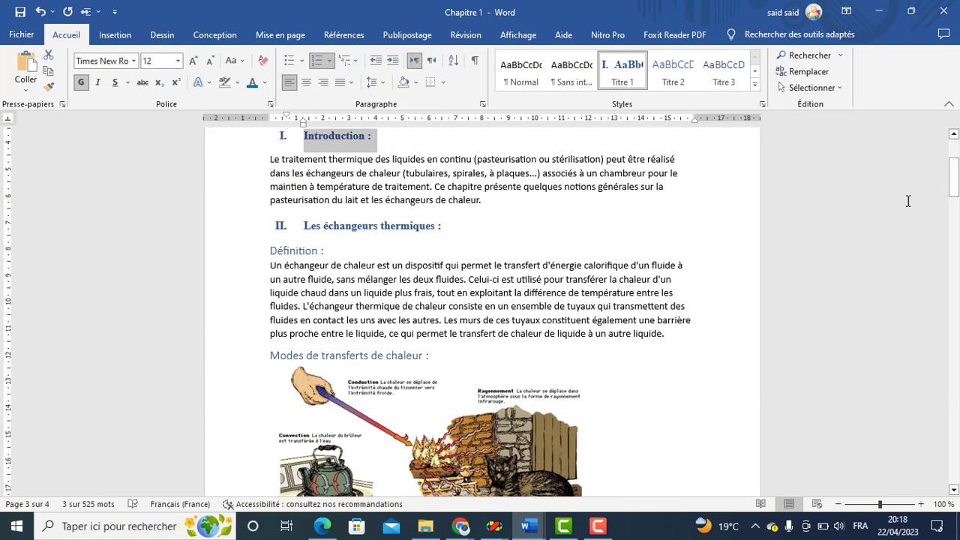
{"action": "left_click", "coordinate": [305, 250]}
{"action": "double_click", "coordinate": [303, 252]}
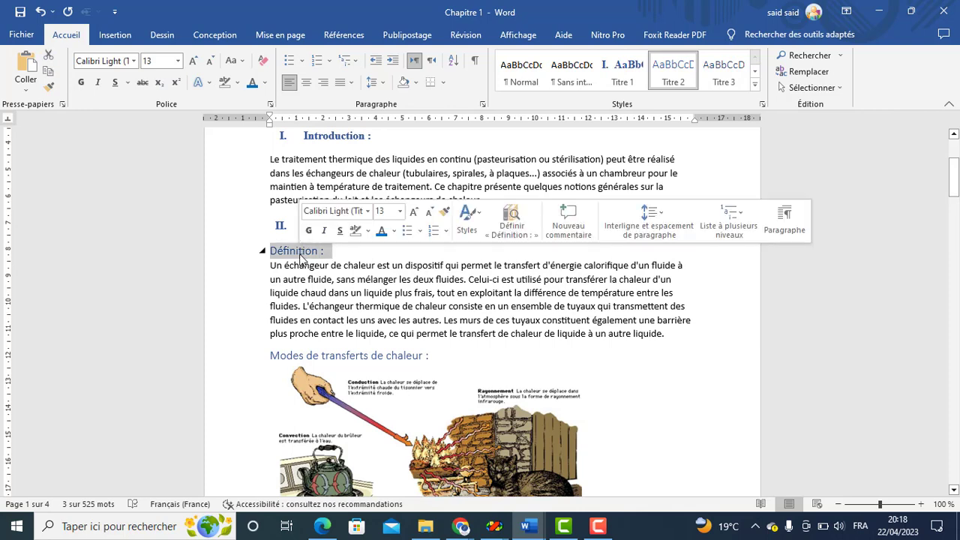
{"action": "right_click", "coordinate": [678, 78]}
{"action": "left_click", "coordinate": [709, 96]}
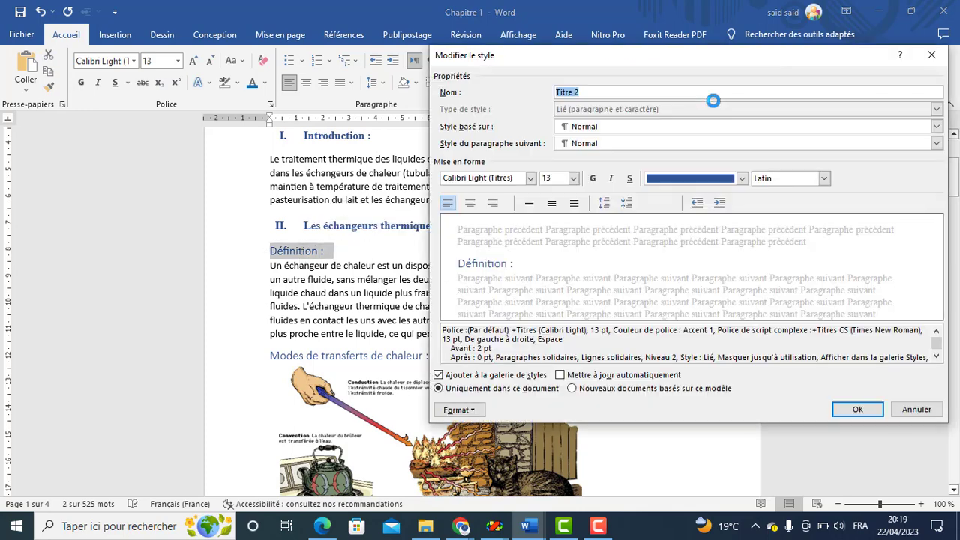
{"action": "left_click", "coordinate": [593, 180]}
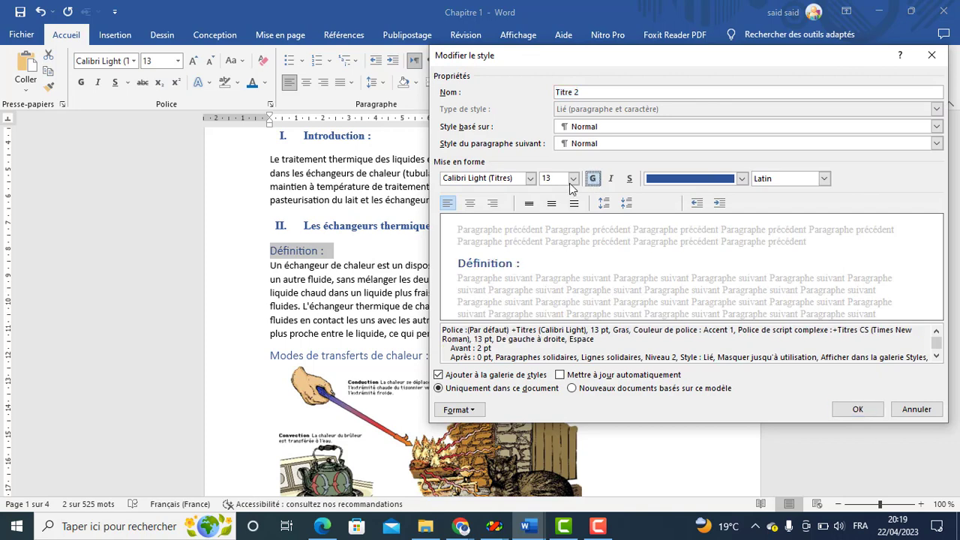
{"action": "left_click", "coordinate": [573, 179]}
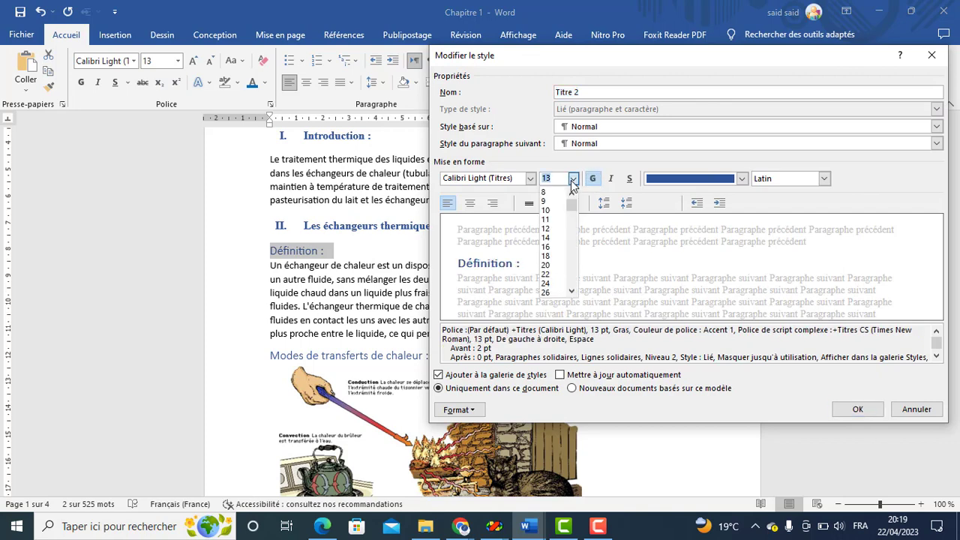
{"action": "left_click", "coordinate": [548, 229]}
{"action": "left_click", "coordinate": [530, 178]}
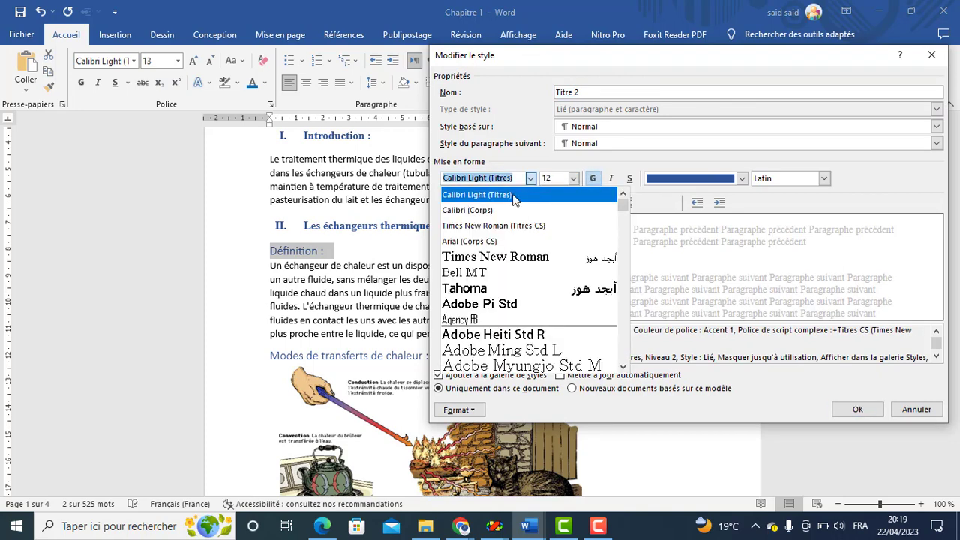
{"action": "left_click", "coordinate": [525, 258]}
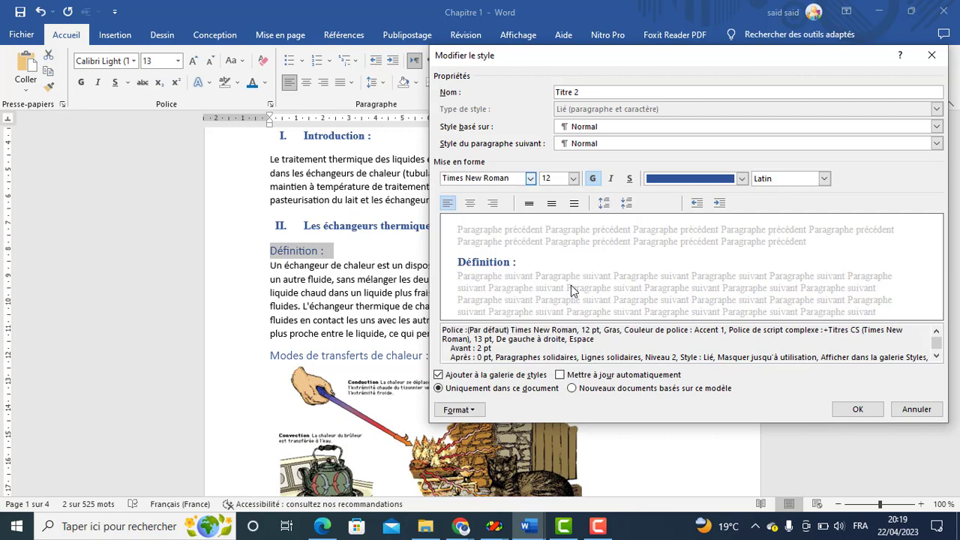
- Set the Titre 2 paragraph spacing to 12 pt before and 12 pt after, with Simple line spacing
{"action": "left_click", "coordinate": [471, 411]}
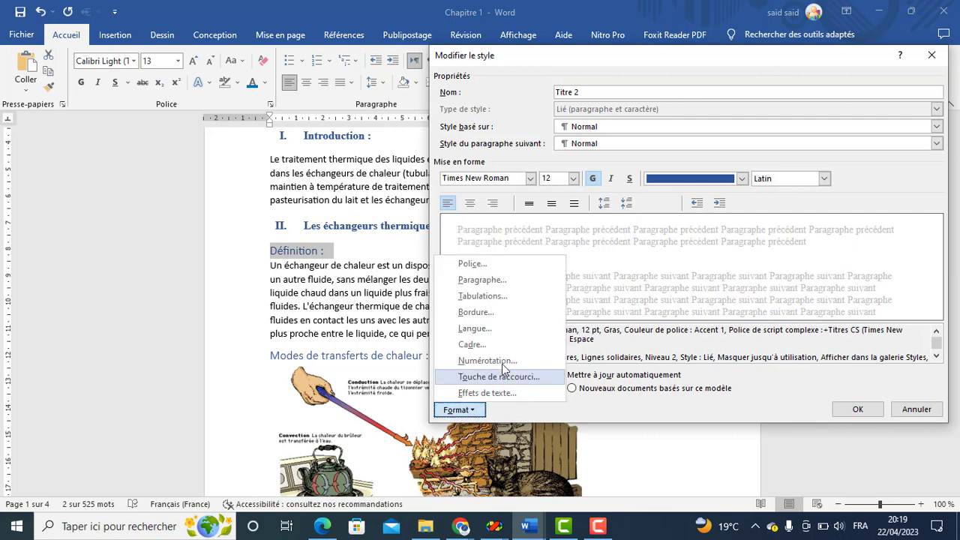
{"action": "left_click", "coordinate": [501, 288]}
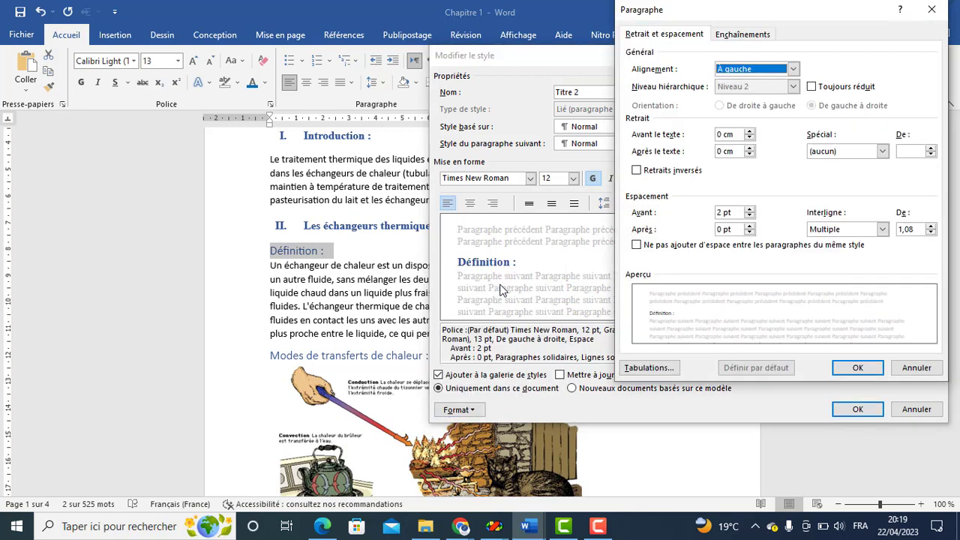
{"action": "left_click", "coordinate": [749, 212]}
{"action": "left_click", "coordinate": [748, 212]}
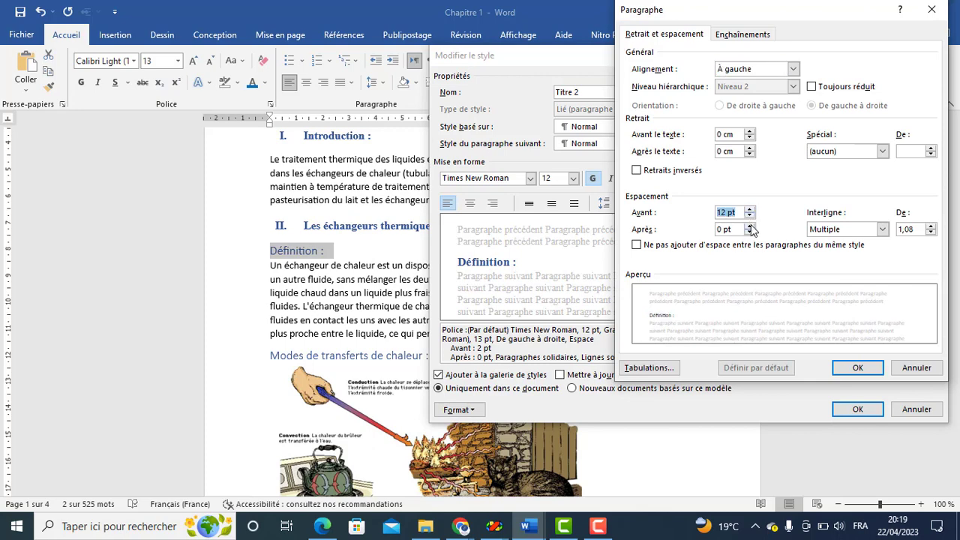
{"action": "left_click", "coordinate": [749, 226]}
{"action": "left_click", "coordinate": [749, 226]}
{"action": "left_click", "coordinate": [882, 230]}
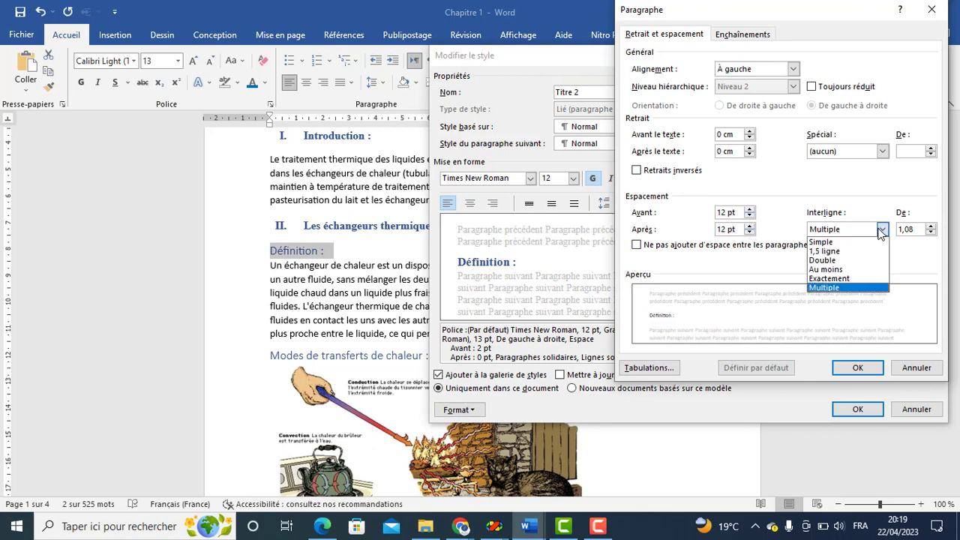
{"action": "left_click", "coordinate": [840, 250]}
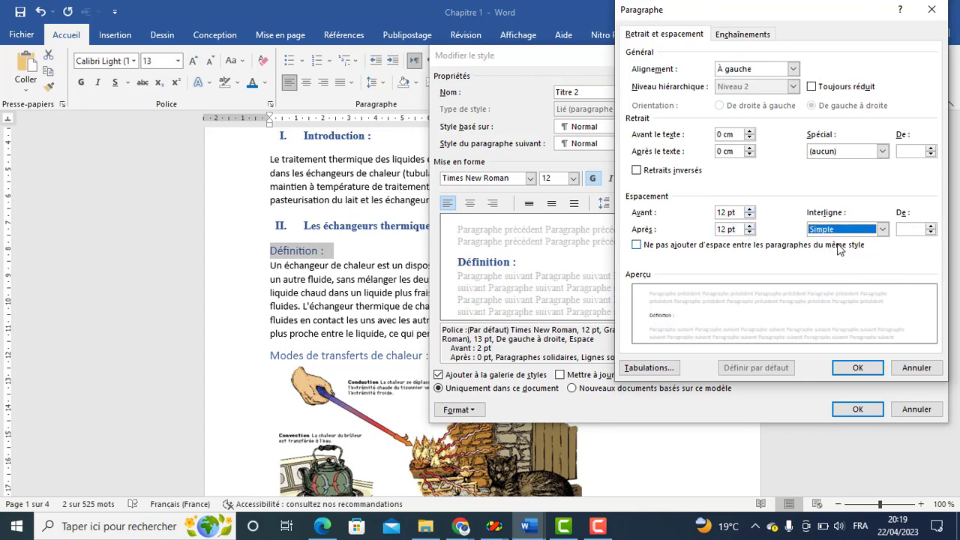
{"action": "left_click", "coordinate": [856, 369]}
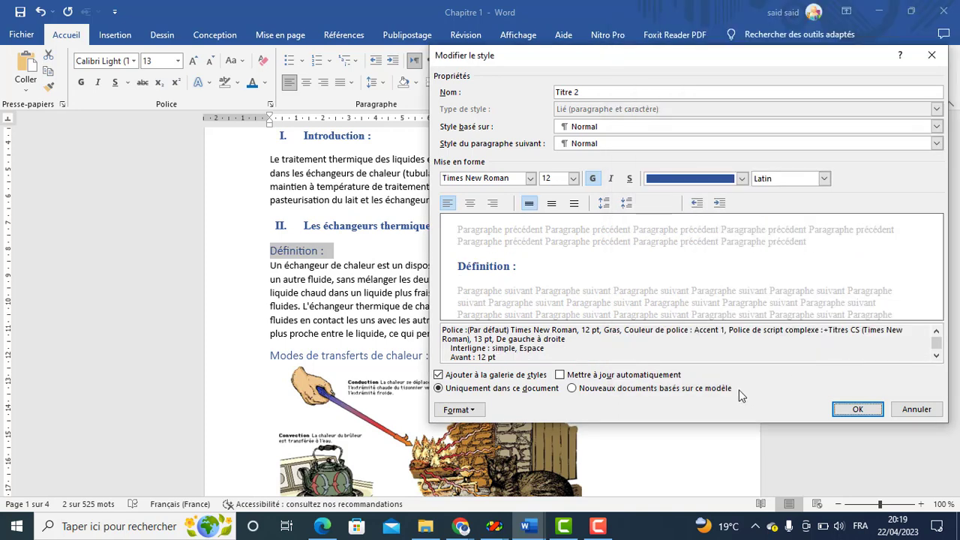
- Add the 1., 2., 3. numbering format to the Titre 2 style
{"action": "left_click", "coordinate": [463, 411]}
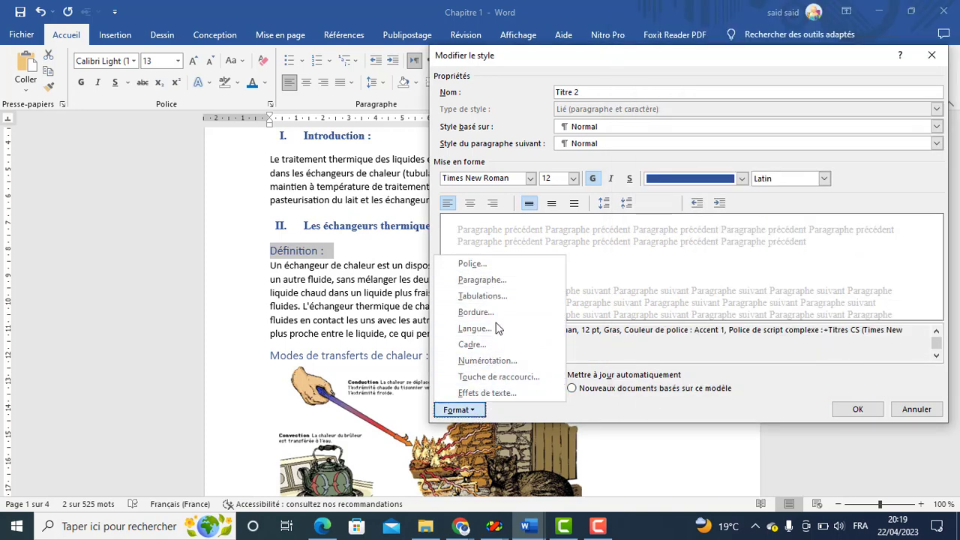
{"action": "left_click", "coordinate": [501, 361]}
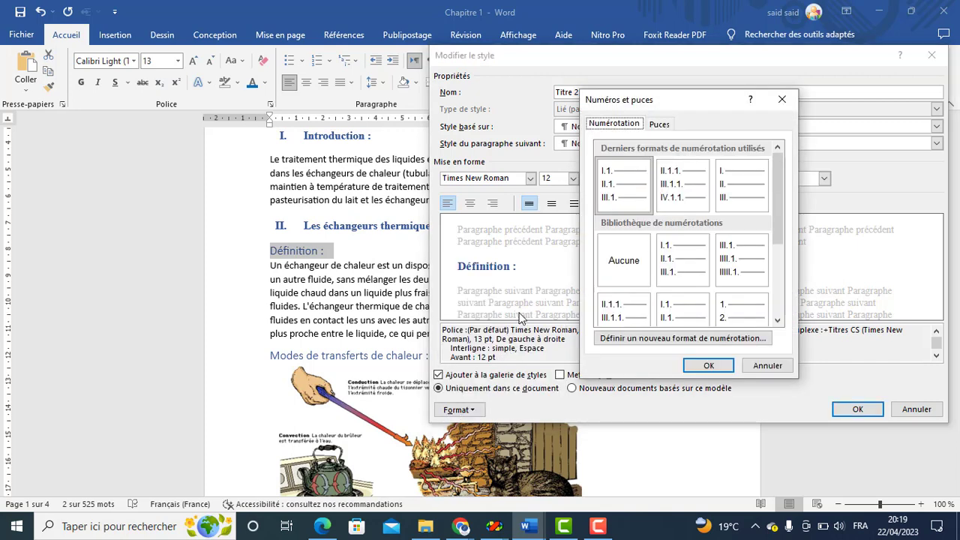
{"action": "left_click", "coordinate": [746, 315]}
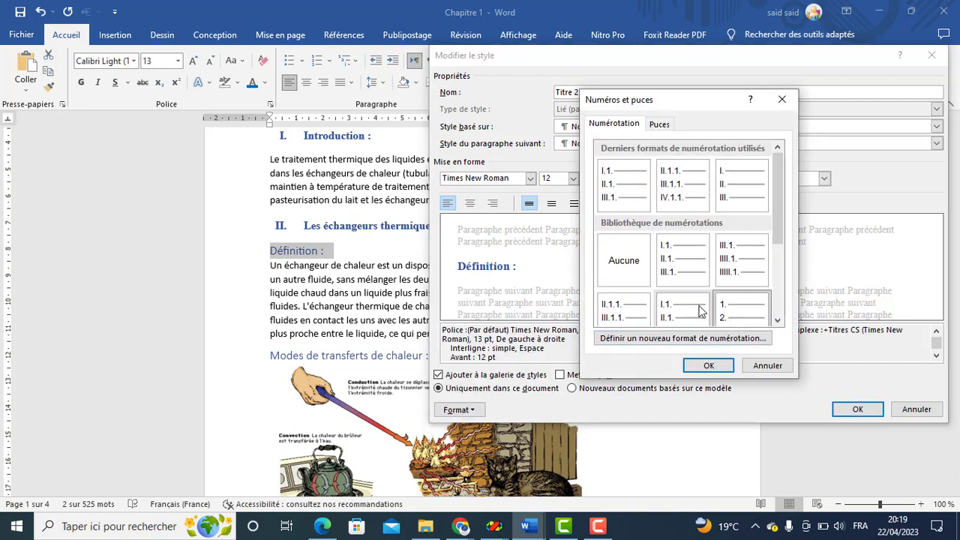
{"action": "left_click", "coordinate": [721, 364]}
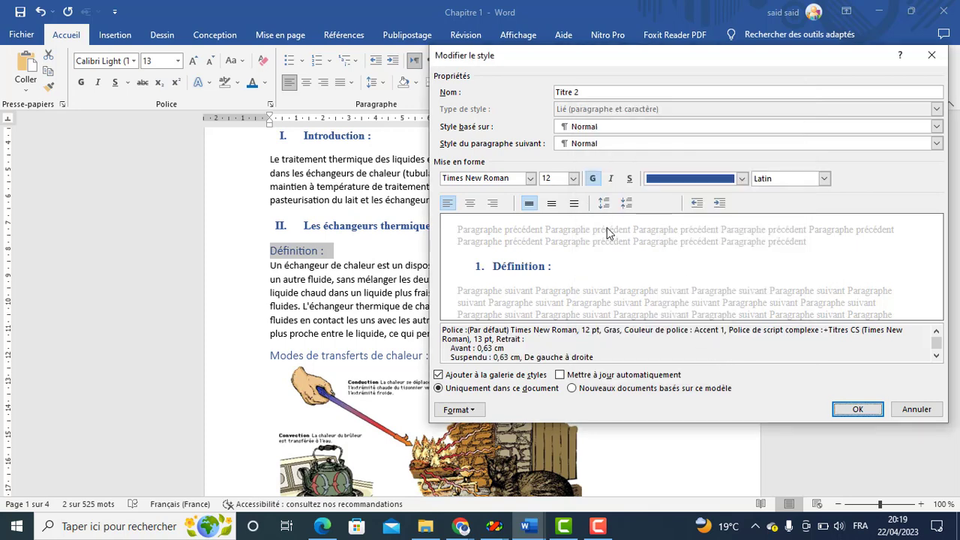
- Increase the Titre 2 style's indent to 1,25 cm and save the style changes
{"action": "left_click", "coordinate": [719, 203]}
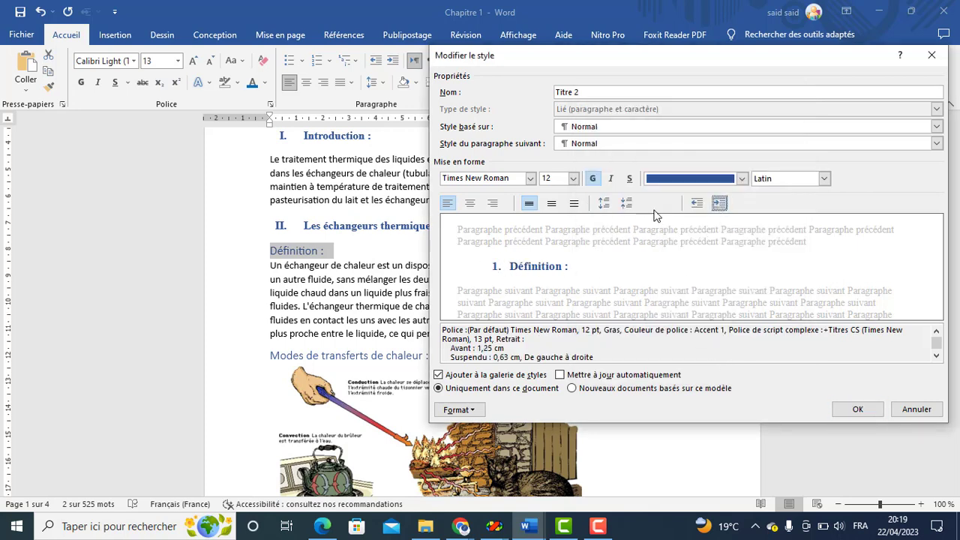
{"action": "left_click", "coordinate": [696, 202]}
{"action": "left_click", "coordinate": [720, 204]}
{"action": "left_click", "coordinate": [859, 412]}
{"action": "left_click", "coordinate": [692, 386]}
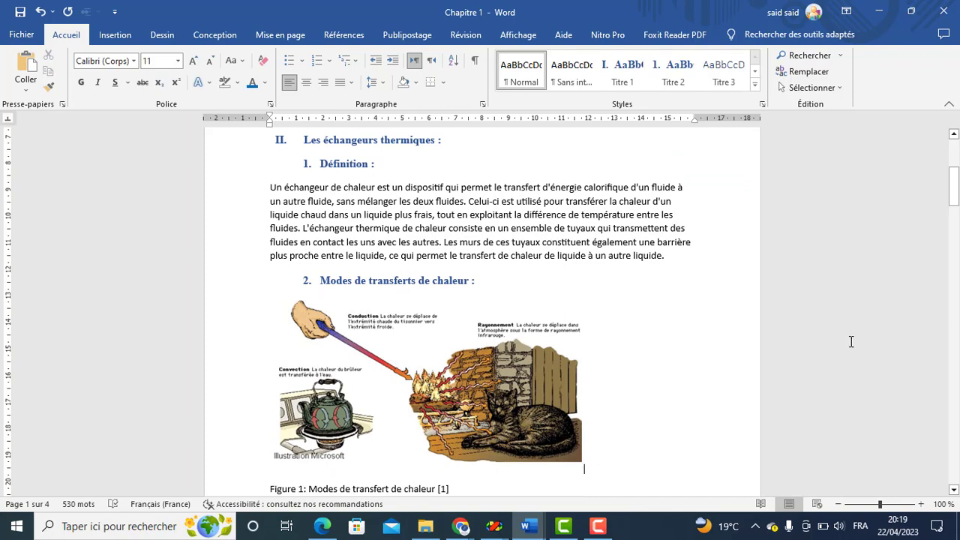
- Restart the numbering at 1 for the "Définition du système de pasteurisation :" heading on page 3
{"action": "left_click", "coordinate": [954, 490]}
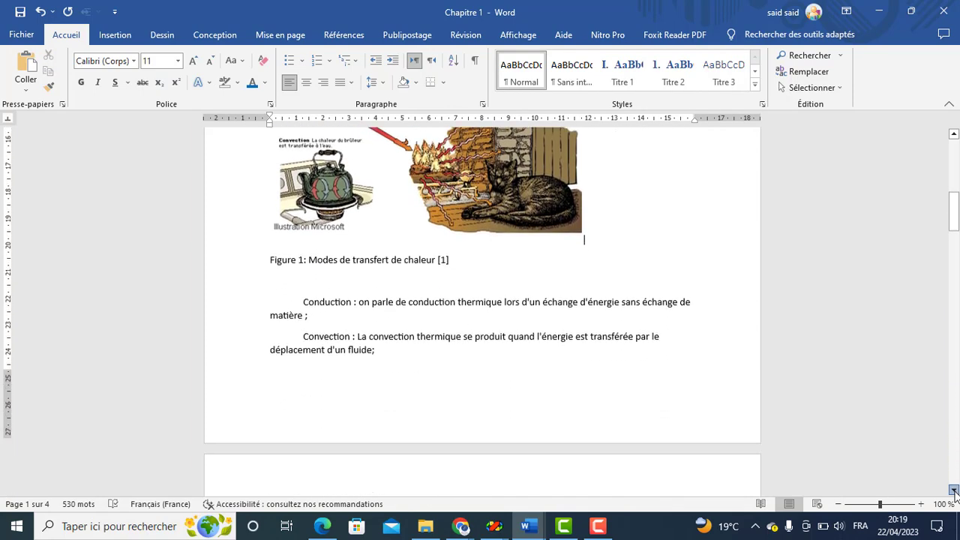
{"action": "left_click_drag", "start_coordinate": [954, 489], "coordinate": [953, 490]}
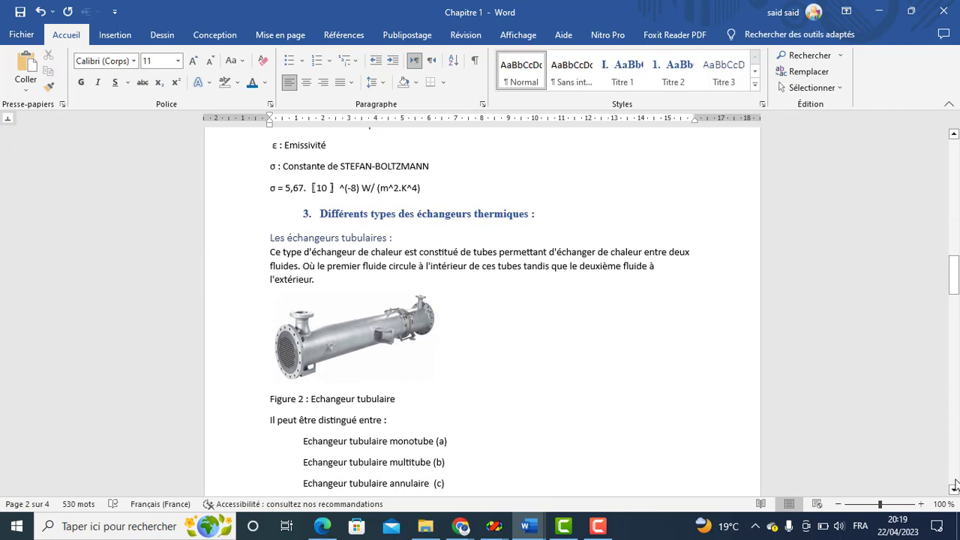
{"action": "left_click_drag", "start_coordinate": [954, 490], "coordinate": [953, 489]}
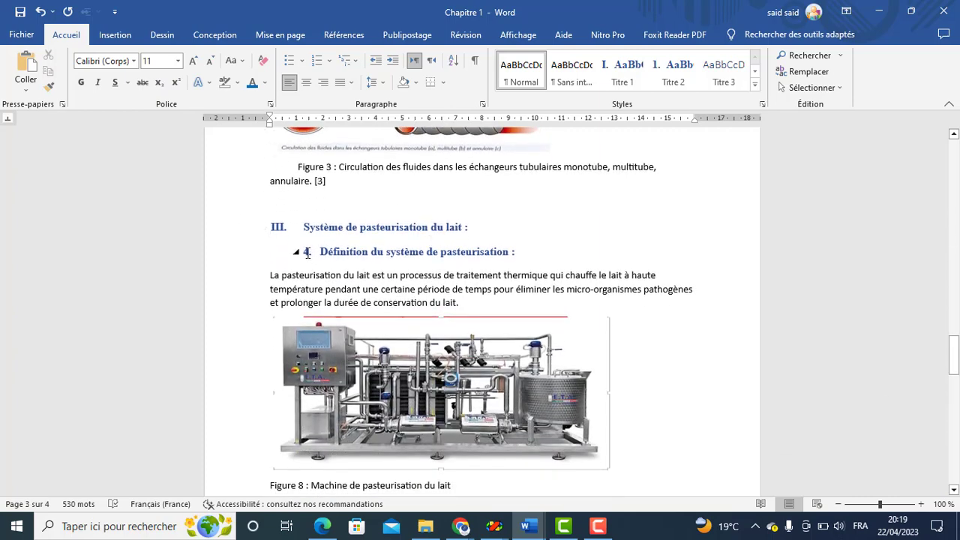
{"action": "left_click", "coordinate": [307, 252]}
{"action": "right_click", "coordinate": [307, 252]}
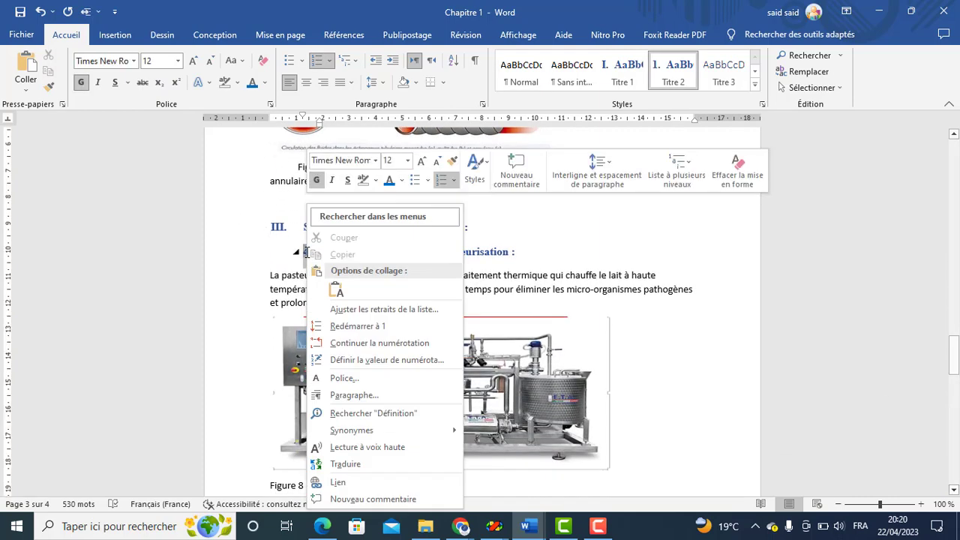
{"action": "left_click", "coordinate": [385, 327]}
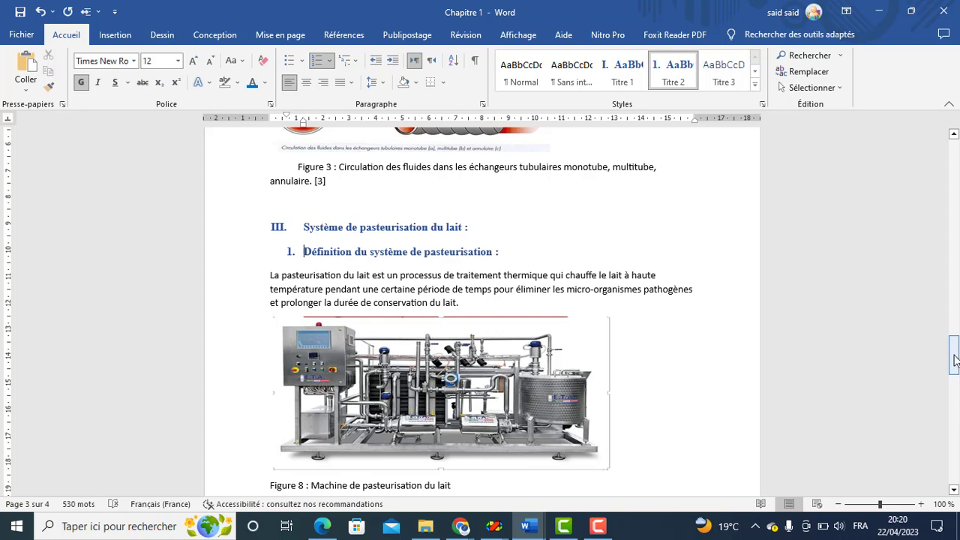
- Modify the Titre 3 style of the "Les échangeurs tubulaires :" heading on page 2 to bold Times New Roman
{"action": "left_click_drag", "start_coordinate": [956, 360], "coordinate": [956, 471]}
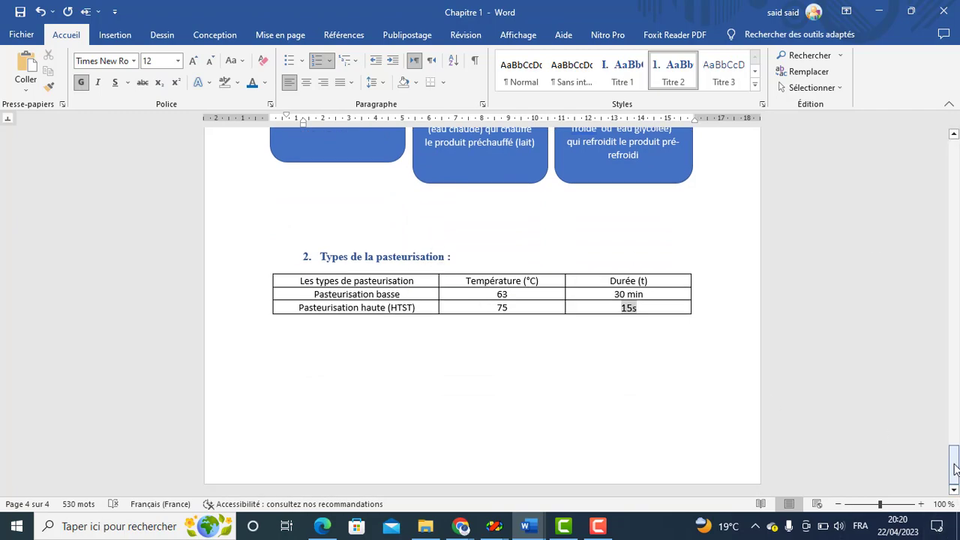
{"action": "left_click_drag", "start_coordinate": [957, 463], "coordinate": [957, 273]}
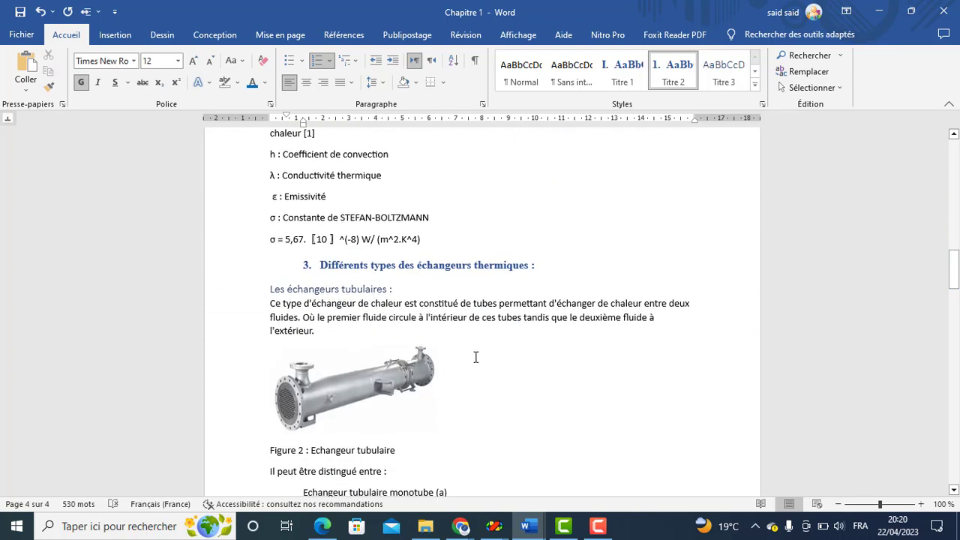
{"action": "left_click_drag", "start_coordinate": [404, 296], "coordinate": [271, 290]}
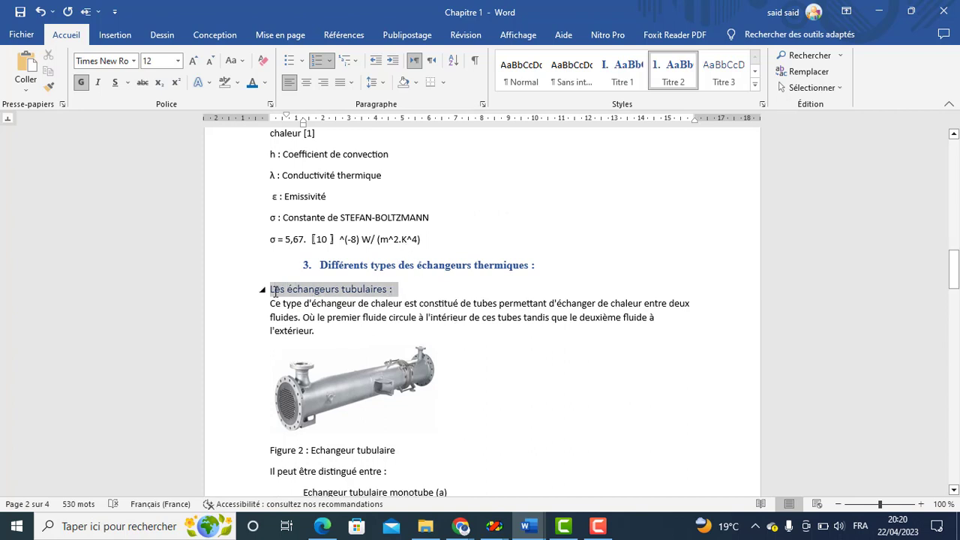
{"action": "right_click", "coordinate": [728, 72]}
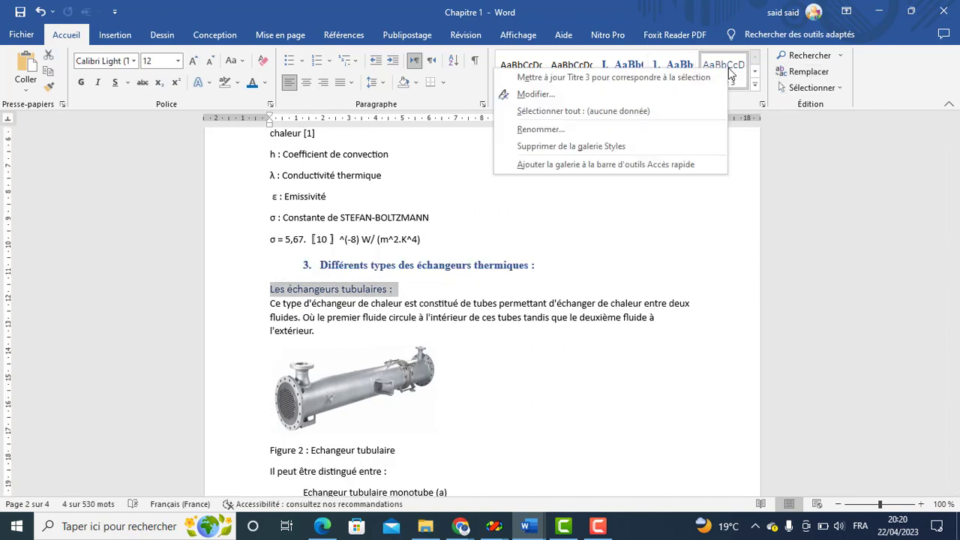
{"action": "left_click", "coordinate": [588, 98]}
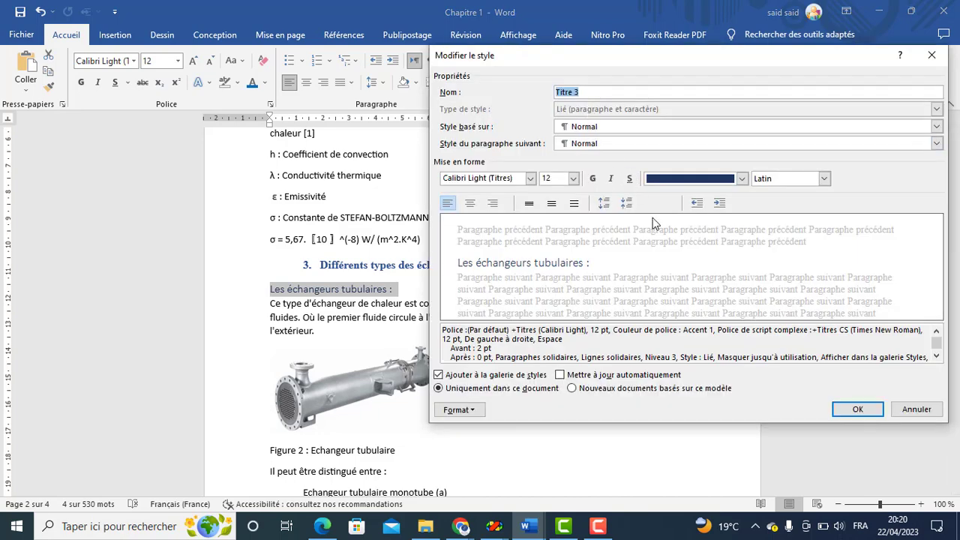
{"action": "left_click", "coordinate": [592, 177]}
{"action": "left_click", "coordinate": [531, 180]}
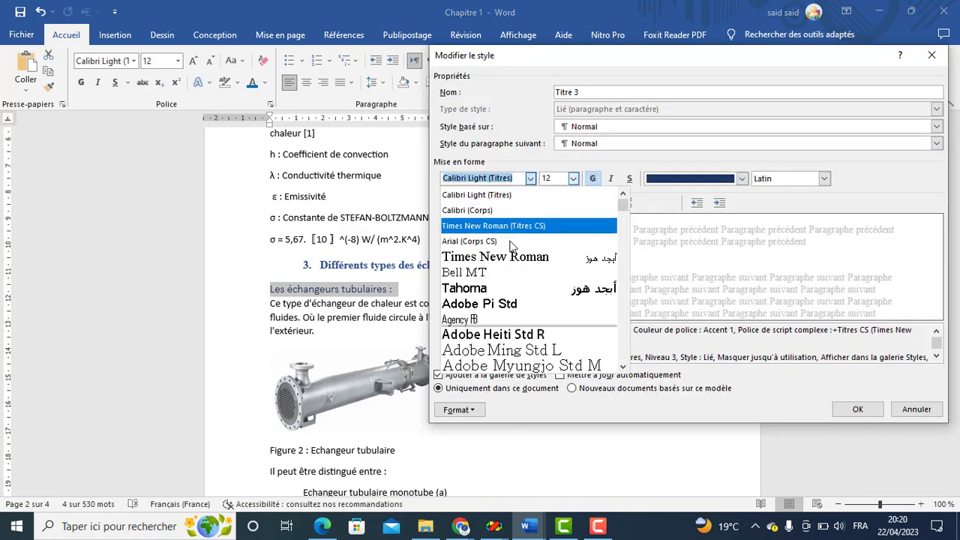
{"action": "left_click", "coordinate": [492, 238]}
- Set the Titre 3 paragraph spacing to 12 pt before and 12 pt after, with Simple line spacing
{"action": "left_click", "coordinate": [470, 410]}
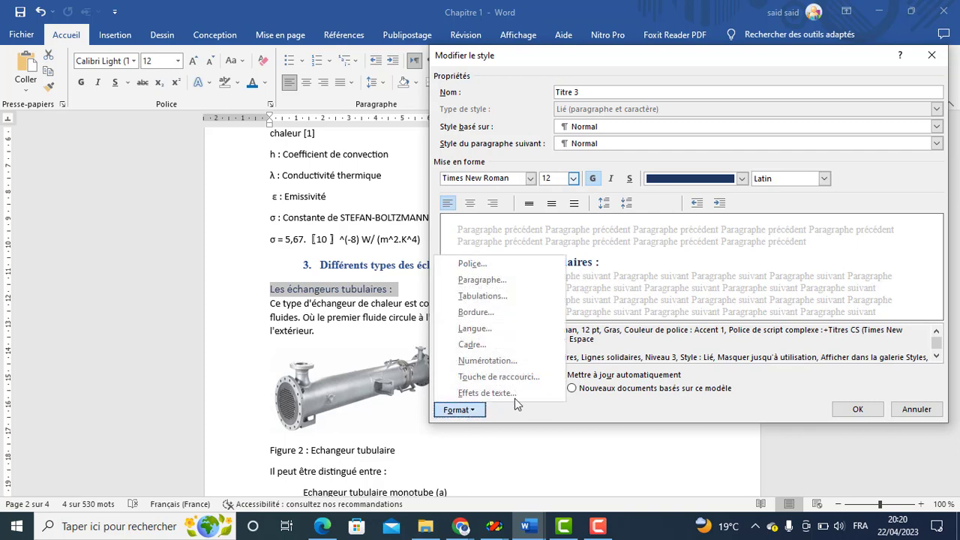
{"action": "left_click", "coordinate": [493, 287]}
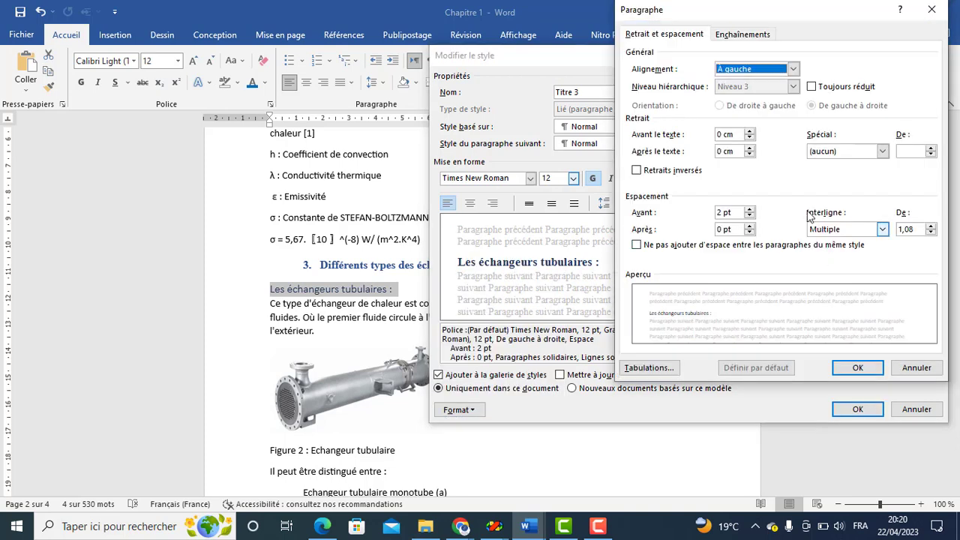
{"action": "left_click", "coordinate": [749, 209]}
{"action": "left_click", "coordinate": [749, 210]}
{"action": "left_click", "coordinate": [749, 225]}
{"action": "left_click", "coordinate": [749, 226]}
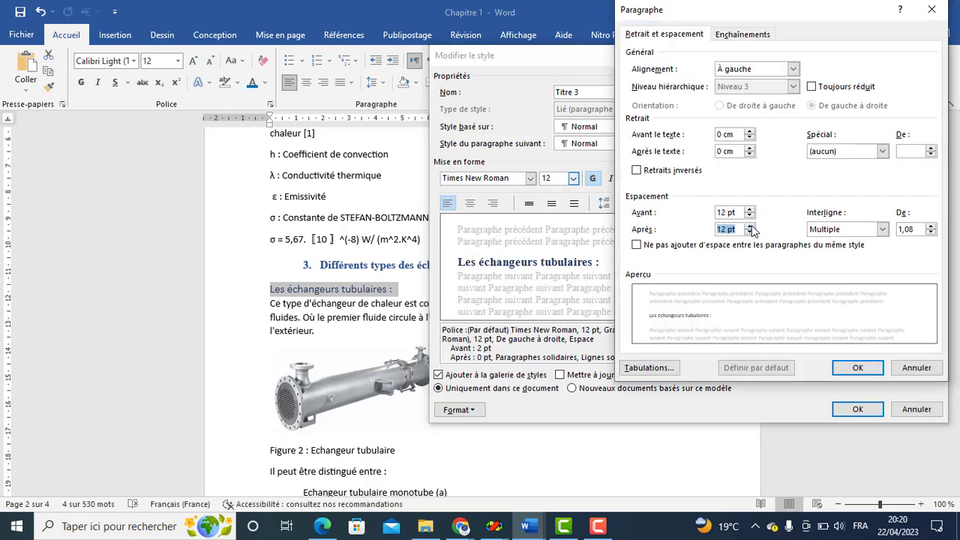
{"action": "left_click", "coordinate": [882, 229]}
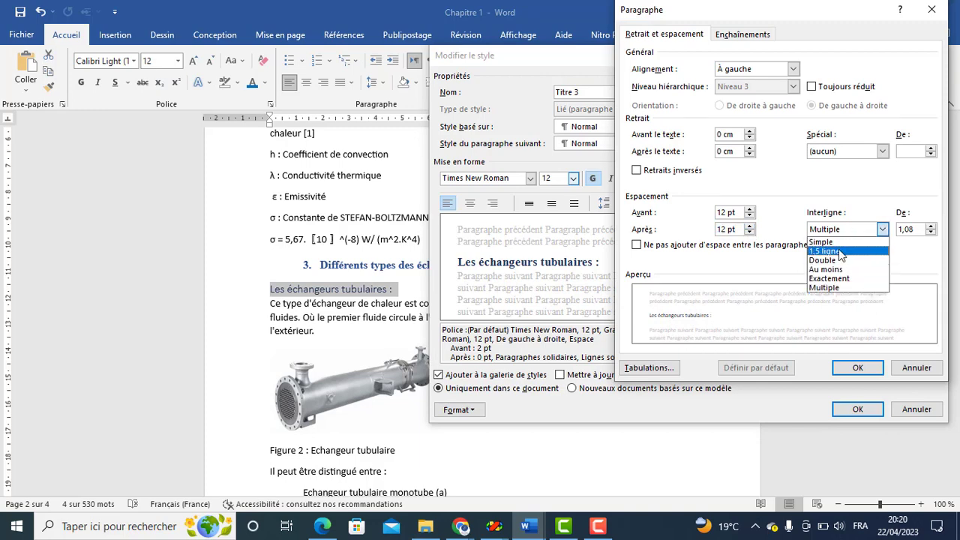
{"action": "left_click", "coordinate": [834, 241]}
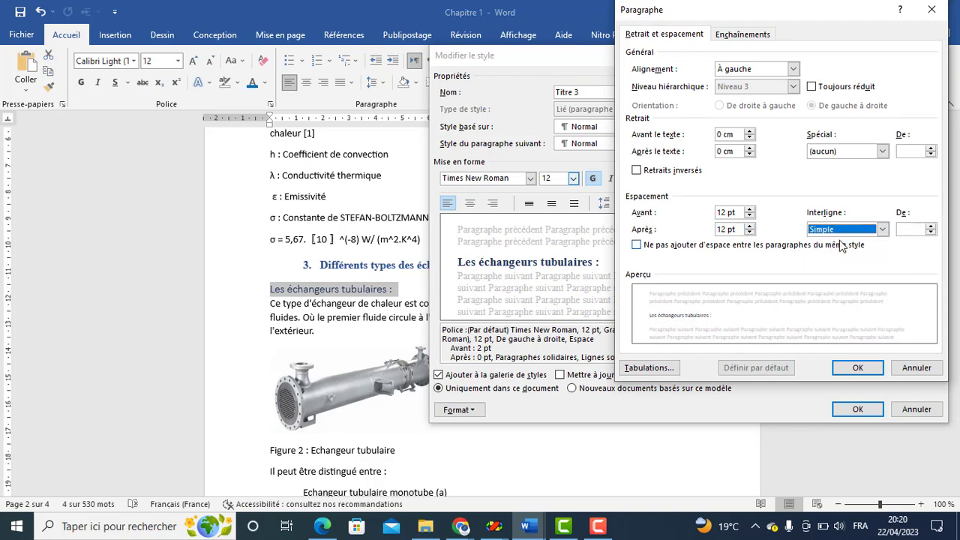
{"action": "left_click", "coordinate": [855, 369]}
- Add the a., b., c. numbering format to the Titre 3 style and save the style changes
{"action": "left_click", "coordinate": [452, 411]}
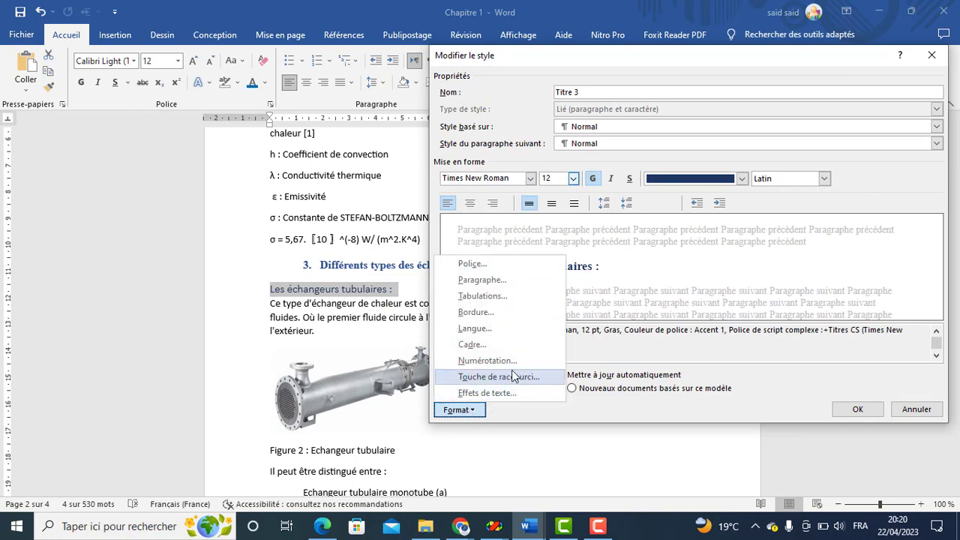
{"action": "left_click", "coordinate": [468, 361]}
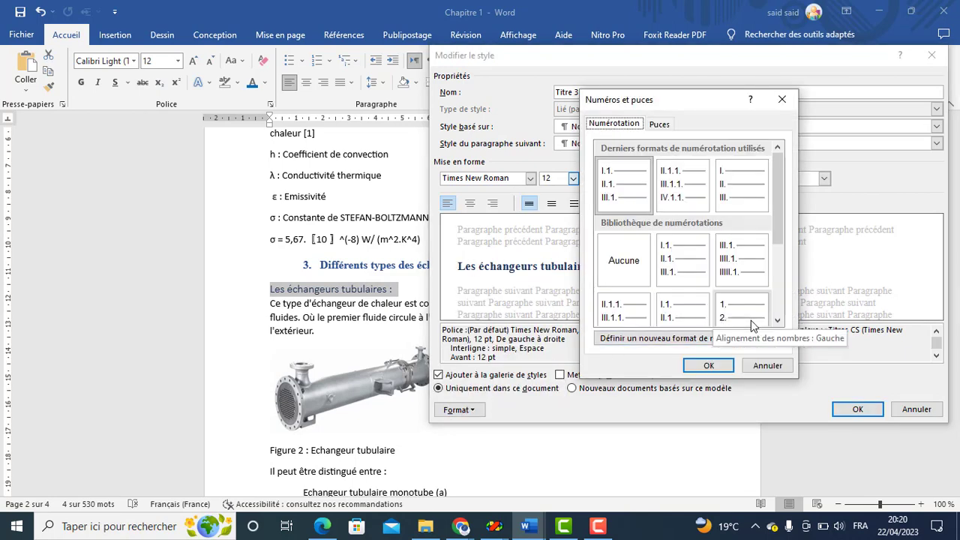
{"action": "left_click", "coordinate": [782, 295]}
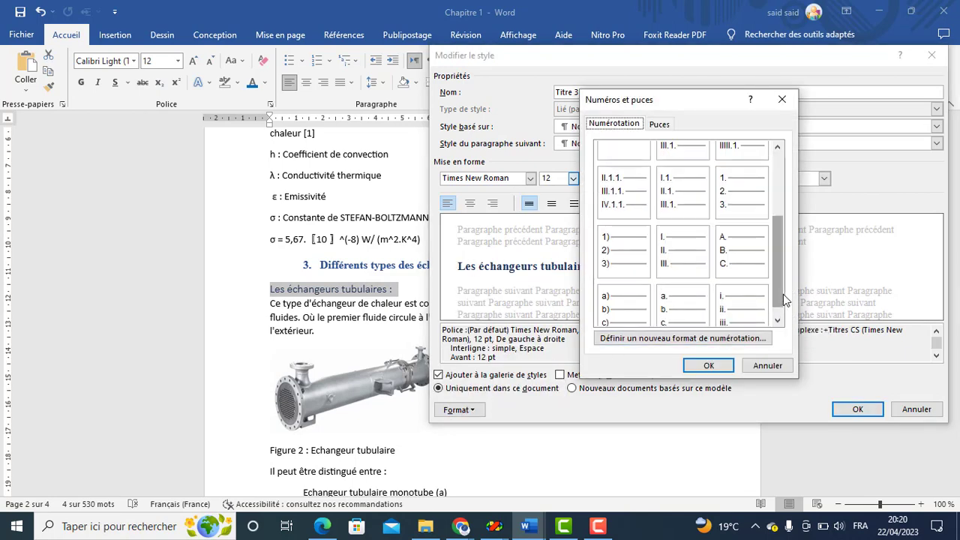
{"action": "left_click", "coordinate": [681, 321]}
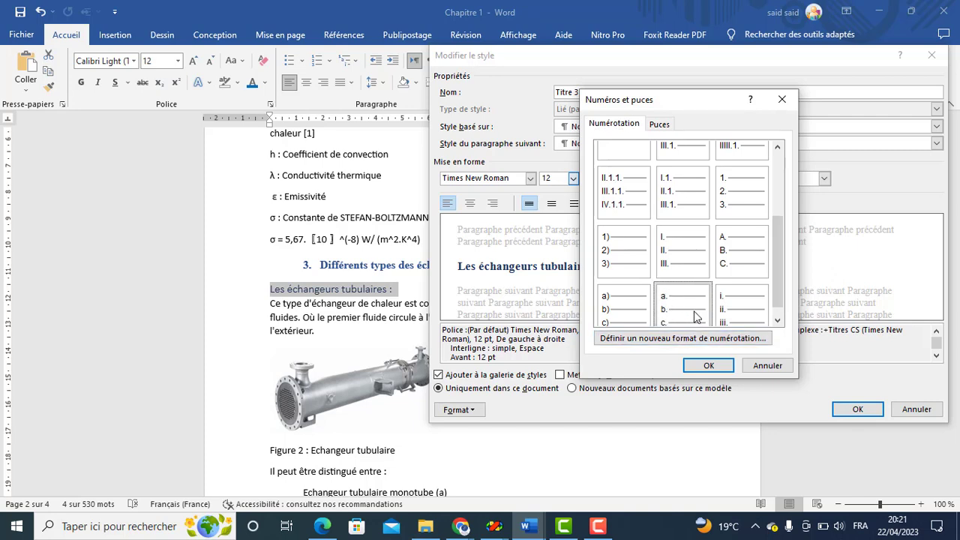
{"action": "left_click", "coordinate": [713, 368]}
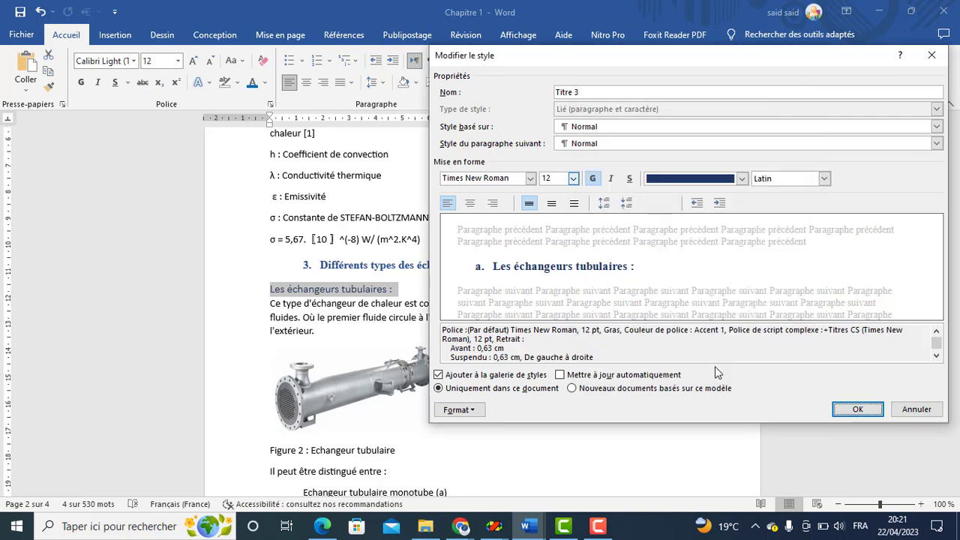
{"action": "left_click", "coordinate": [858, 411]}
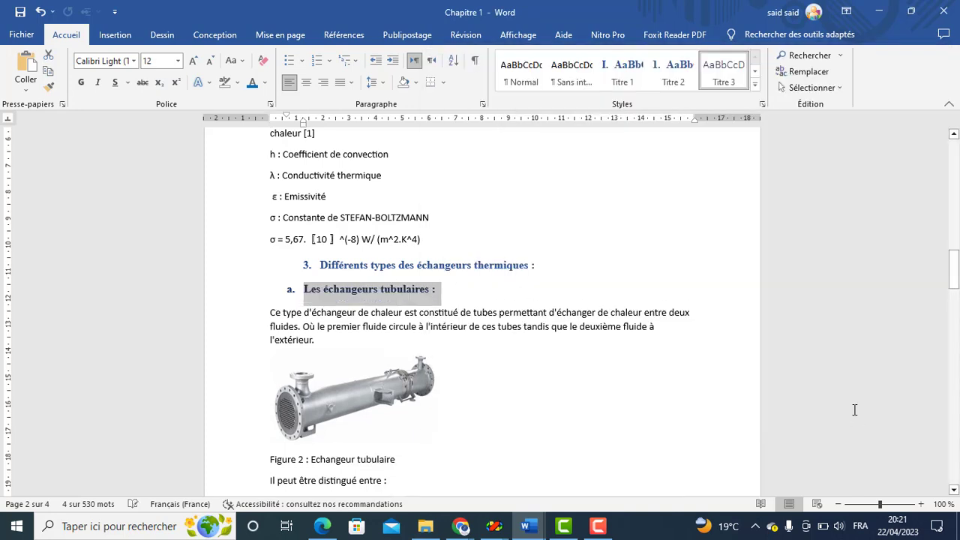
- Increase the left indent of the Titre 3 style to 2,5 cm and save the style
{"action": "right_click", "coordinate": [737, 67]}
{"action": "left_click", "coordinate": [537, 93]}
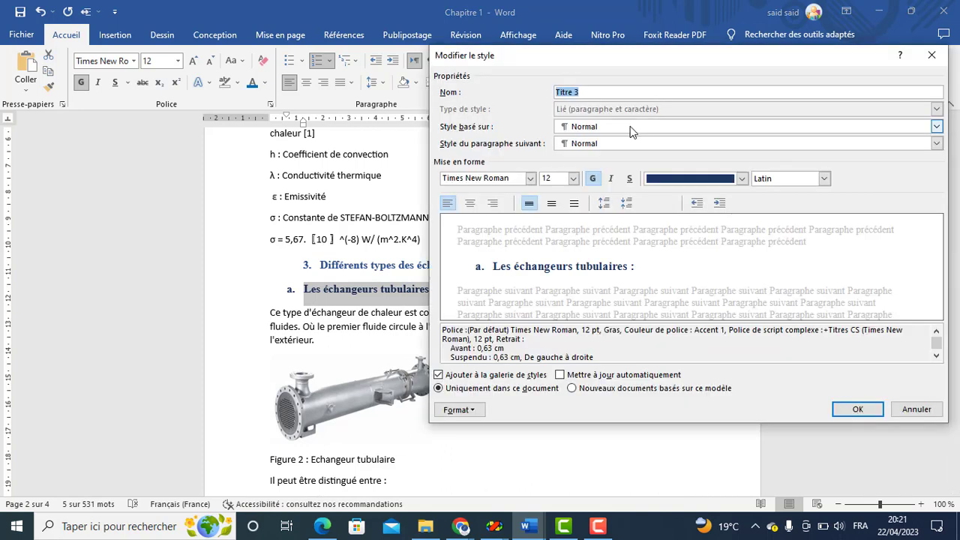
{"action": "left_click", "coordinate": [719, 203]}
{"action": "left_click", "coordinate": [720, 203]}
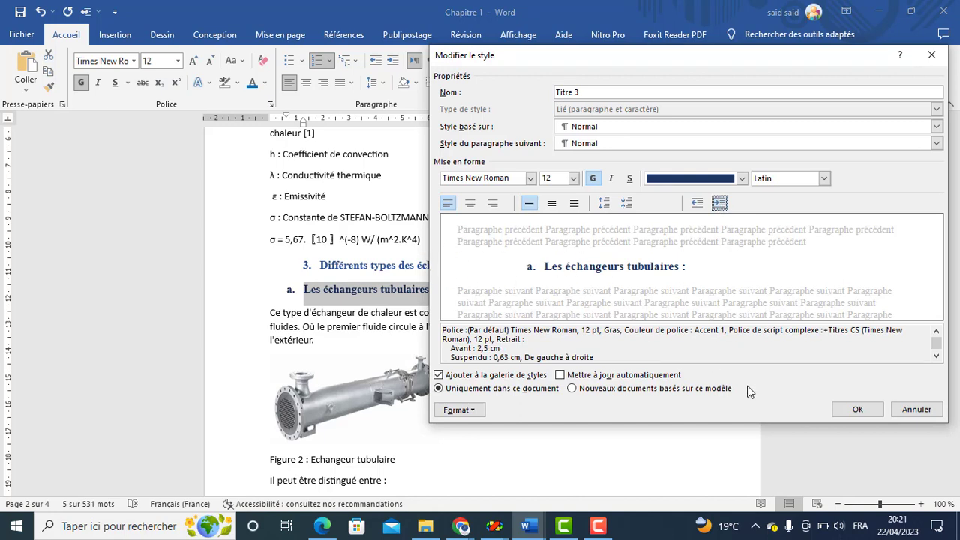
{"action": "left_click", "coordinate": [857, 409]}
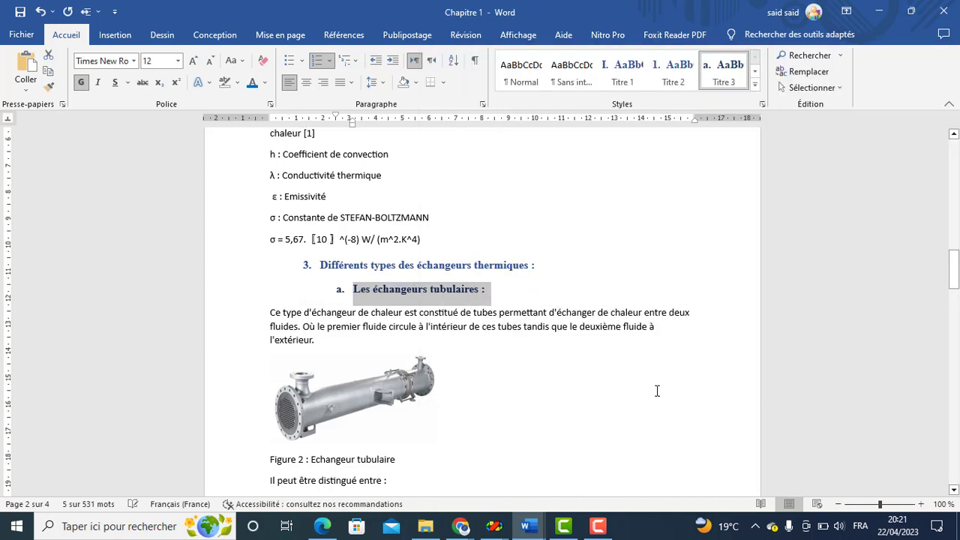
{"action": "left_click", "coordinate": [545, 350]}
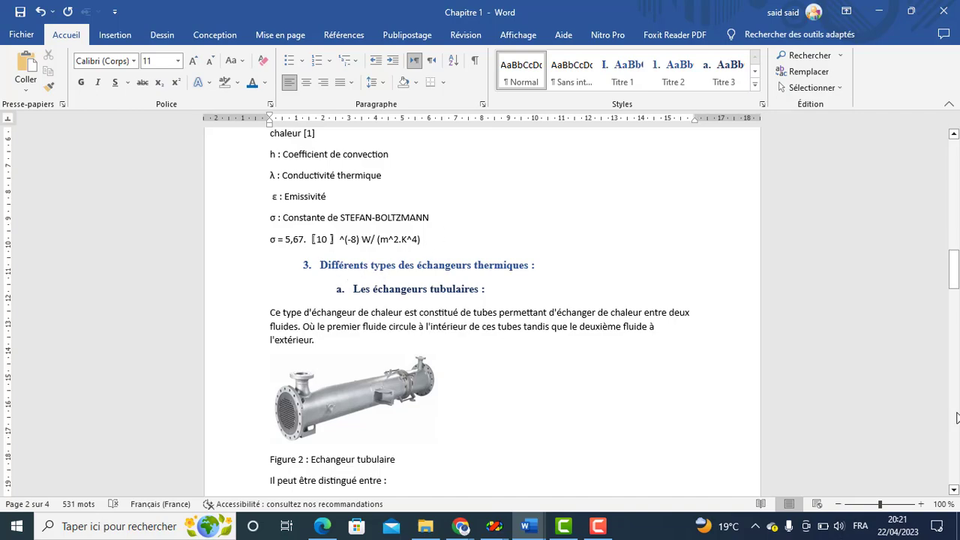
- Modify the Normal style of the paragraph under the Introduction heading to Times New Roman, size 12
{"action": "left_click_drag", "start_coordinate": [957, 285], "coordinate": [955, 198]}
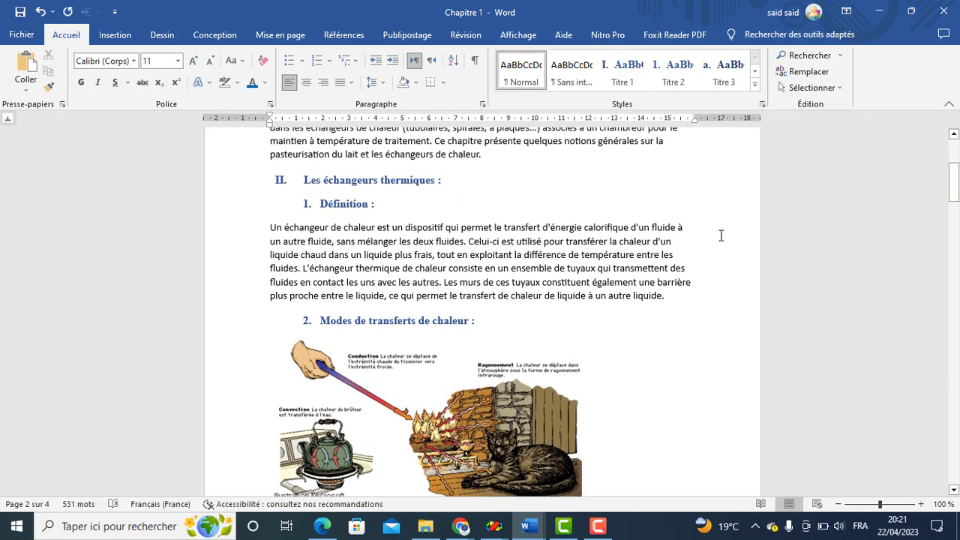
{"action": "left_click", "coordinate": [955, 134]}
{"action": "left_click", "coordinate": [956, 134]}
{"action": "left_click", "coordinate": [955, 134]}
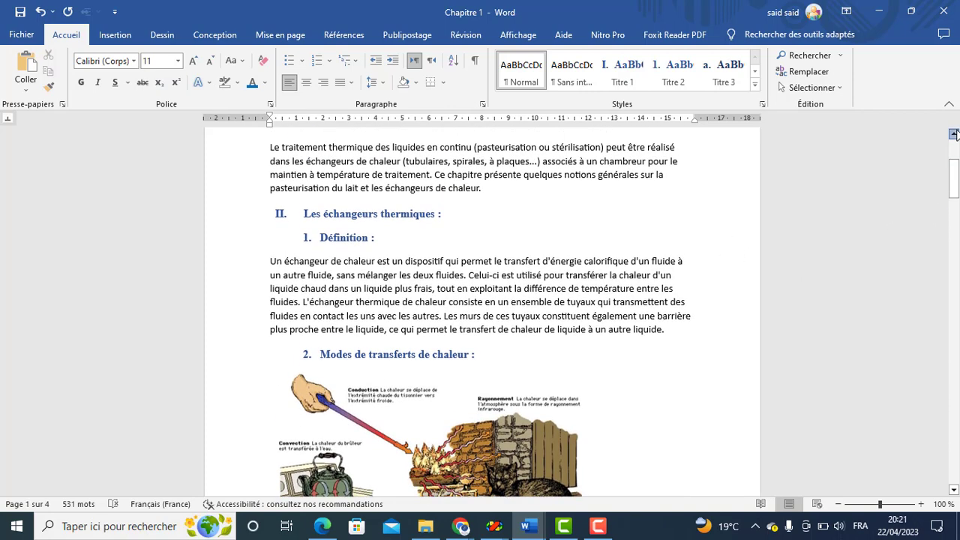
{"action": "left_click", "coordinate": [955, 134]}
{"action": "scroll", "coordinate": [456, 204], "scroll_direction": "up", "scroll_amount": 1}
{"action": "left_click_drag", "start_coordinate": [512, 233], "coordinate": [270, 192]}
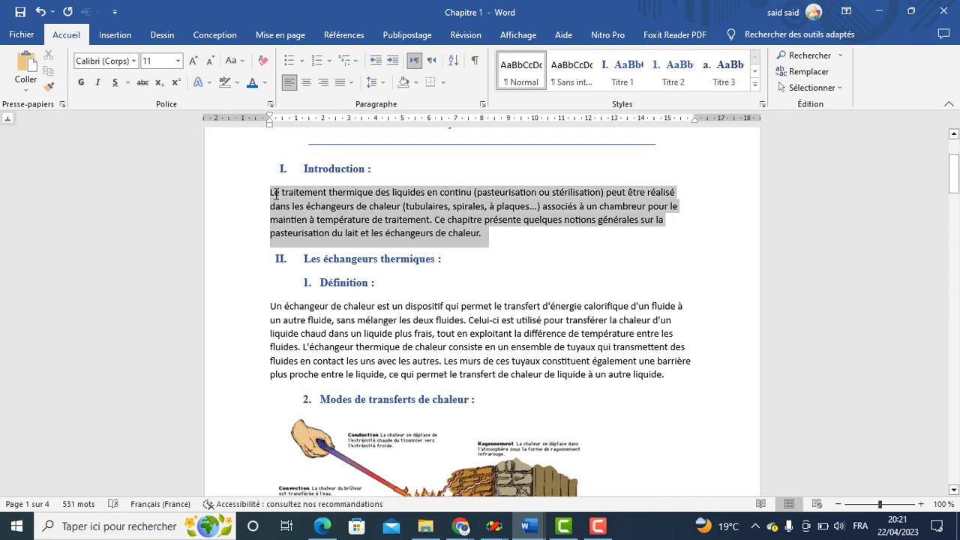
{"action": "right_click", "coordinate": [525, 75]}
{"action": "left_click", "coordinate": [564, 98]}
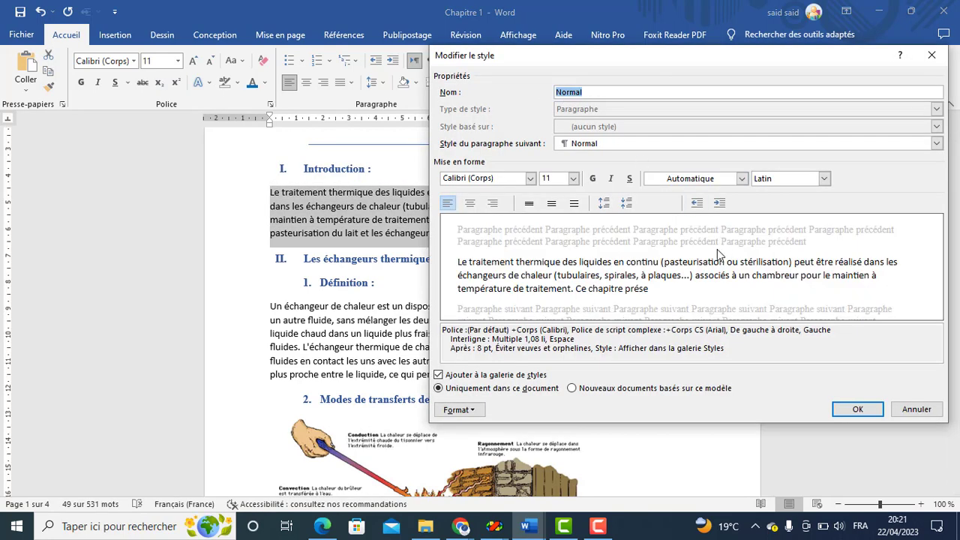
{"action": "left_click", "coordinate": [573, 179]}
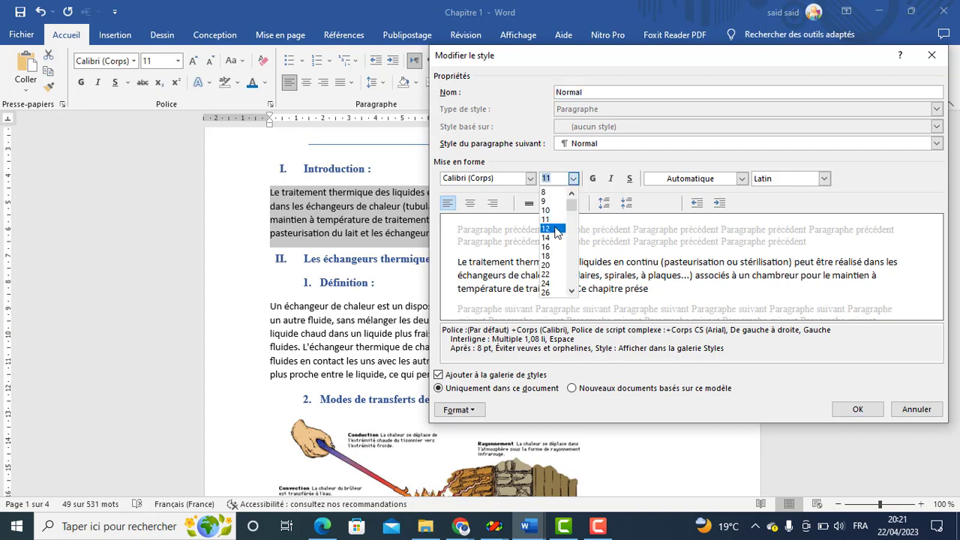
{"action": "left_click", "coordinate": [556, 228]}
{"action": "left_click", "coordinate": [531, 178]}
{"action": "left_click", "coordinate": [518, 259]}
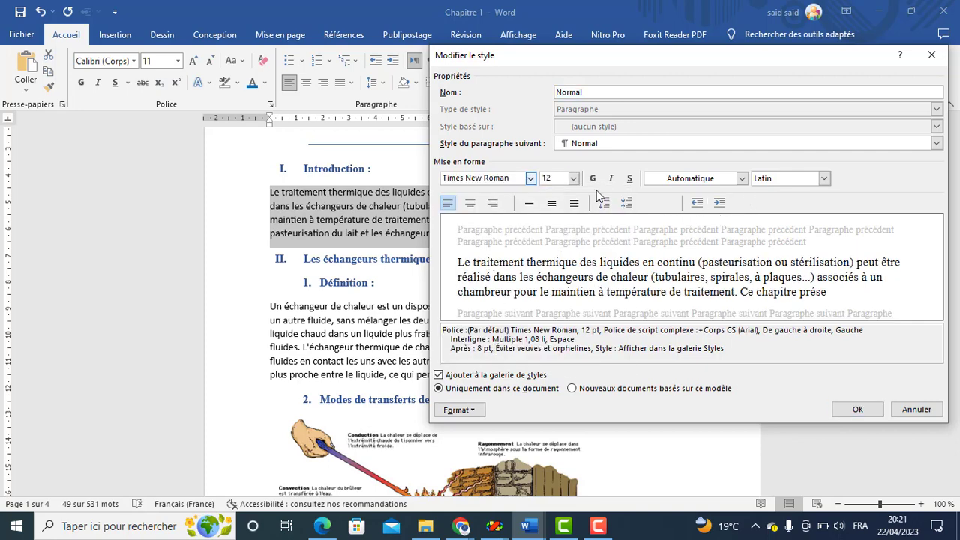
- Set the Normal style's paragraph spacing to 0 pt after, with 1,5 ligne line spacing
{"action": "left_click", "coordinate": [462, 410]}
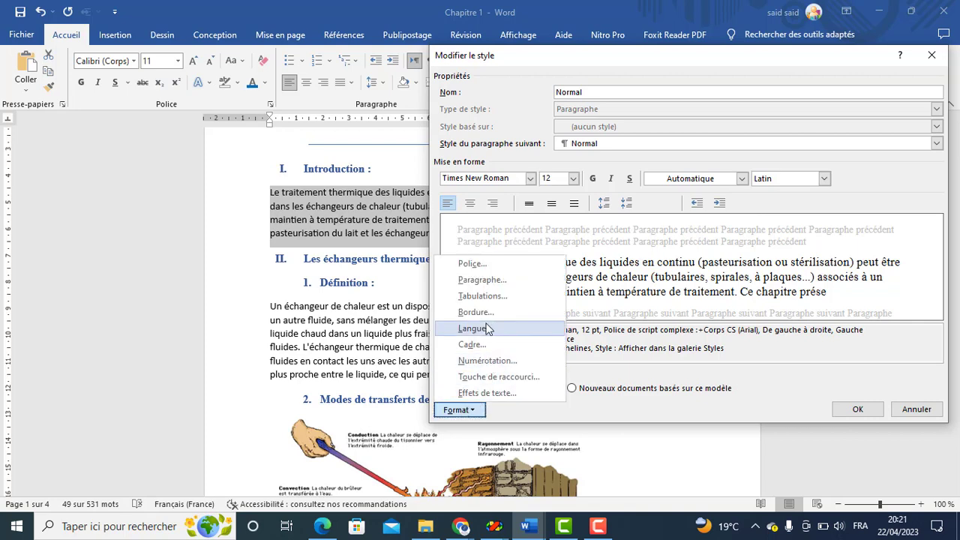
{"action": "left_click", "coordinate": [493, 280]}
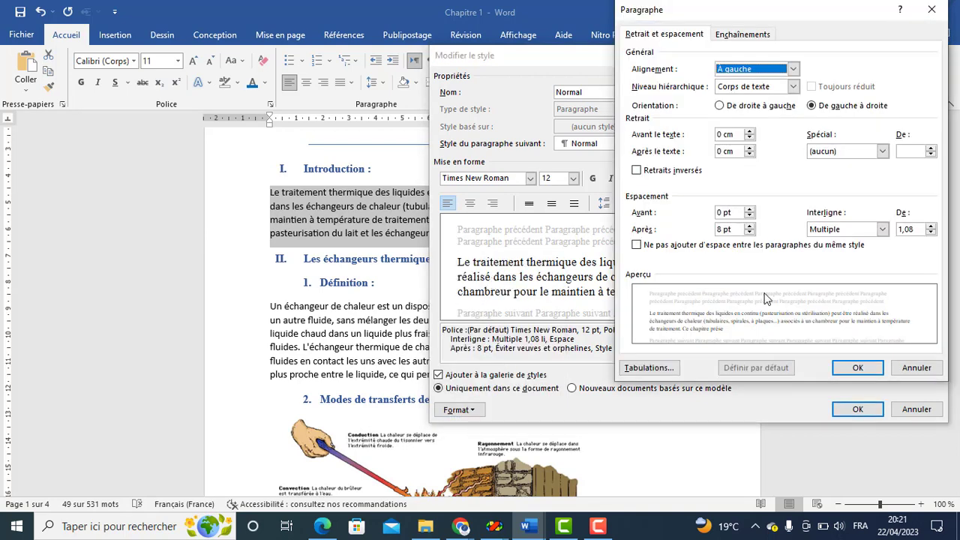
{"action": "left_click", "coordinate": [749, 226]}
{"action": "left_click", "coordinate": [750, 233]}
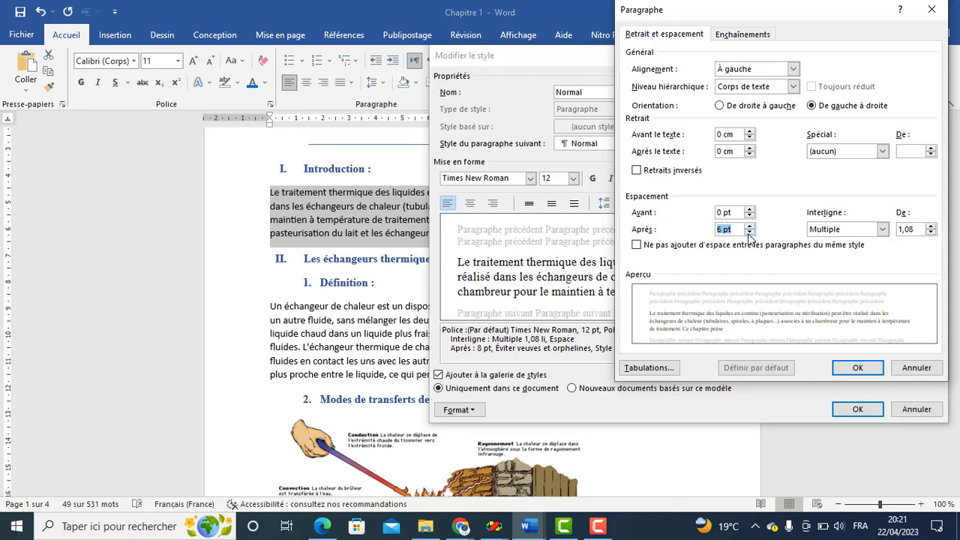
{"action": "left_click", "coordinate": [749, 233]}
{"action": "left_click", "coordinate": [828, 229]}
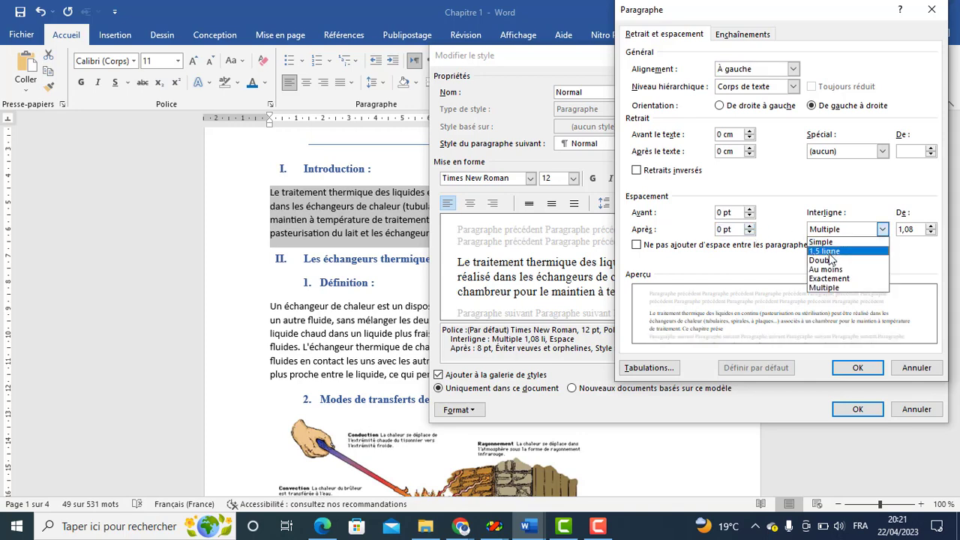
{"action": "left_click", "coordinate": [829, 251]}
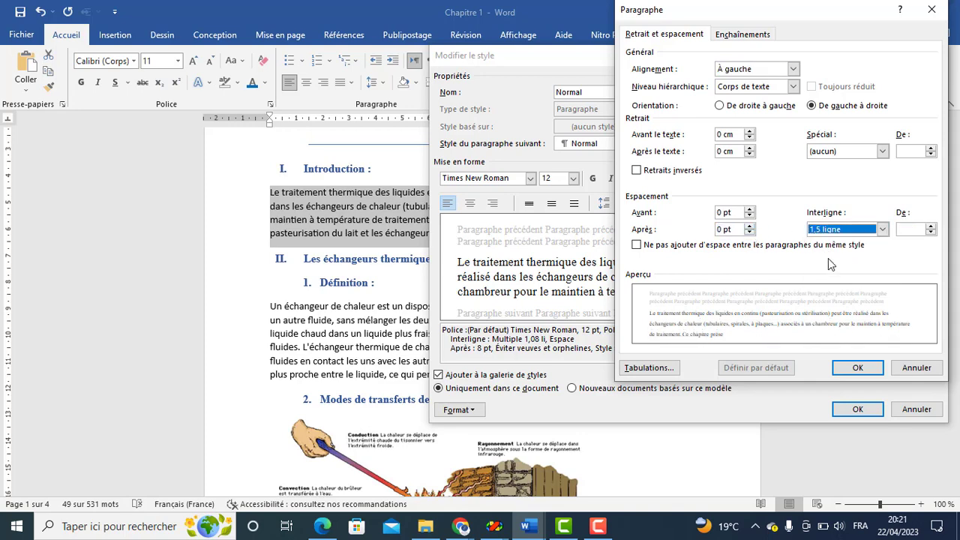
{"action": "left_click", "coordinate": [858, 369]}
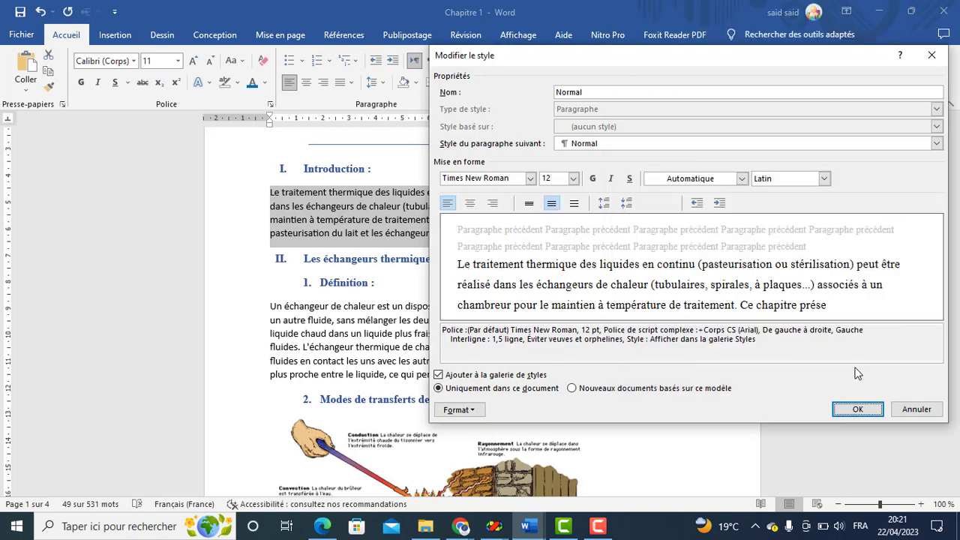
- Set the Normal style's spacing to 6 pt before and 6 pt after, and save the style
{"action": "left_click", "coordinate": [470, 411]}
{"action": "left_click", "coordinate": [486, 285]}
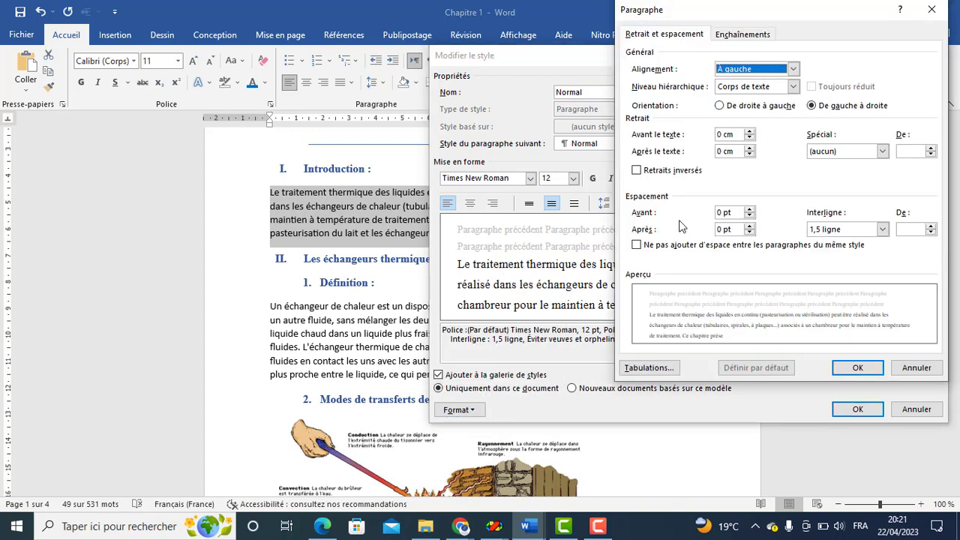
{"action": "left_click", "coordinate": [749, 211]}
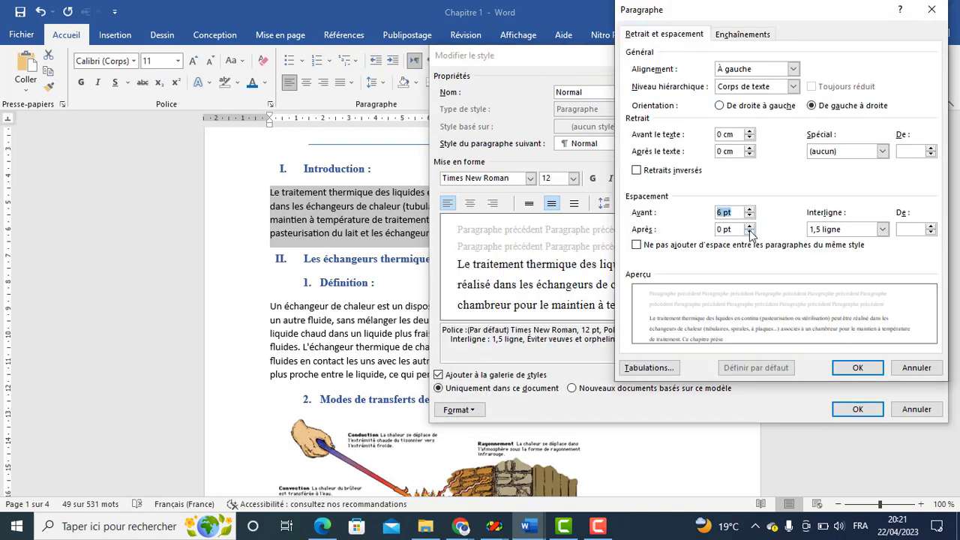
{"action": "left_click", "coordinate": [749, 226]}
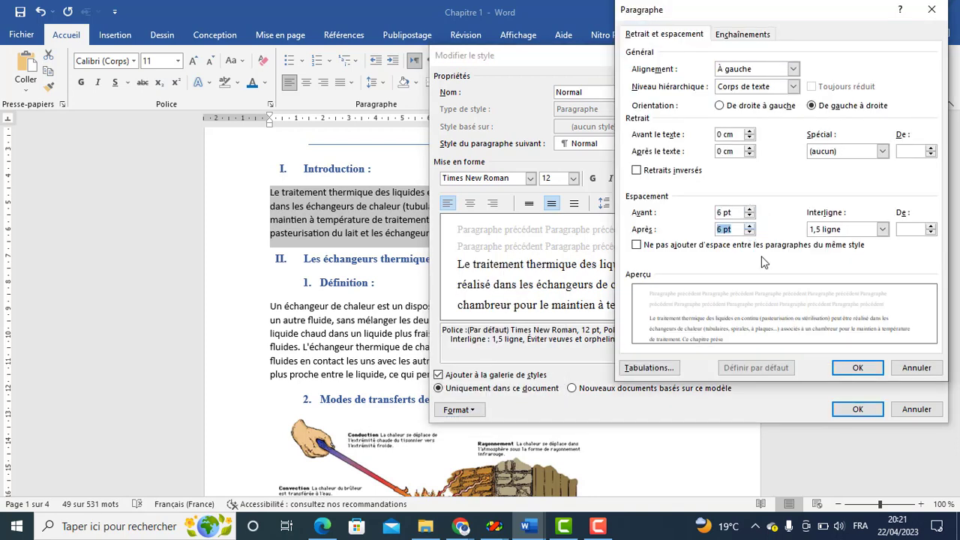
{"action": "left_click", "coordinate": [860, 368]}
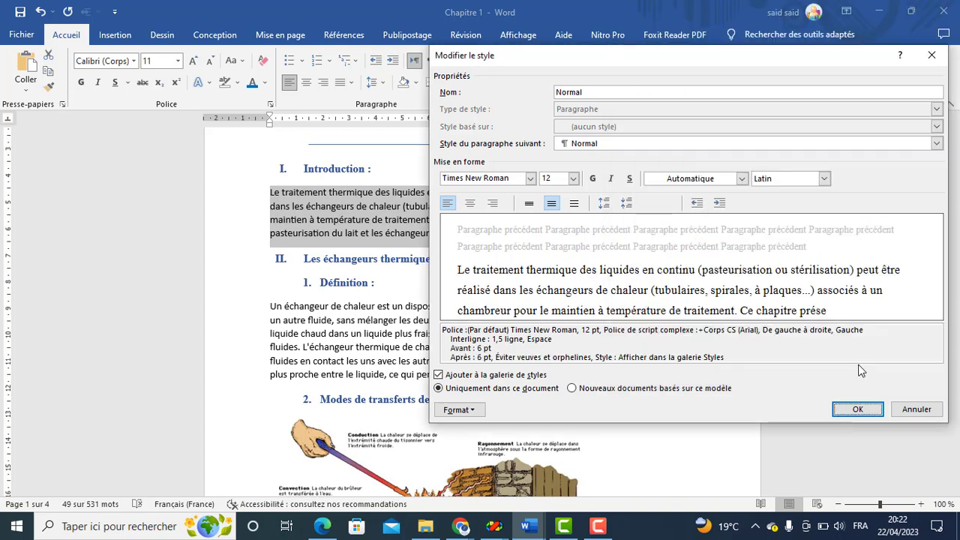
{"action": "left_click", "coordinate": [857, 409]}
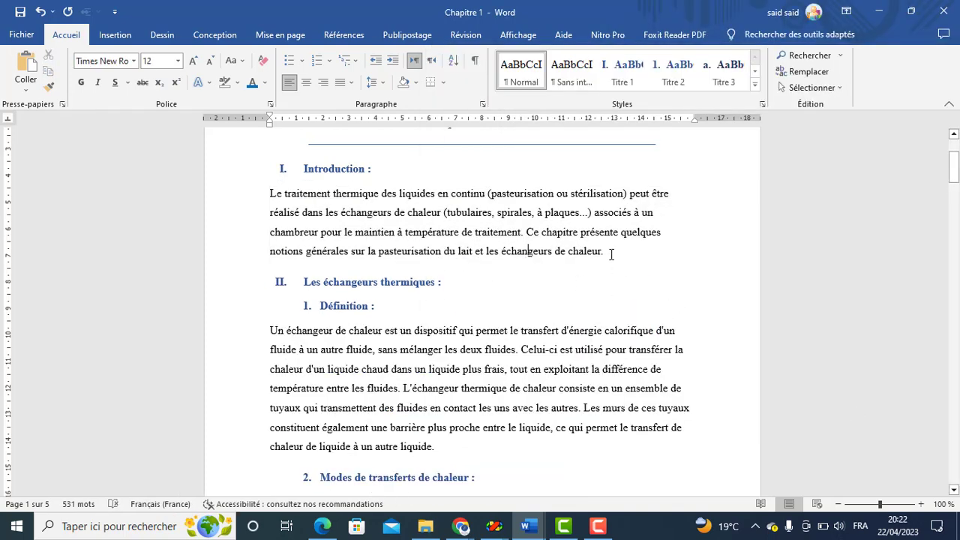
- Reduce the Normal style's paragraph spacing to 0 pt before and 0 pt after, and save the style
{"action": "left_click_drag", "start_coordinate": [611, 253], "coordinate": [270, 193]}
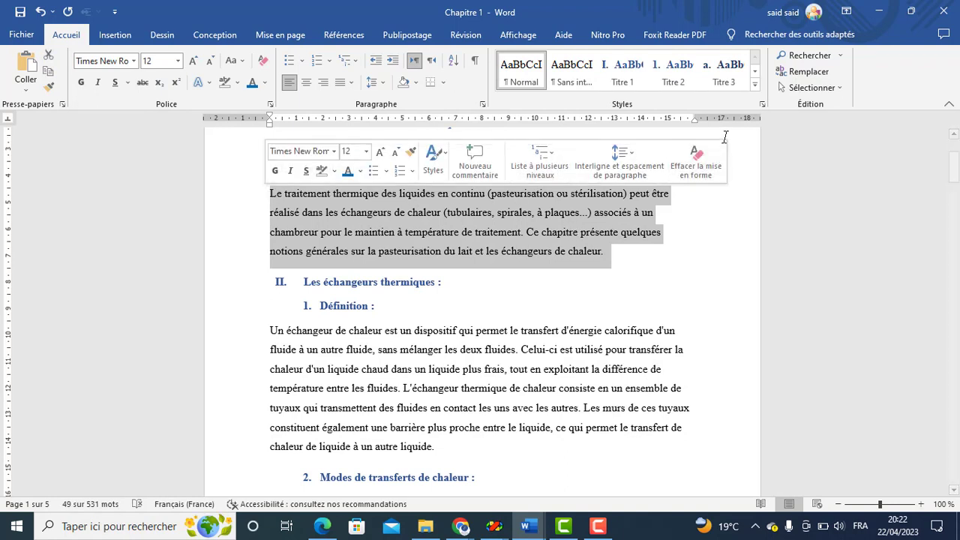
{"action": "right_click", "coordinate": [523, 68]}
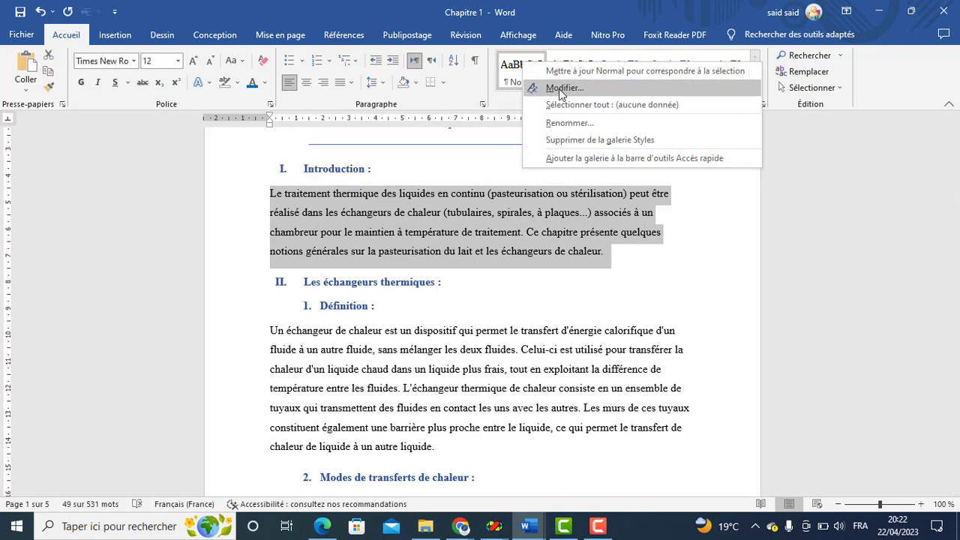
{"action": "left_click", "coordinate": [564, 88]}
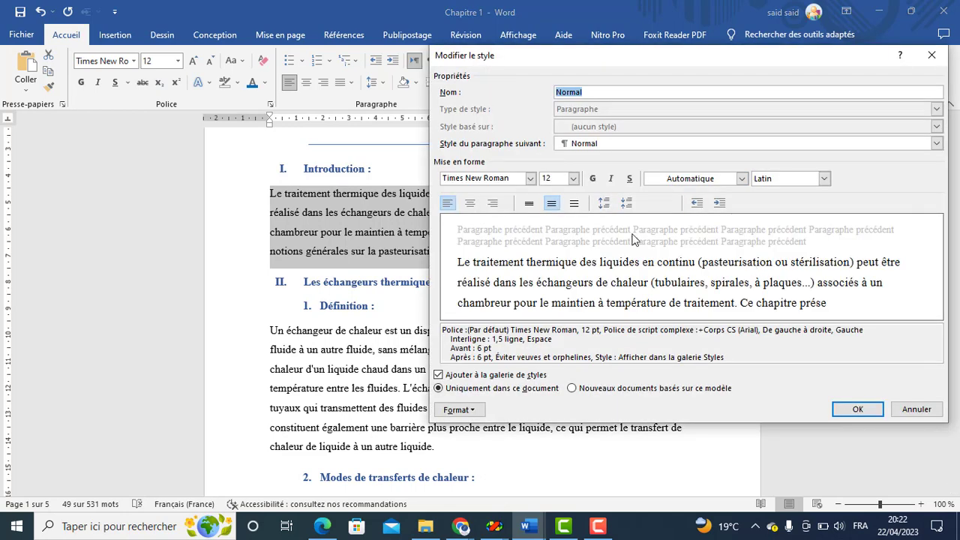
{"action": "left_click", "coordinate": [460, 410]}
{"action": "left_click", "coordinate": [482, 280]}
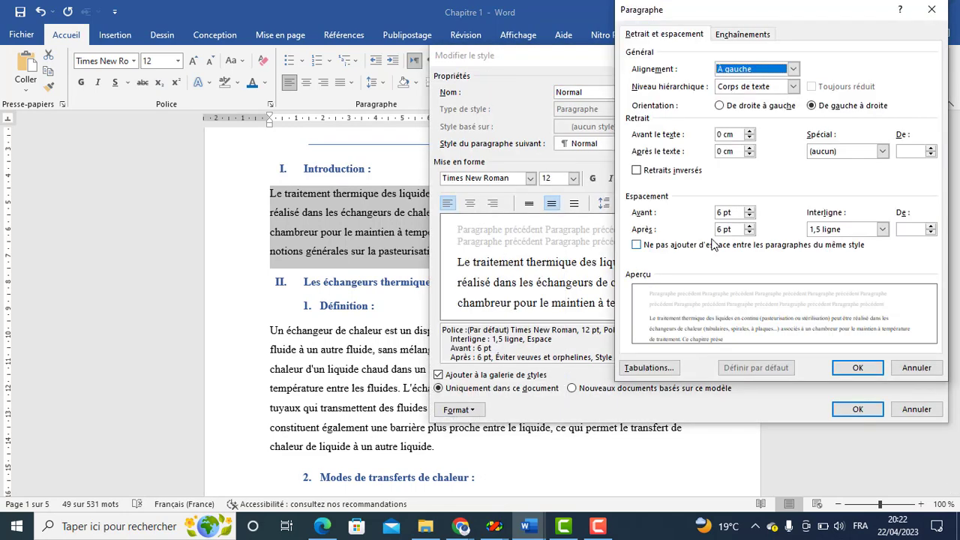
{"action": "left_click", "coordinate": [750, 217]}
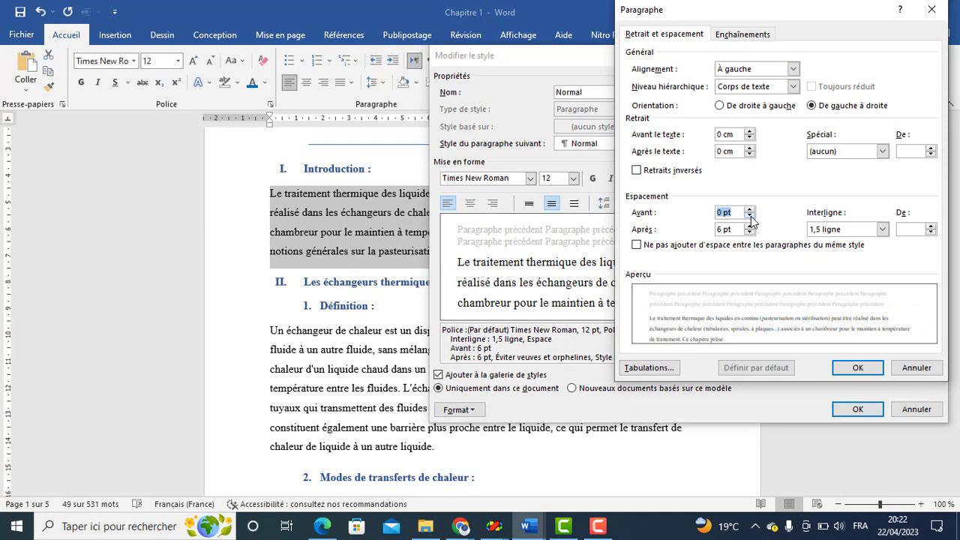
{"action": "left_click", "coordinate": [750, 233]}
{"action": "left_click", "coordinate": [857, 367]}
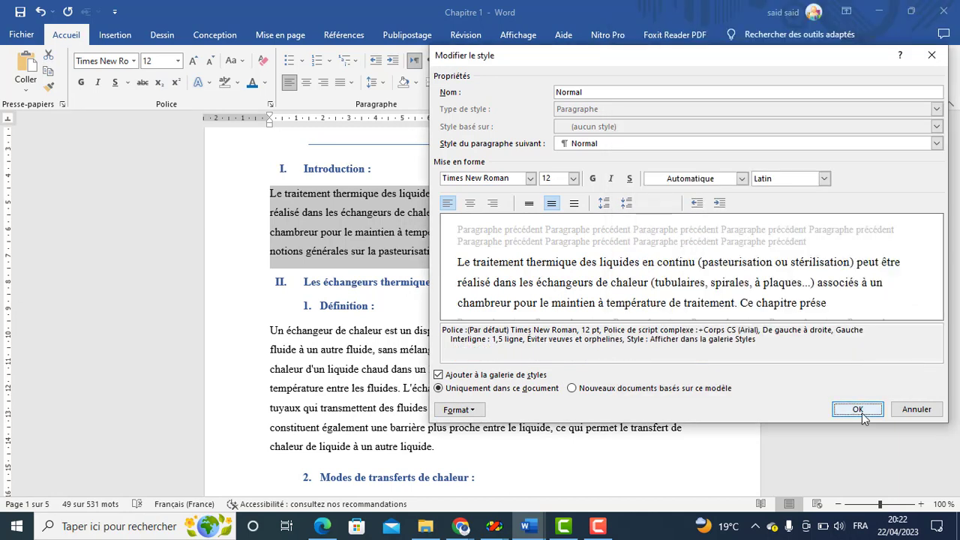
{"action": "left_click", "coordinate": [859, 409]}
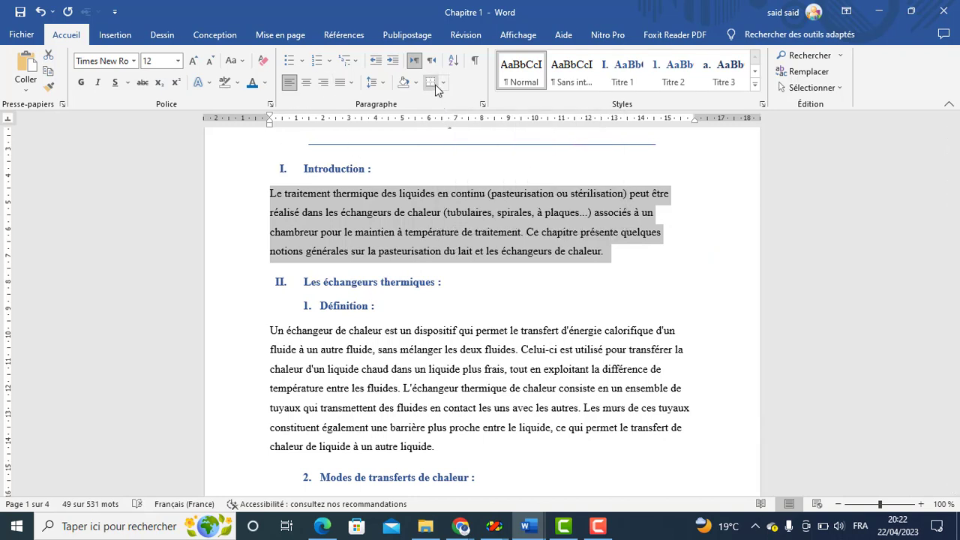
- Set the Normal style's paragraph spacing back to 6 pt before and 6 pt after, and save the style
{"action": "right_click", "coordinate": [522, 71]}
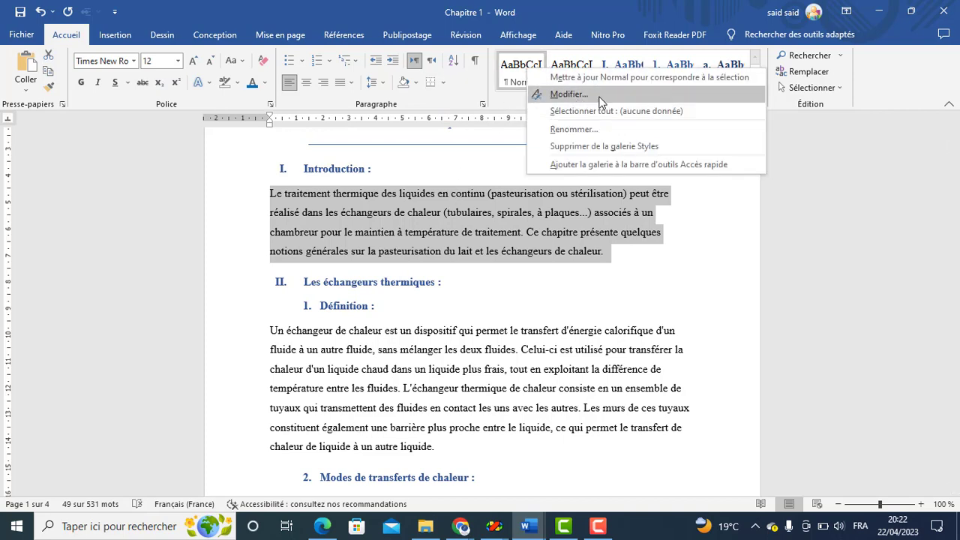
{"action": "left_click", "coordinate": [571, 92]}
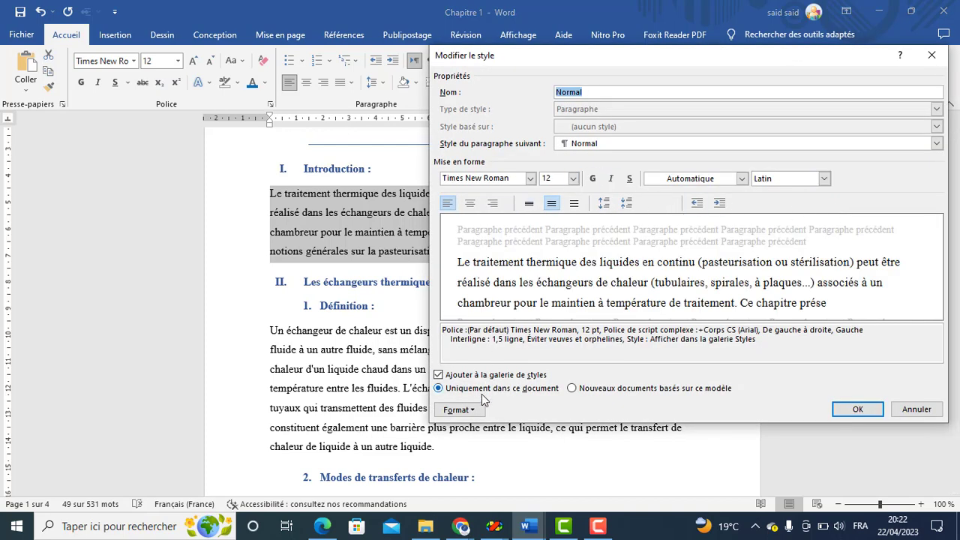
{"action": "left_click", "coordinate": [459, 410]}
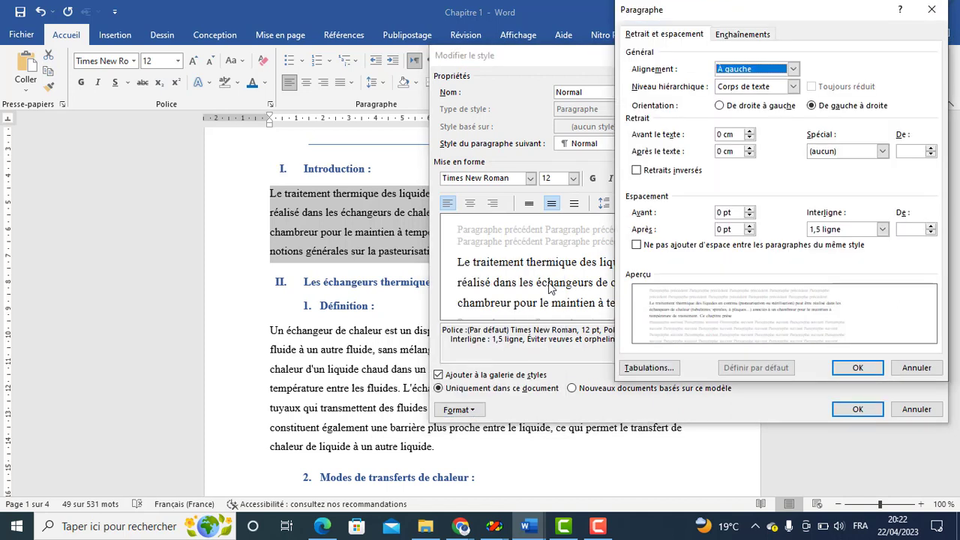
{"action": "left_click", "coordinate": [473, 281]}
{"action": "left_click", "coordinate": [750, 211]}
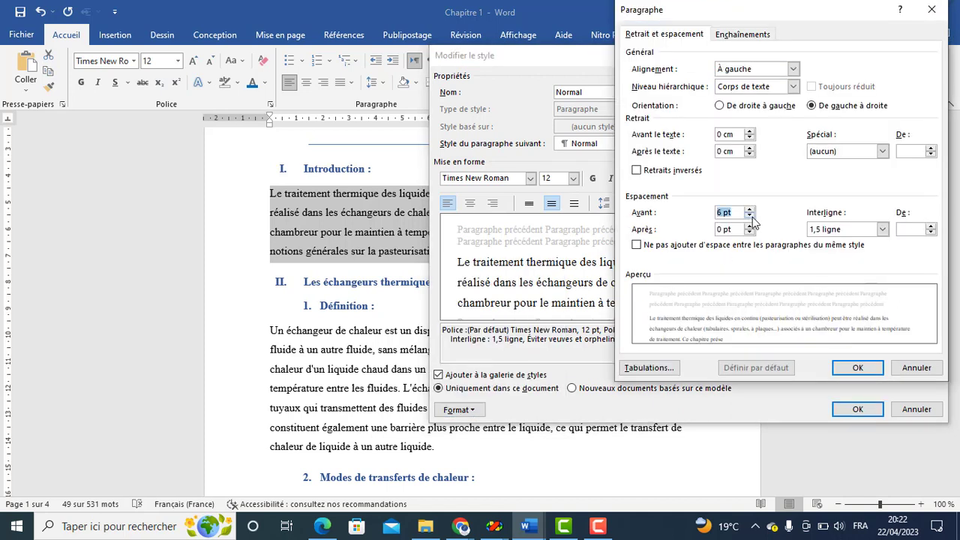
{"action": "left_click", "coordinate": [750, 225]}
{"action": "left_click", "coordinate": [857, 368]}
{"action": "left_click", "coordinate": [857, 409]}
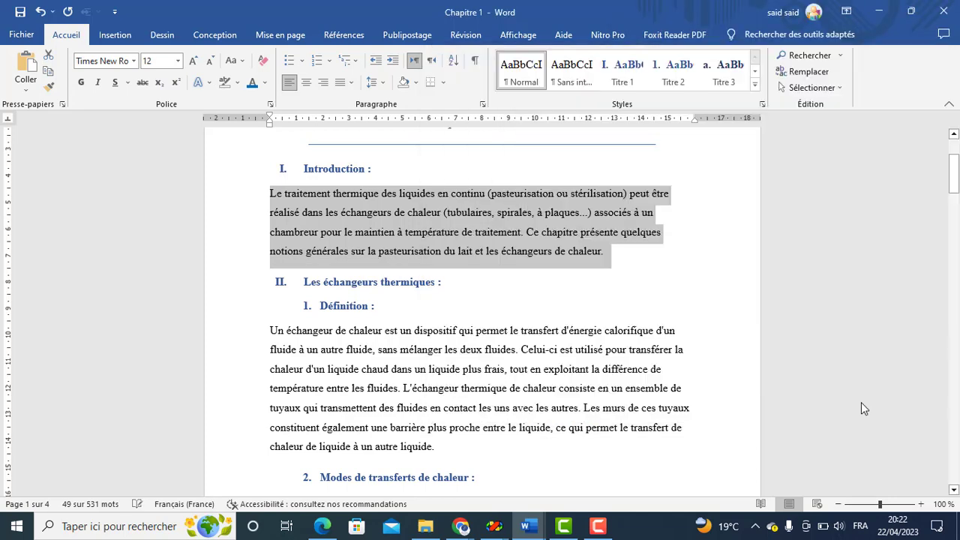
- Justify the selected paragraph under the Introduction heading
{"action": "left_click", "coordinate": [351, 83]}
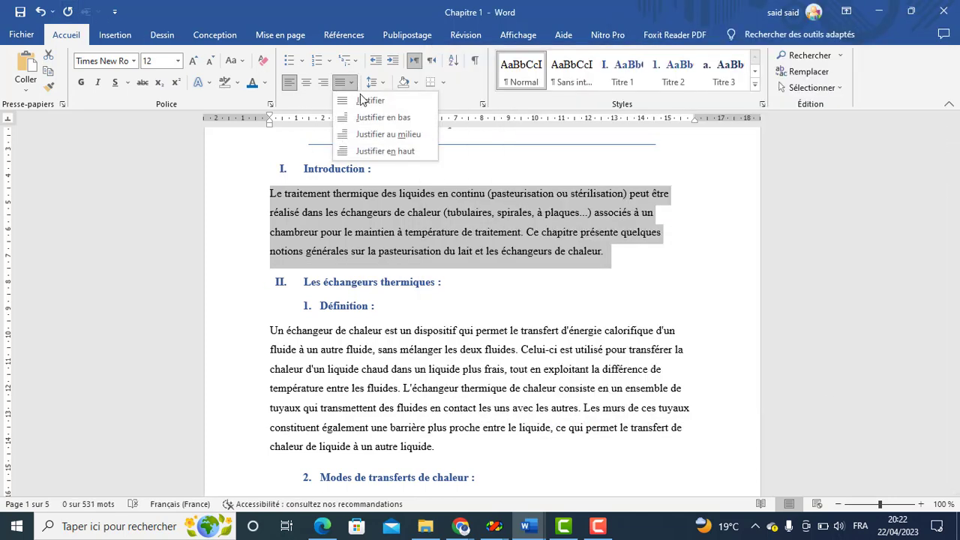
{"action": "left_click", "coordinate": [369, 98]}
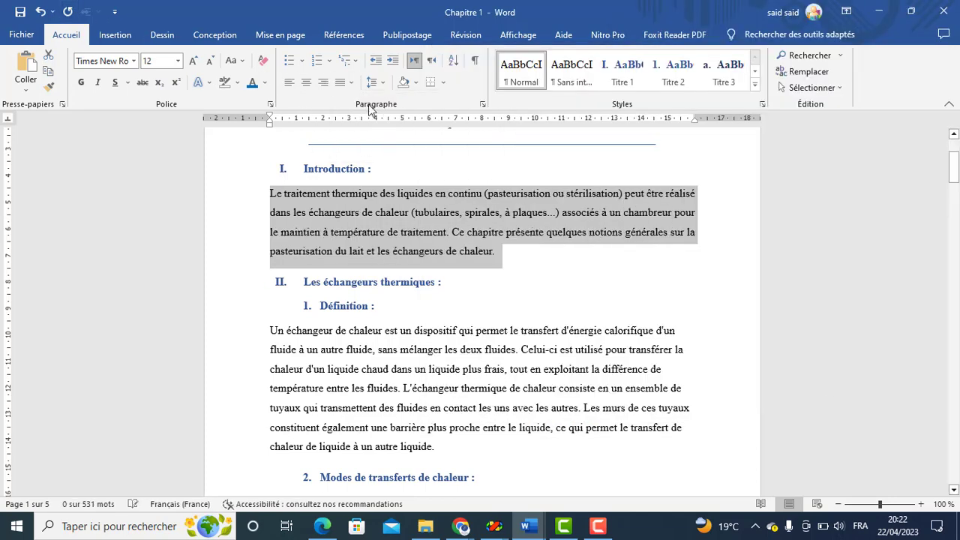
- Copy the Introduction paragraph's formatting onto the paragraph under Définition and the Conduction, Convection and Rayonnement paragraphs above the table
{"action": "left_click", "coordinate": [48, 91]}
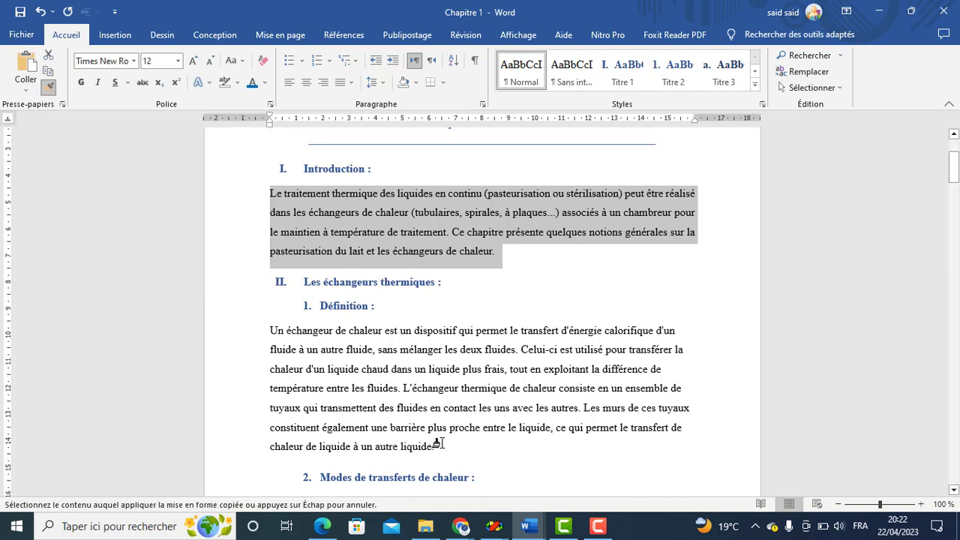
{"action": "mouse_move", "coordinate": [435, 447]}
{"action": "left_mouse_down"}
{"action": "mouse_move", "coordinate": [330, 423]}
{"action": "mouse_move", "coordinate": [272, 351]}
{"action": "left_mouse_up"}
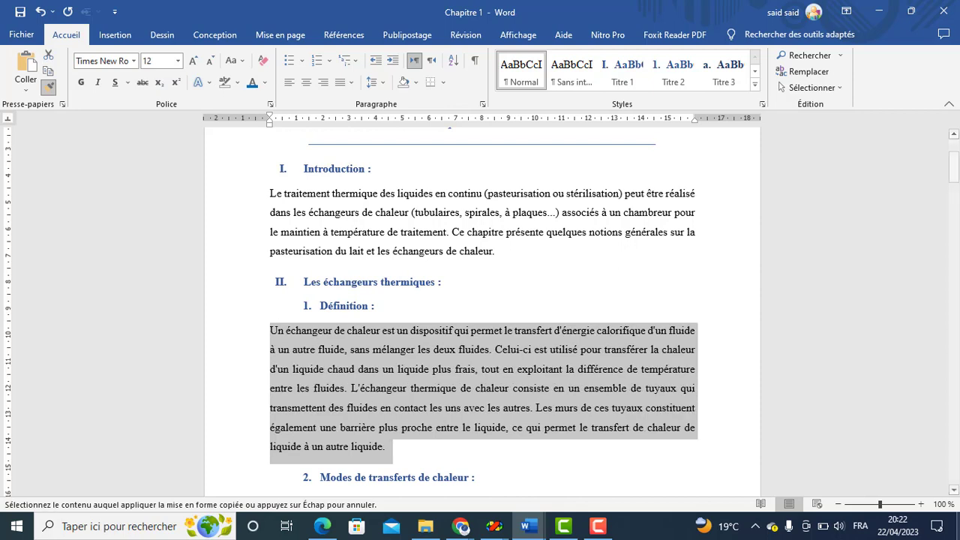
{"action": "left_click", "coordinate": [958, 471]}
{"action": "left_click", "coordinate": [958, 471]}
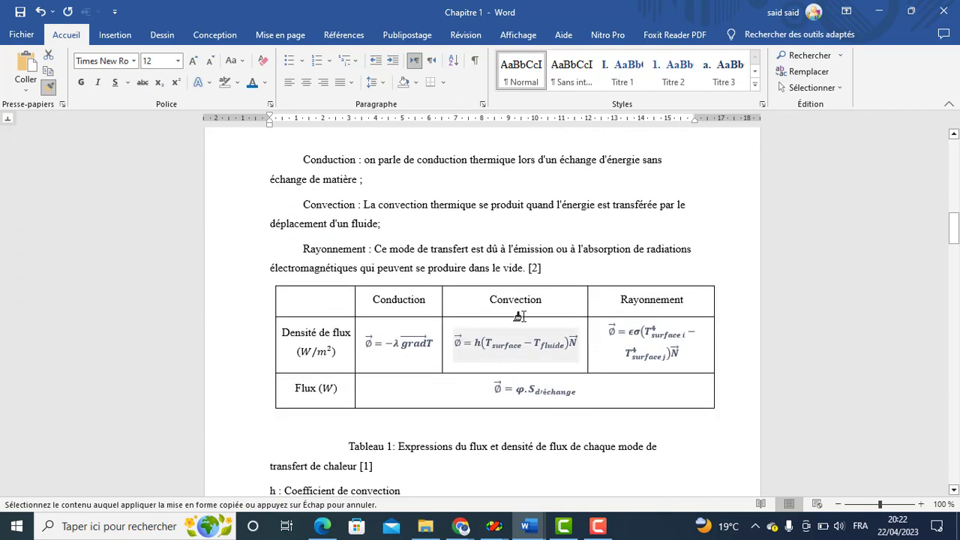
{"action": "left_click_drag", "start_coordinate": [546, 268], "coordinate": [281, 148]}
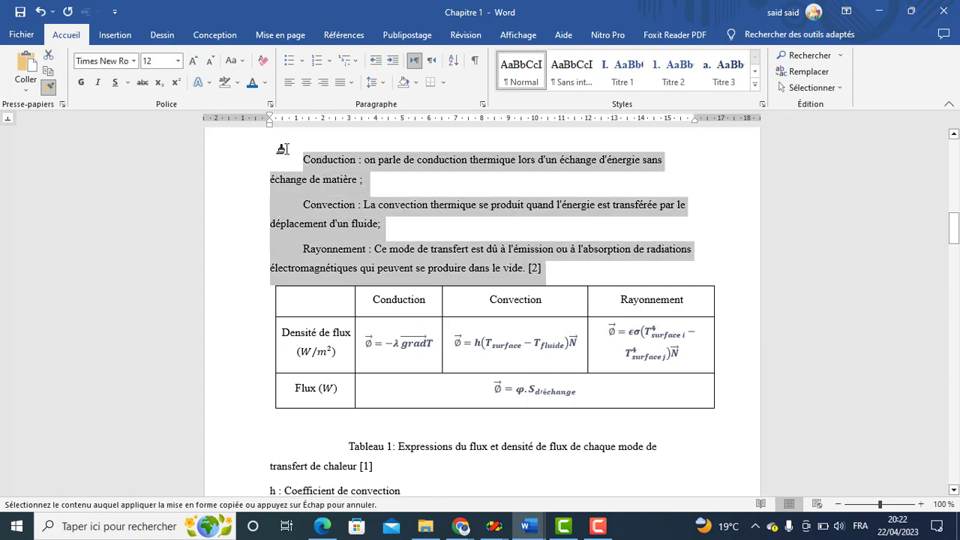
- Apply the copied formatting to the symbol definitions below Tableau 1 and to the paragraph under Les échangeurs tubulaires
{"action": "left_click", "coordinate": [957, 470]}
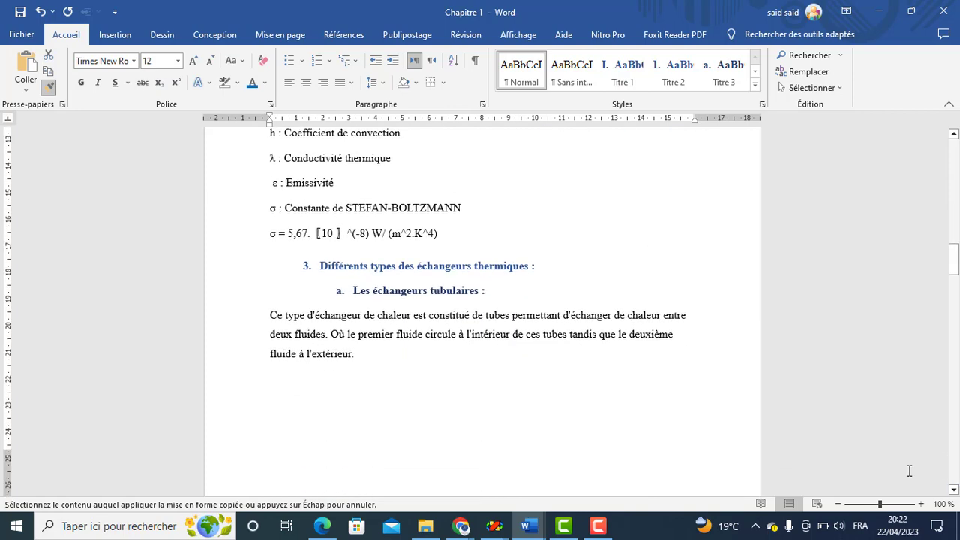
{"action": "mouse_move", "coordinate": [439, 234]}
{"action": "left_mouse_down"}
{"action": "mouse_move", "coordinate": [281, 159]}
{"action": "mouse_move", "coordinate": [270, 119]}
{"action": "mouse_move", "coordinate": [258, 200]}
{"action": "left_mouse_up"}
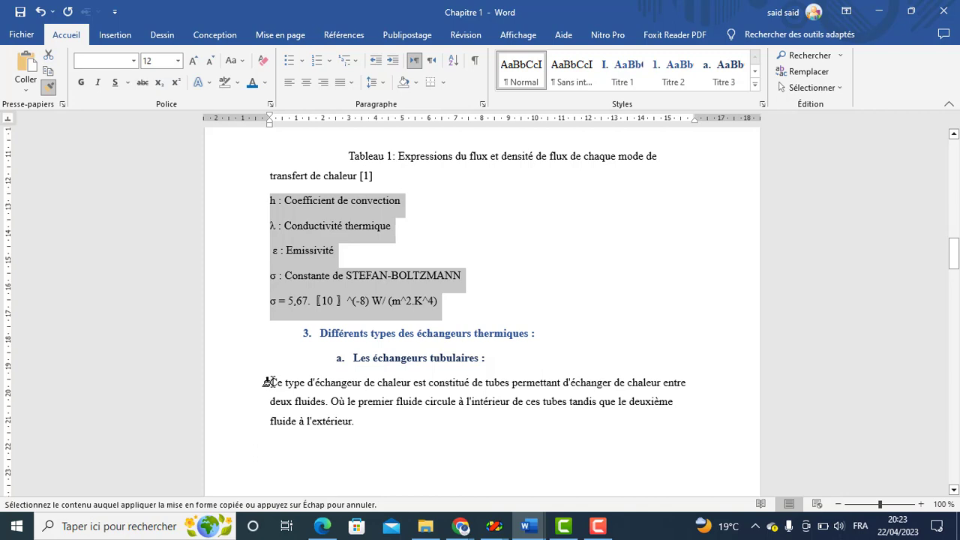
{"action": "mouse_move", "coordinate": [270, 382]}
{"action": "left_mouse_down"}
{"action": "mouse_move", "coordinate": [307, 385]}
{"action": "mouse_move", "coordinate": [351, 405]}
{"action": "mouse_move", "coordinate": [363, 424]}
{"action": "left_mouse_up"}
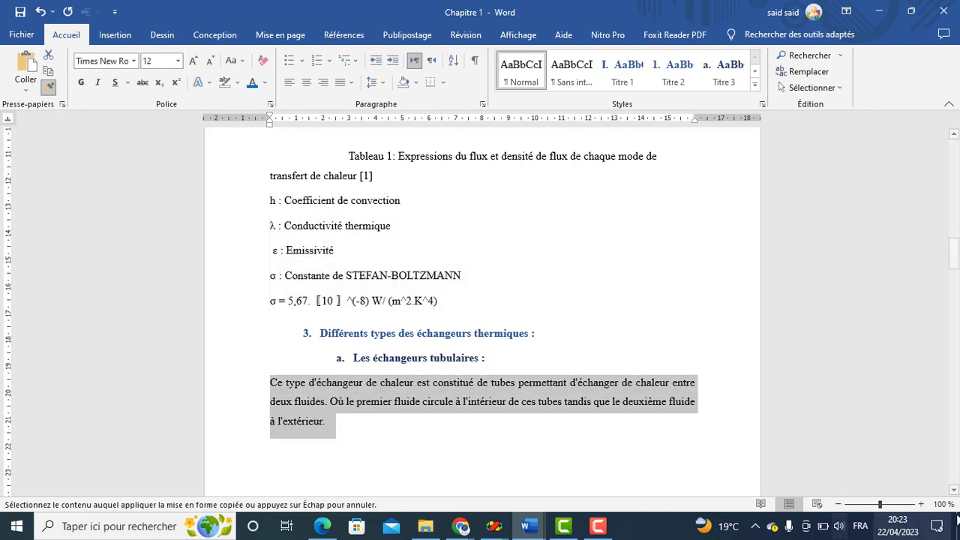
- Apply the copied formatting to the "Il peut être distingué entre" lines and the paragraph under Définition du système de pasteurisation
{"action": "left_click_drag", "start_coordinate": [954, 491], "coordinate": [953, 491]}
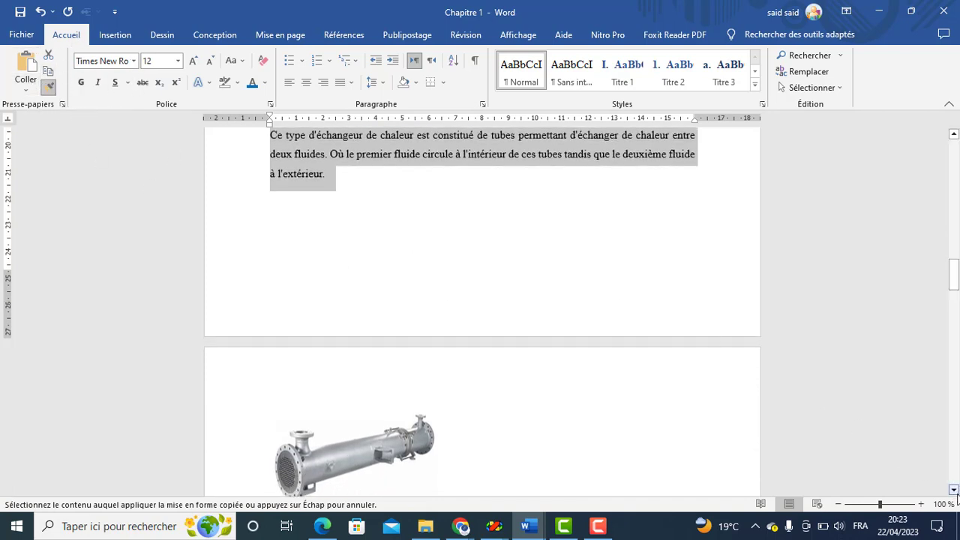
{"action": "left_click_drag", "start_coordinate": [954, 489], "coordinate": [956, 495]}
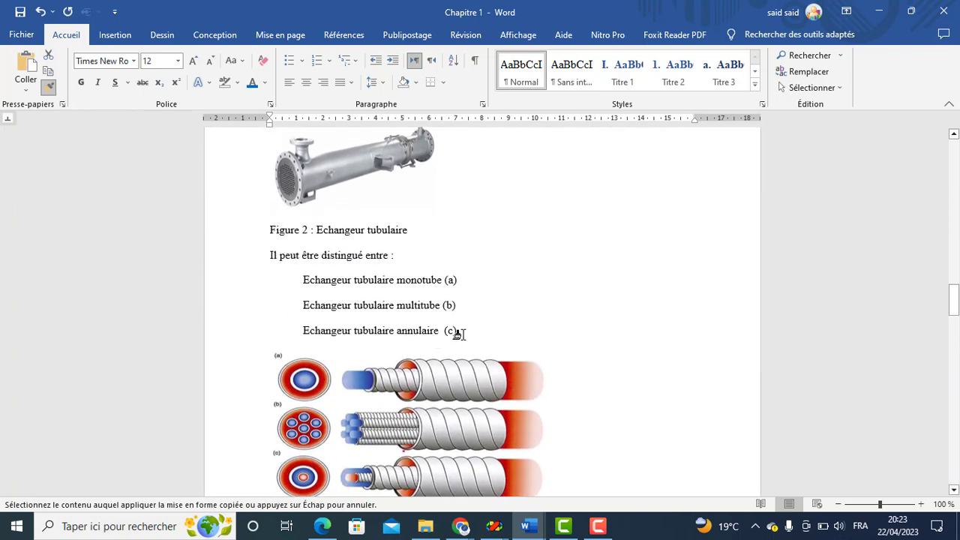
{"action": "left_click_drag", "start_coordinate": [456, 332], "coordinate": [265, 257]}
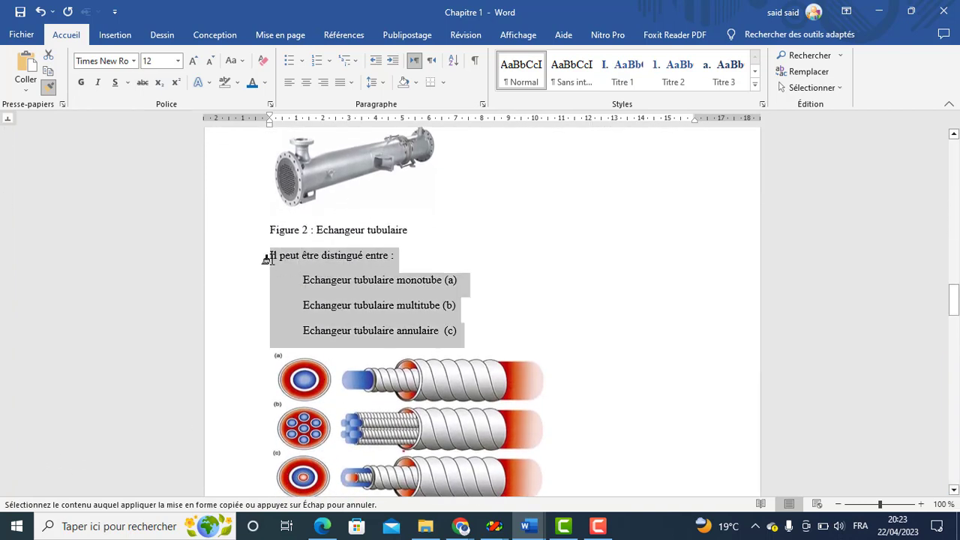
{"action": "left_click", "coordinate": [954, 447]}
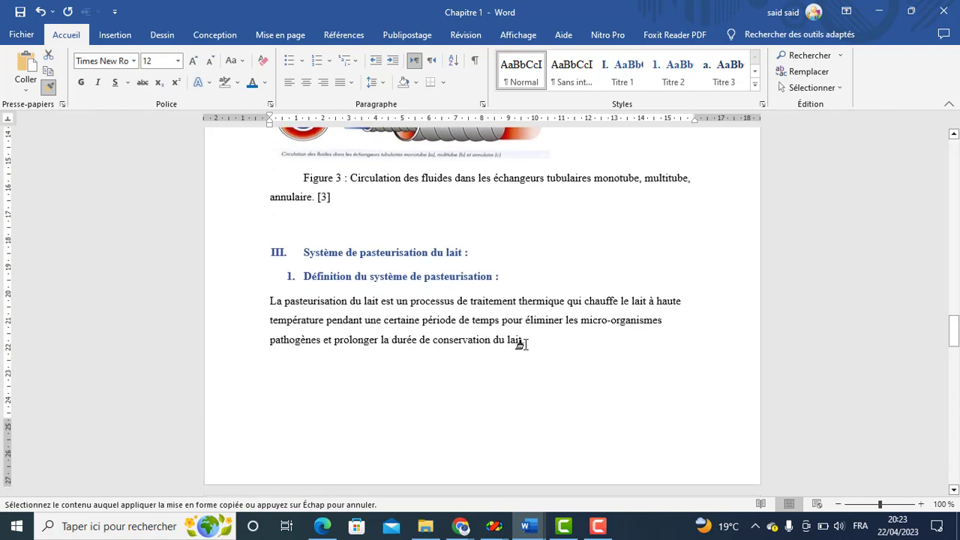
{"action": "left_click_drag", "start_coordinate": [521, 343], "coordinate": [242, 304]}
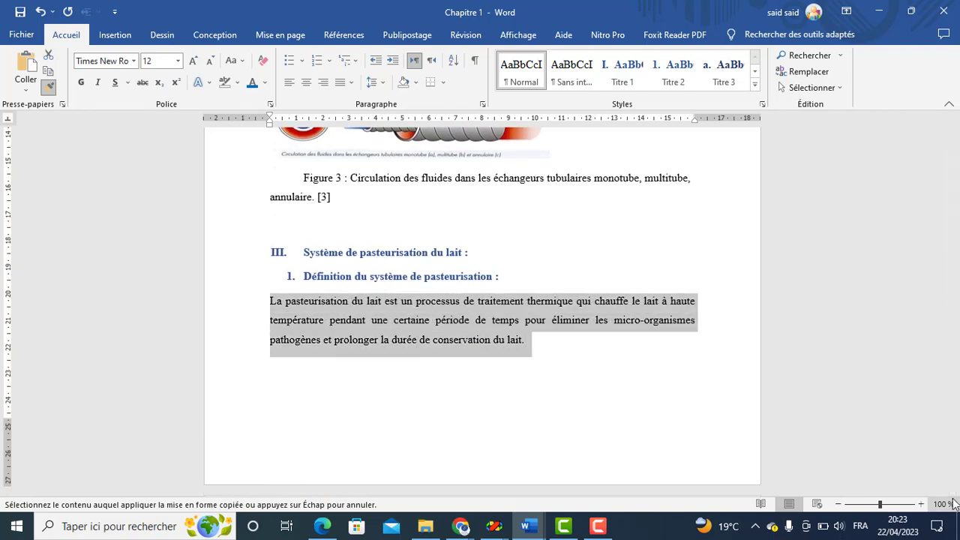
- Apply the copied formatting to the "Le schéma ci-dessous" sentence above the Figure 9 diagram, and turn off format copying
{"action": "left_click", "coordinate": [958, 455]}
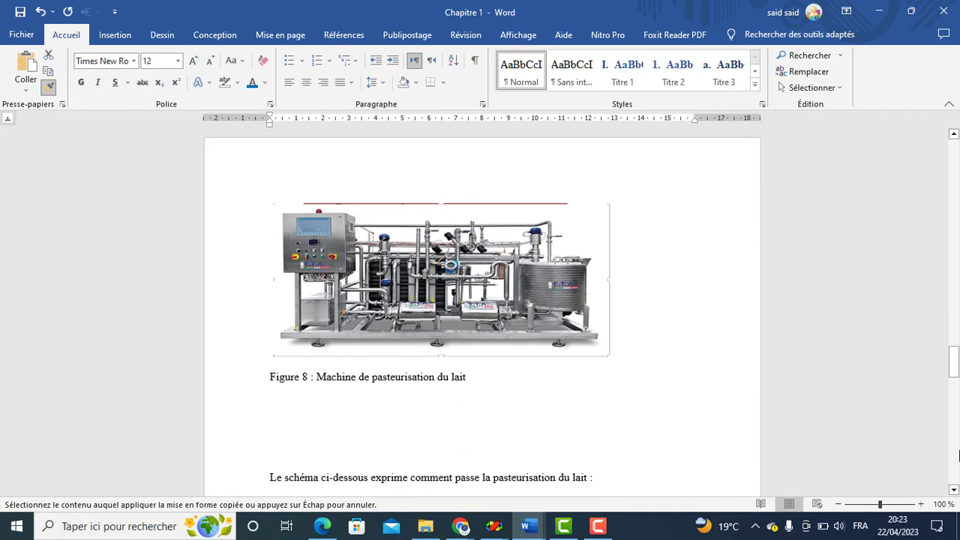
{"action": "left_click", "coordinate": [954, 455]}
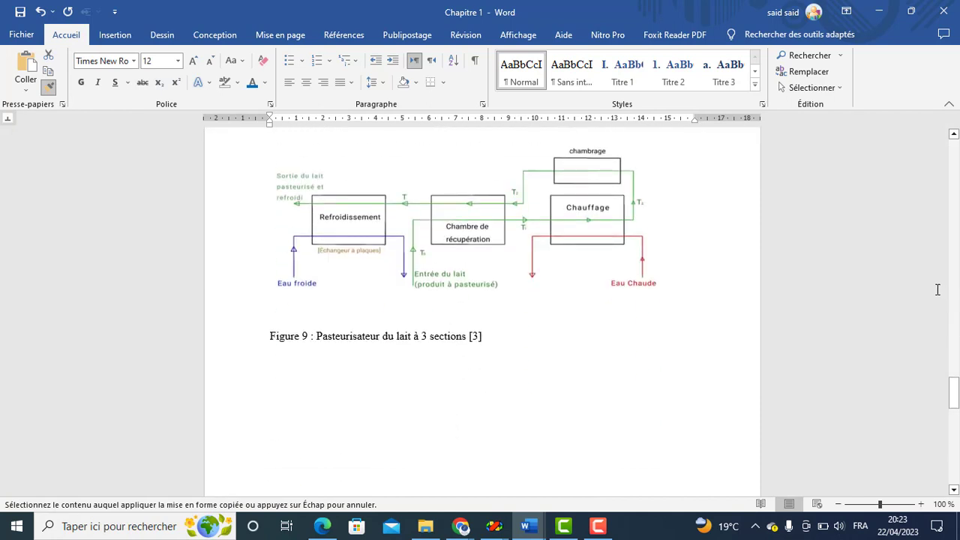
{"action": "left_click", "coordinate": [954, 135]}
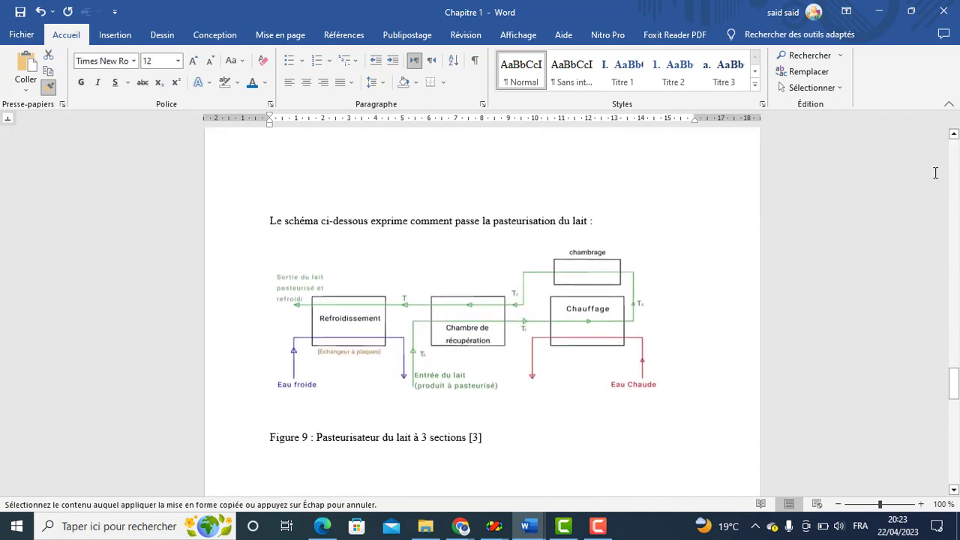
{"action": "mouse_move", "coordinate": [602, 214]}
{"action": "left_mouse_down"}
{"action": "mouse_move", "coordinate": [296, 208]}
{"action": "mouse_move", "coordinate": [258, 222]}
{"action": "left_mouse_up"}
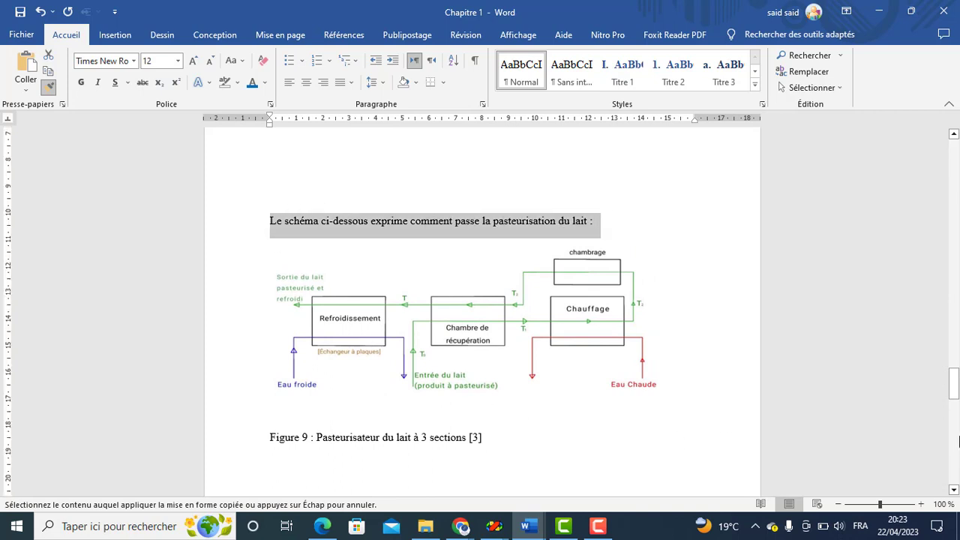
{"action": "scroll", "coordinate": [956, 461], "scroll_direction": "down", "scroll_amount": 3}
{"action": "scroll", "coordinate": [956, 461], "scroll_direction": "down", "scroll_amount": 10}
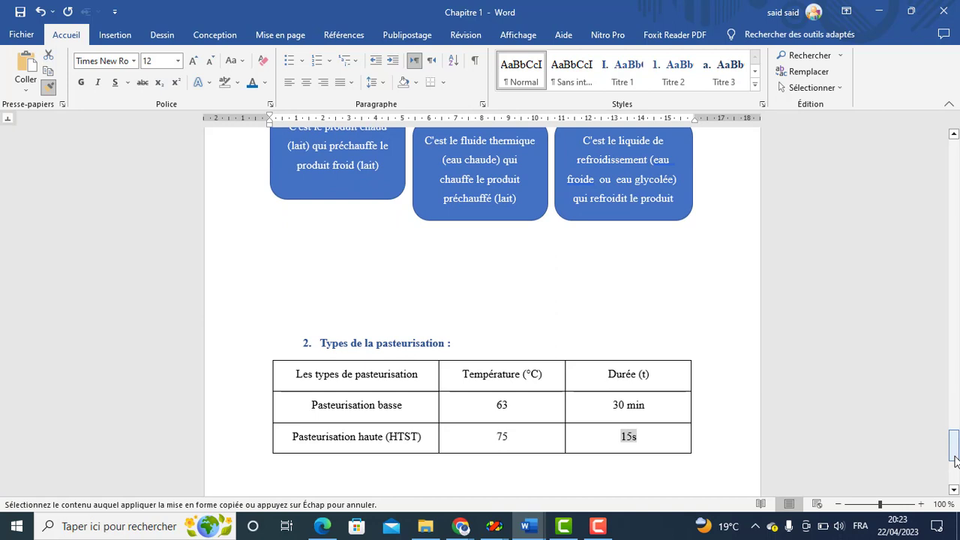
{"action": "left_click_drag", "start_coordinate": [956, 461], "coordinate": [956, 489]}
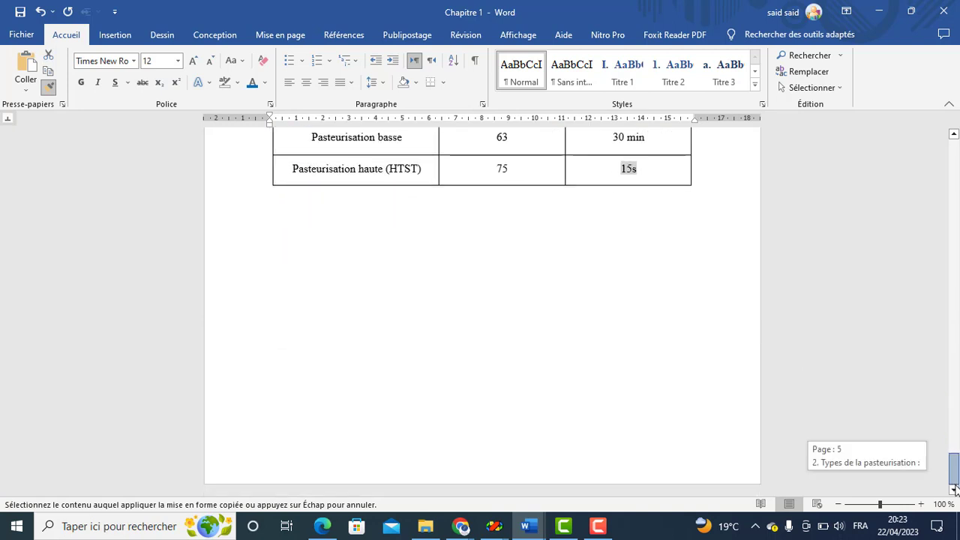
{"action": "left_click", "coordinate": [48, 88]}
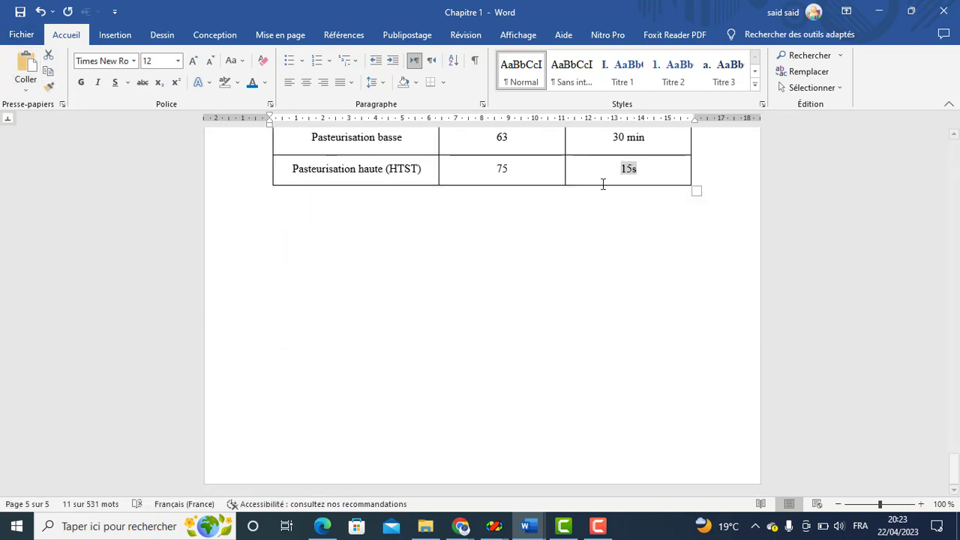
- Centre the picture under the Modes de transferts de chaleur heading
{"action": "left_click_drag", "start_coordinate": [954, 462], "coordinate": [946, 156]}
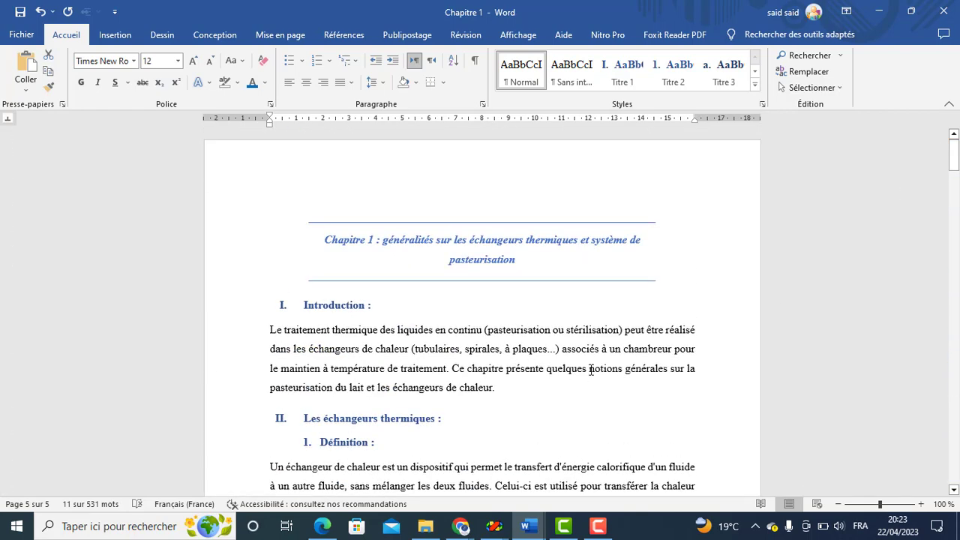
{"action": "left_click", "coordinate": [674, 309]}
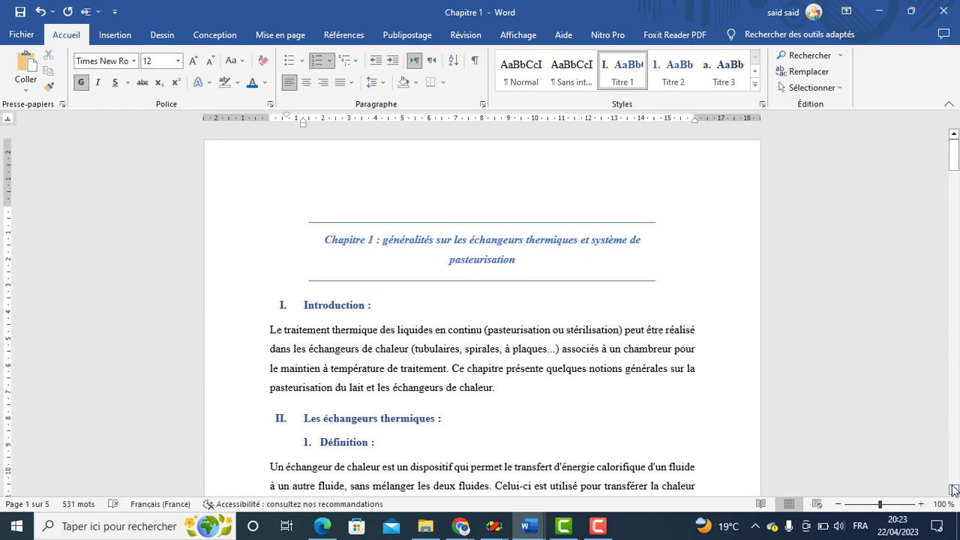
{"action": "left_click_drag", "start_coordinate": [954, 490], "coordinate": [954, 490]}
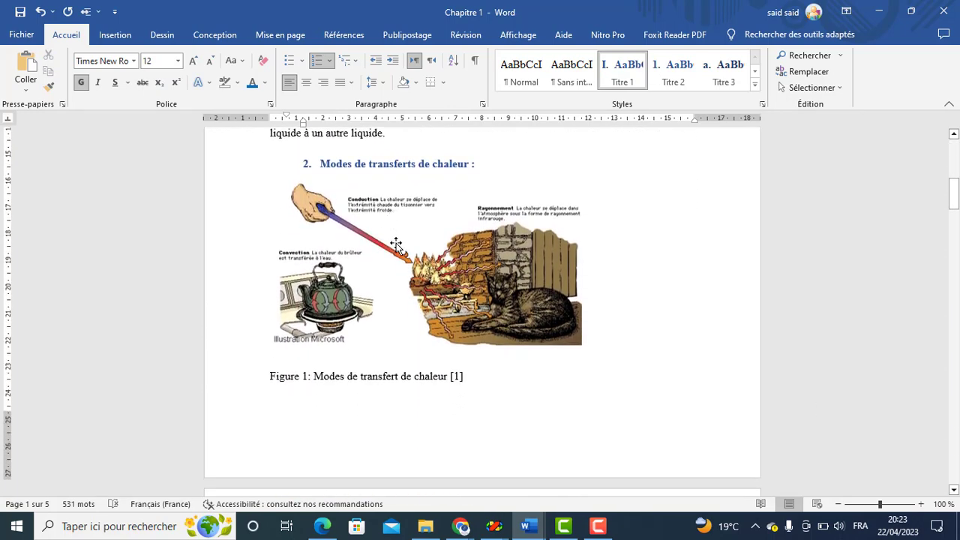
{"action": "left_click", "coordinate": [396, 245]}
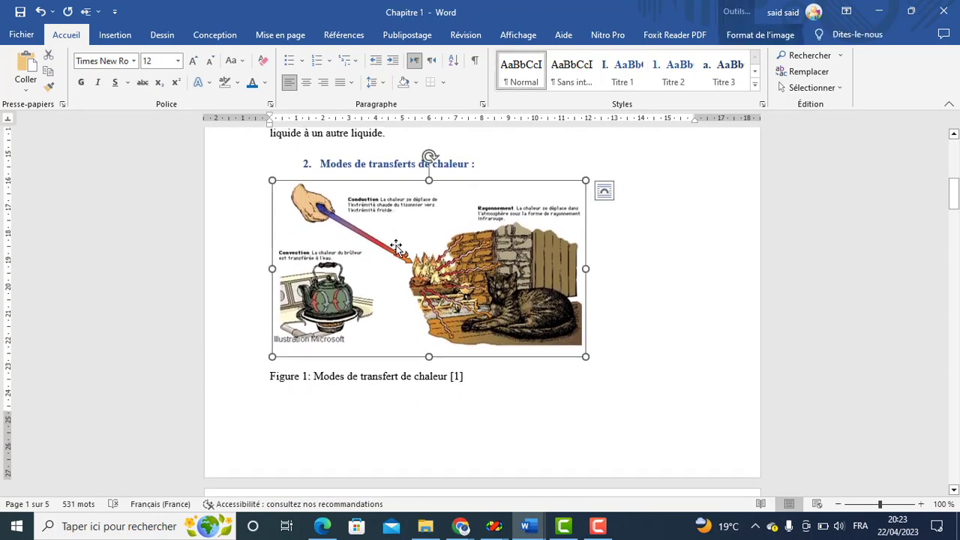
{"action": "left_click", "coordinate": [306, 82]}
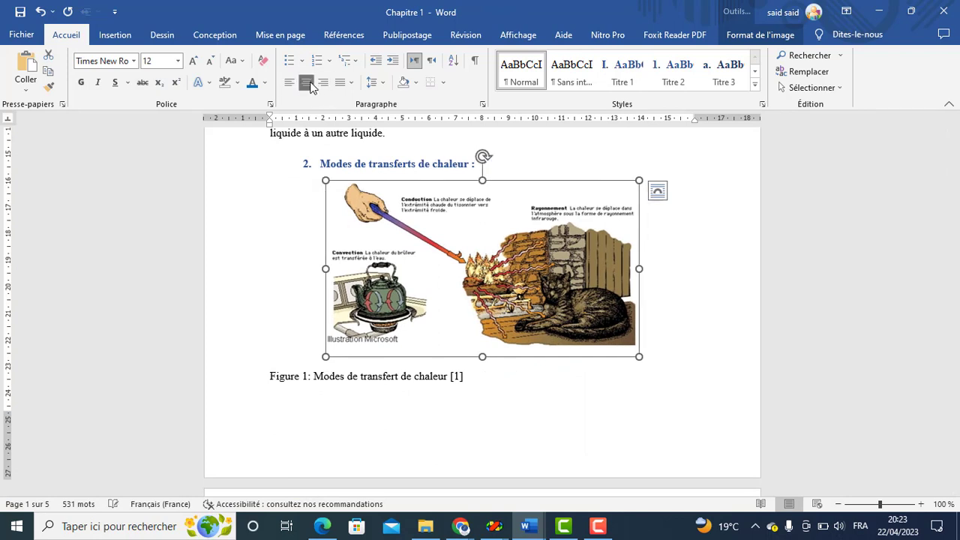
- Cut the caption text "Modes de transfert de chaleur [1]" that follows "Figure 1:" below the picture
{"action": "left_click", "coordinate": [482, 384]}
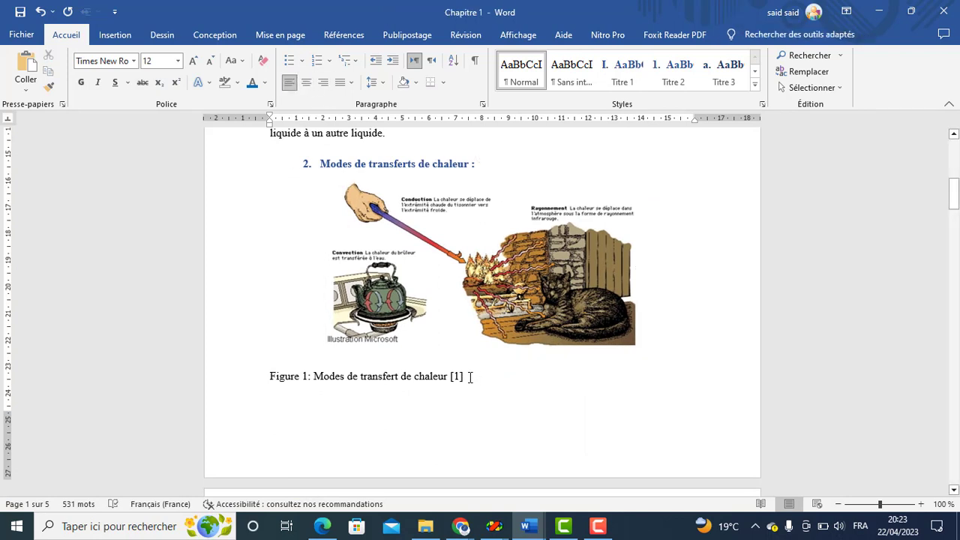
{"action": "left_click_drag", "start_coordinate": [470, 378], "coordinate": [332, 383]}
{"action": "key", "text": "ctrl+c"}
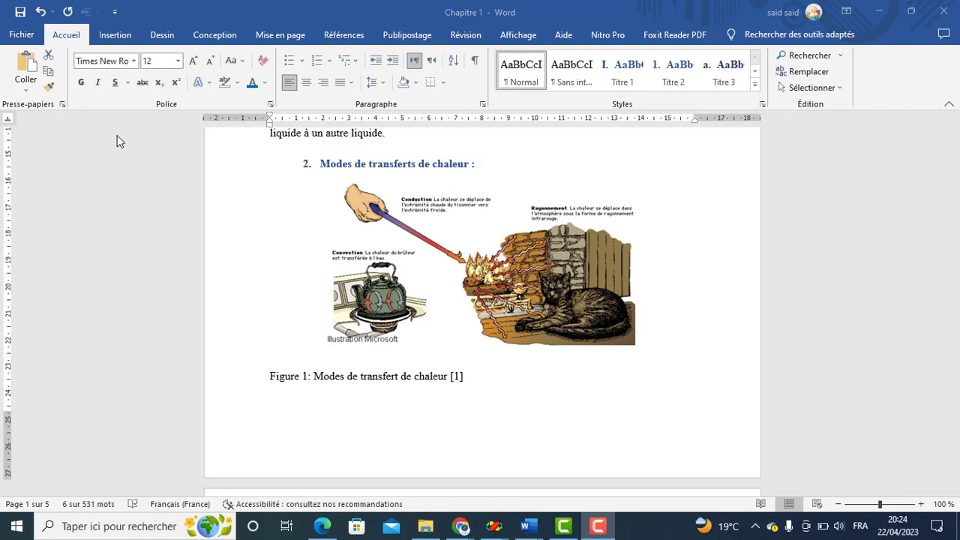
{"action": "left_click", "coordinate": [439, 371]}
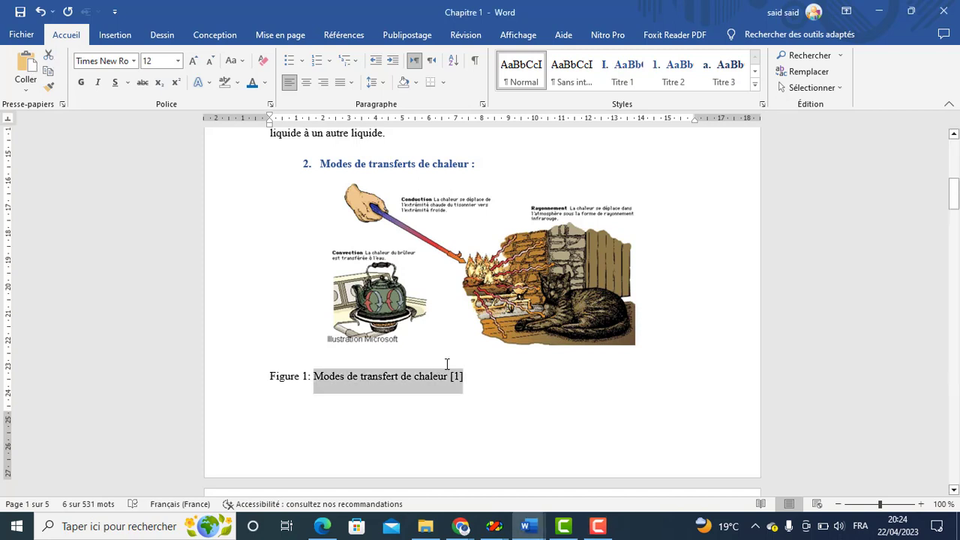
{"action": "left_click", "coordinate": [48, 58]}
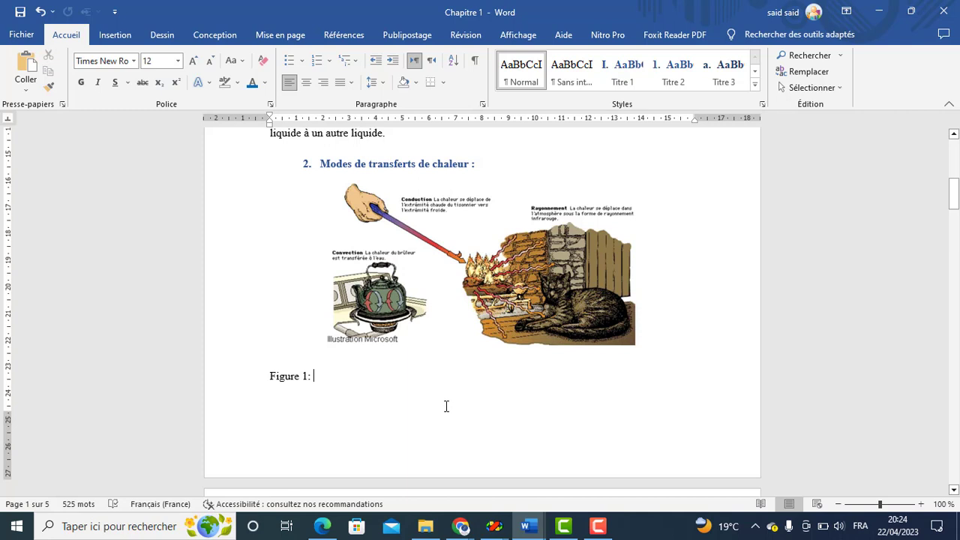
- Delete the remaining "Figure 1:" label and add an empty centred line below the picture
{"action": "key", "text": "BackSpace"}
{"action": "key", "text": "BackSpace"}
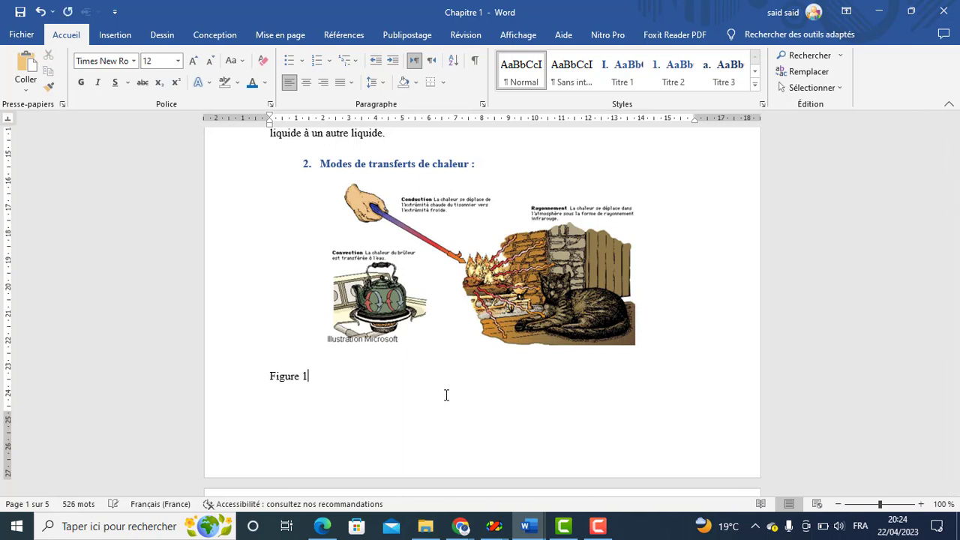
{"action": "key", "text": "BackSpace"}
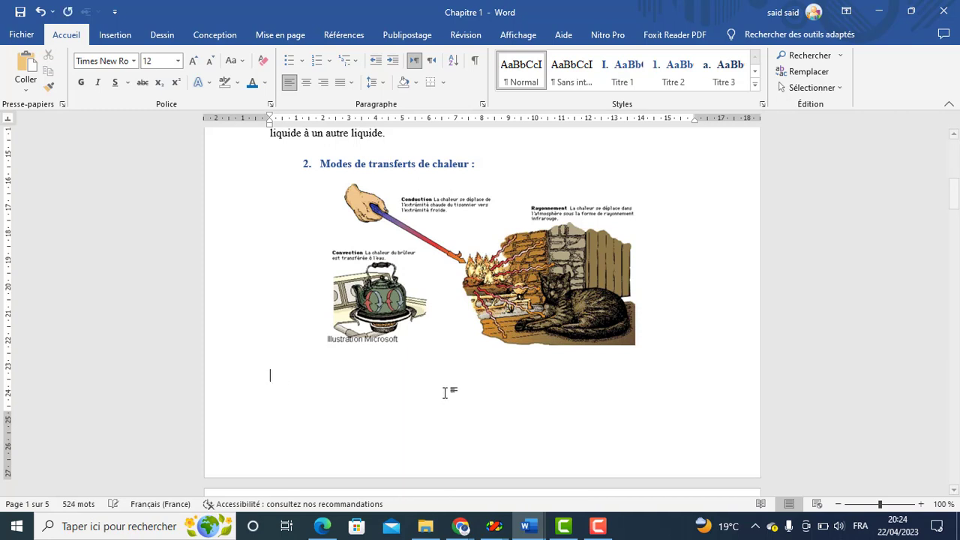
{"action": "key", "text": "BackSpace"}
{"action": "key", "text": "Return"}
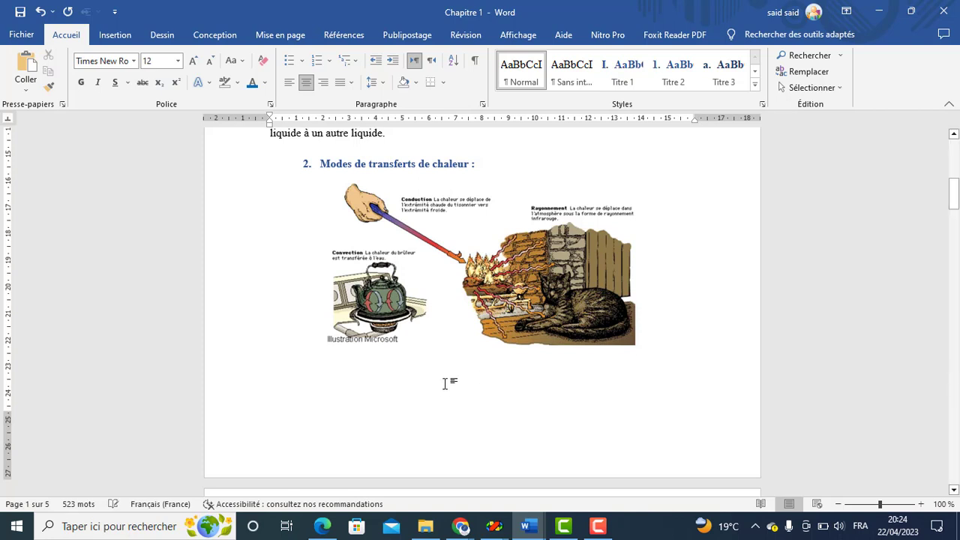
- Insert an automatic Figure-label caption reading "Figure 1 : Modes de transfert de chaleur [1]" below the heat transfer modes picture, using the cut text
{"action": "left_click", "coordinate": [279, 12]}
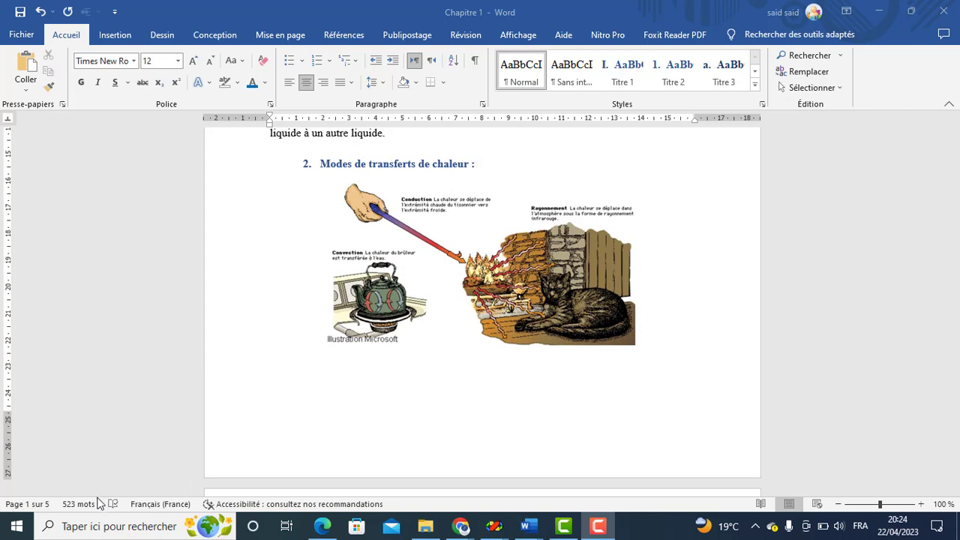
{"action": "left_click", "coordinate": [343, 39]}
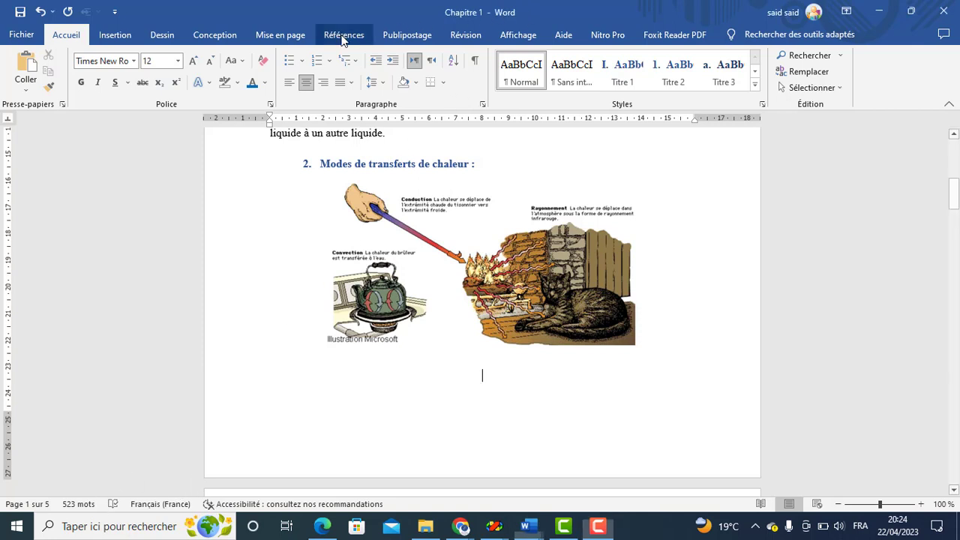
{"action": "left_click", "coordinate": [332, 38]}
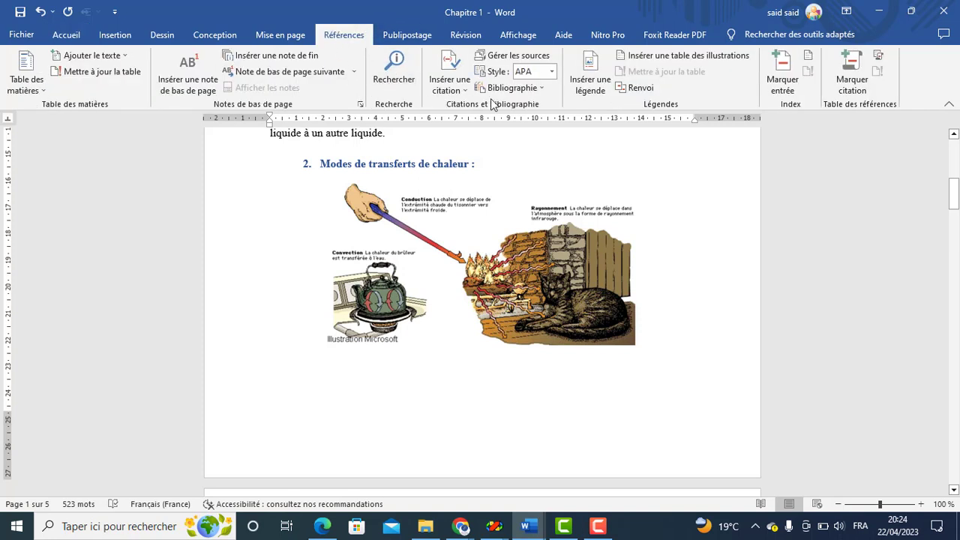
{"action": "left_click", "coordinate": [592, 90]}
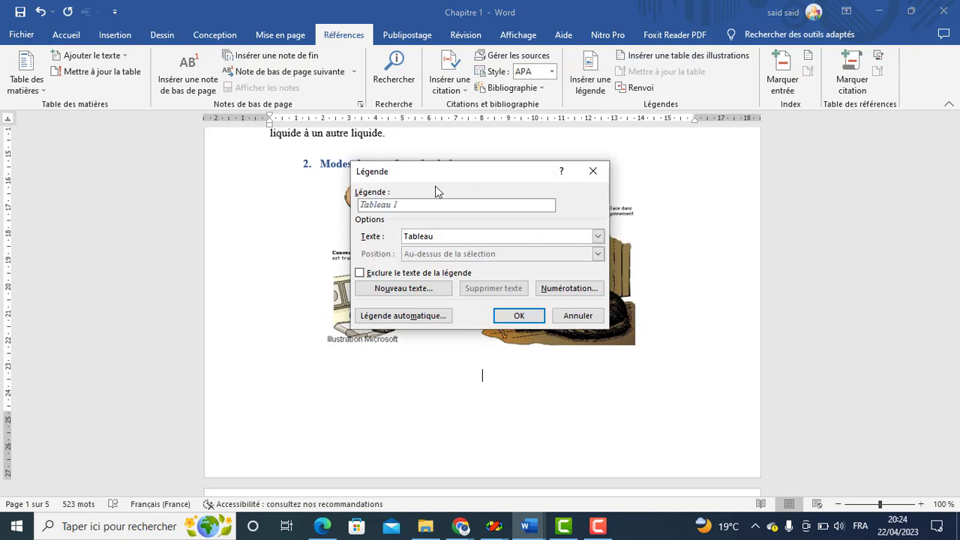
{"action": "left_click", "coordinate": [468, 237]}
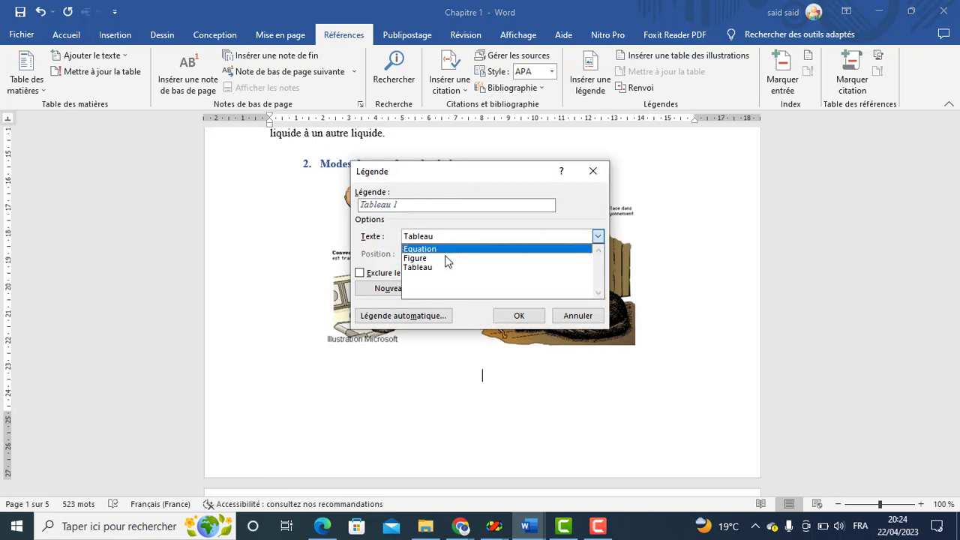
{"action": "left_click", "coordinate": [437, 258]}
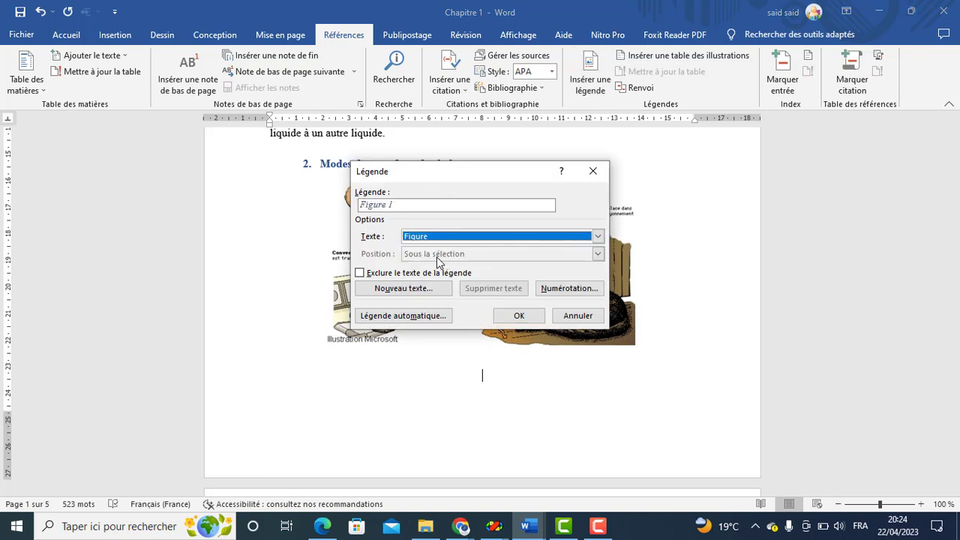
{"action": "left_click", "coordinate": [405, 206]}
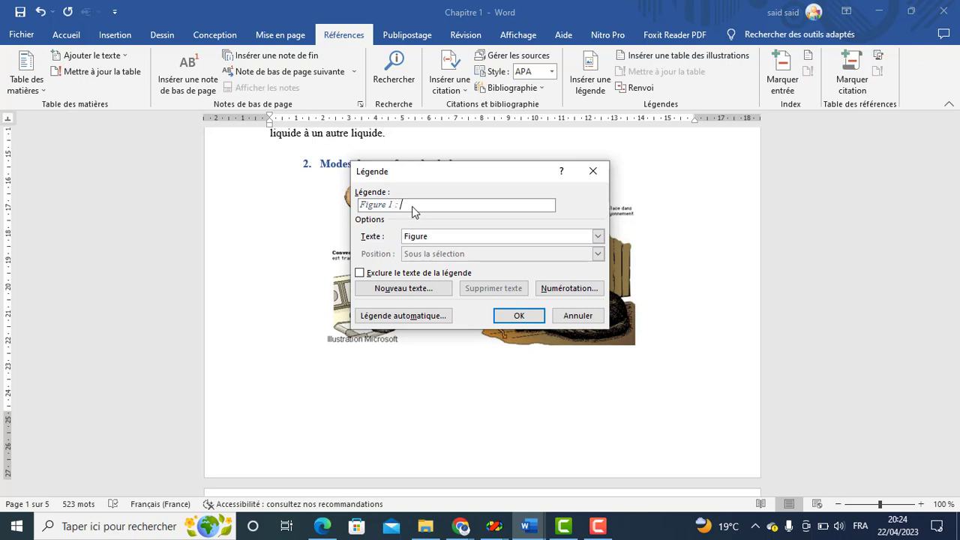
{"action": "type", "text": ":"}
{"action": "key", "text": "ctrl+v"}
{"action": "left_click", "coordinate": [531, 321]}
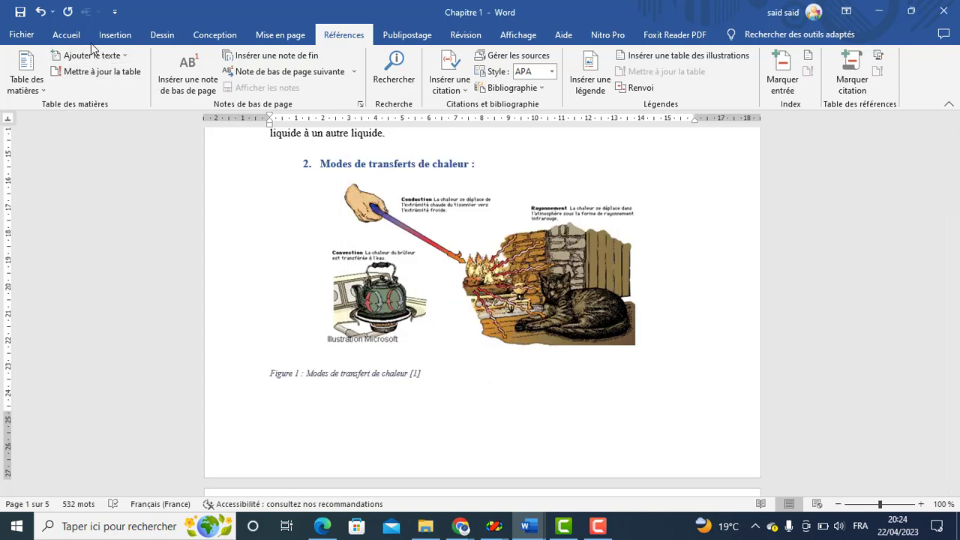
- Centre the Figure 1 caption below the picture and check its Légende style in the style gallery
{"action": "left_click", "coordinate": [66, 34]}
{"action": "left_click", "coordinate": [305, 84]}
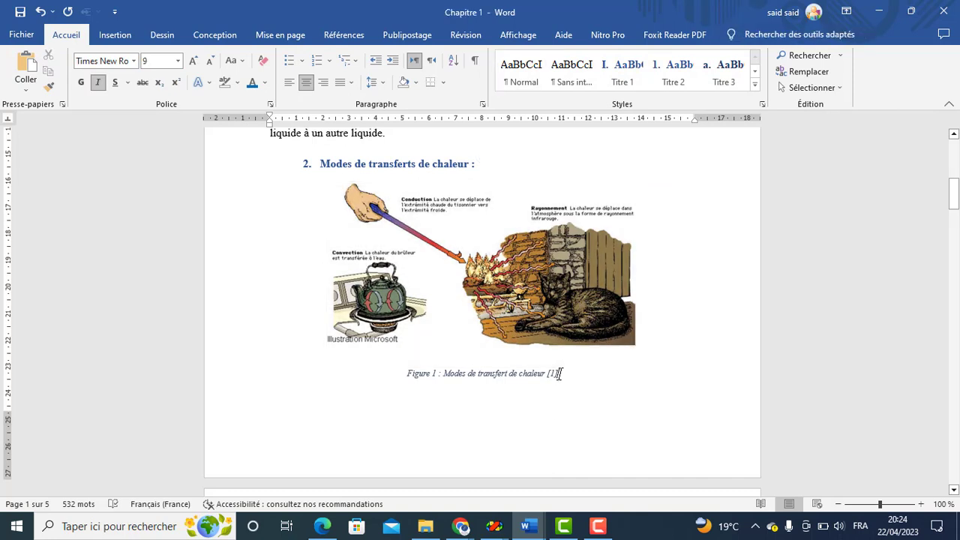
{"action": "left_click_drag", "start_coordinate": [558, 373], "coordinate": [406, 379]}
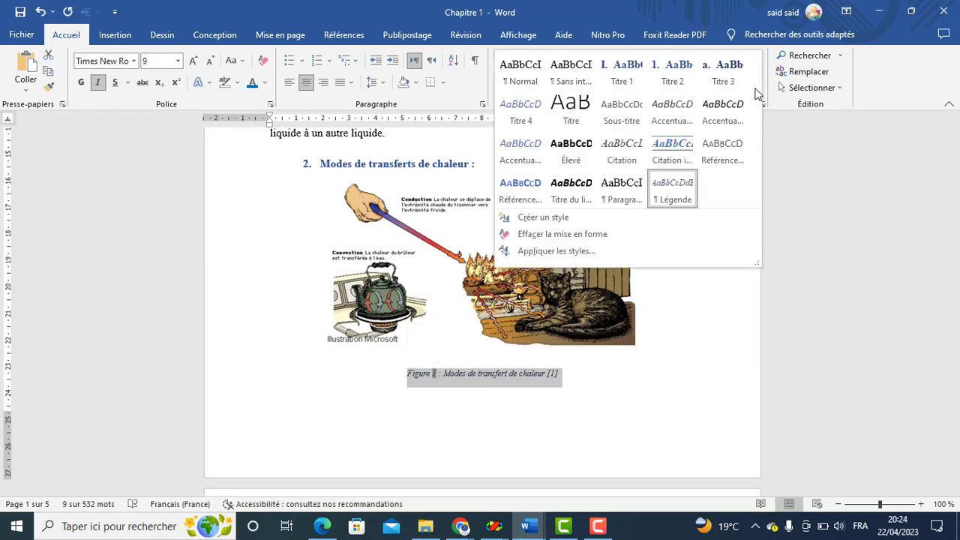
{"action": "left_click", "coordinate": [755, 84]}
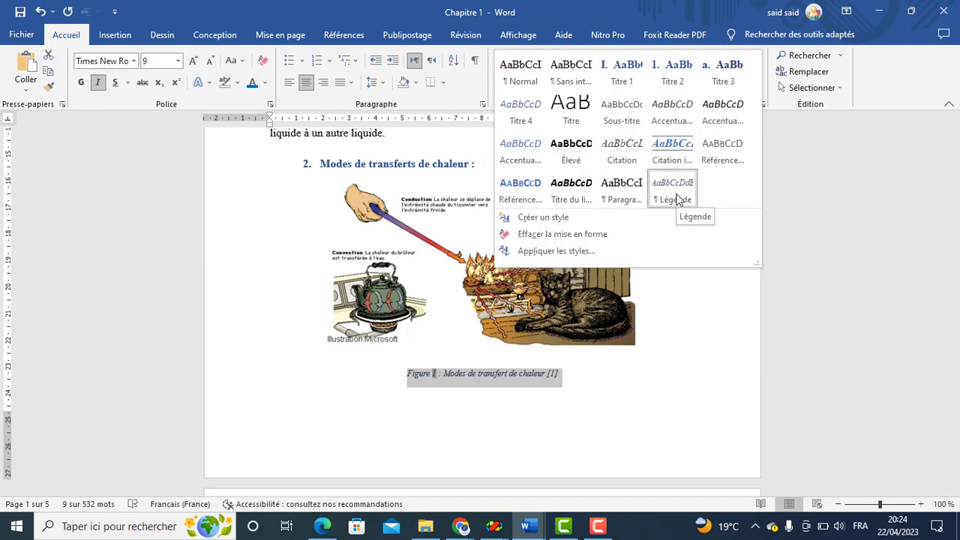
{"action": "left_click", "coordinate": [615, 403]}
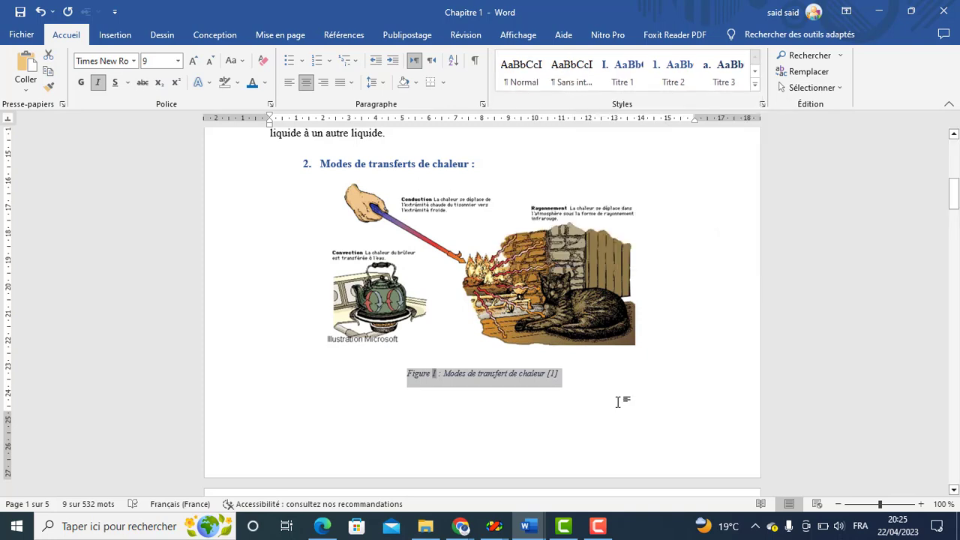
{"action": "left_click", "coordinate": [618, 402]}
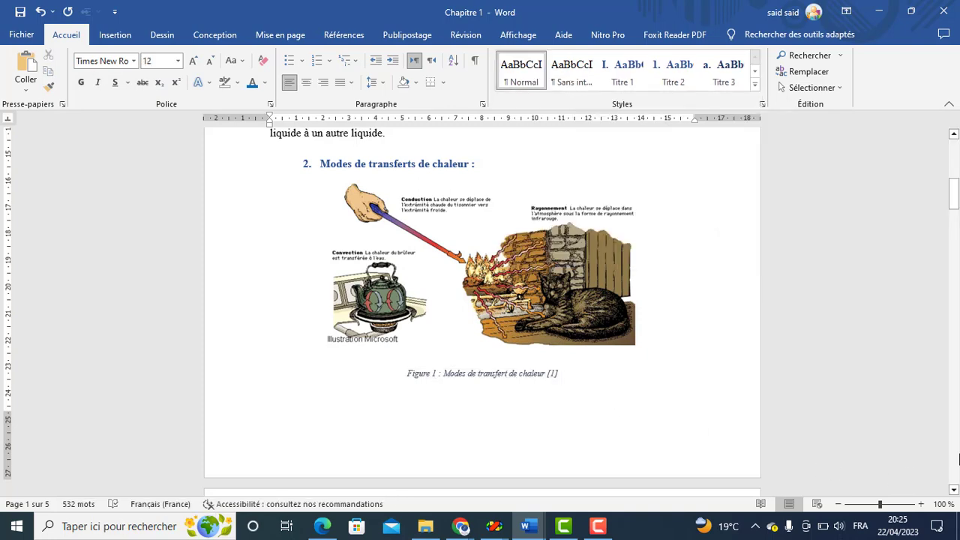
- Centre the tubular exchanger picture above the "Figure 2 : Echangeur tubulaire" line
{"action": "scroll", "coordinate": [958, 459], "scroll_direction": "down", "scroll_amount": 8}
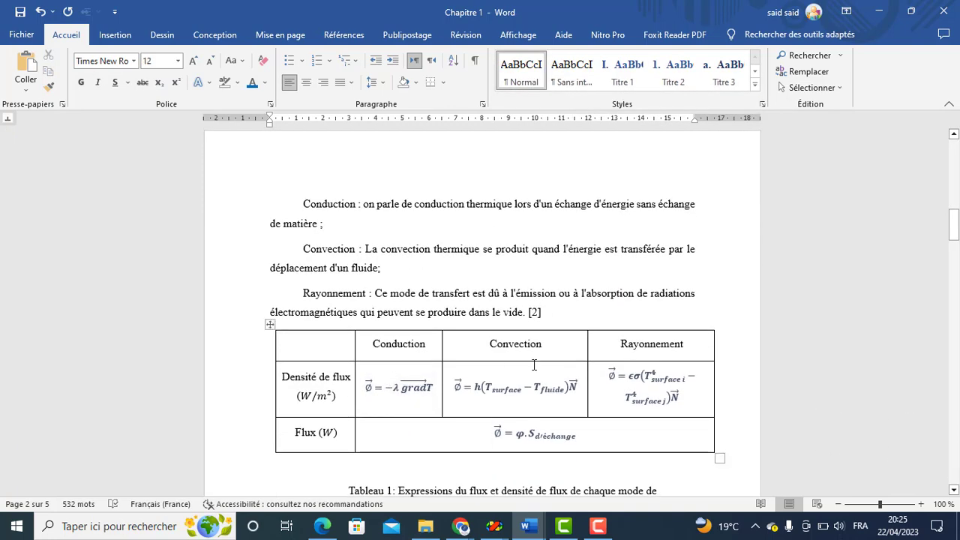
{"action": "scroll", "coordinate": [955, 471], "scroll_direction": "down", "scroll_amount": 10}
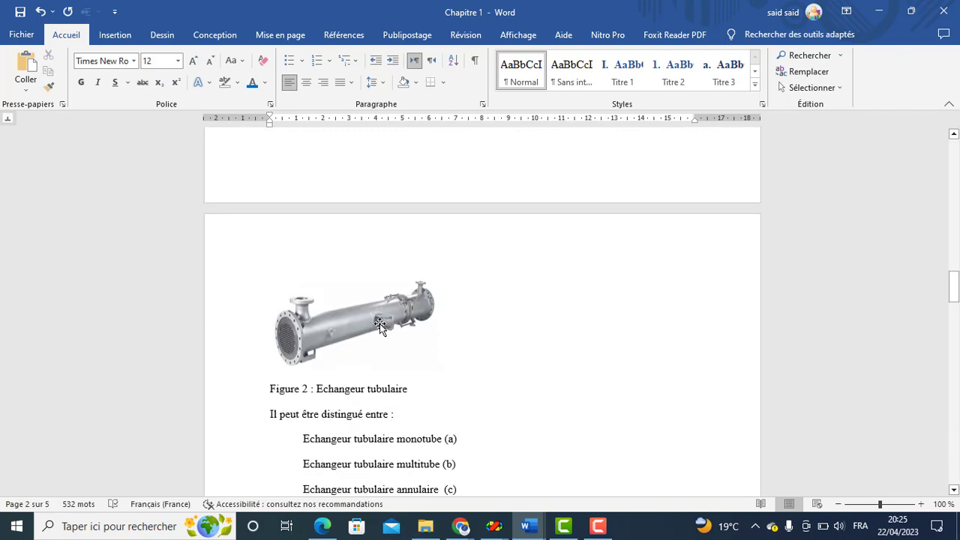
{"action": "left_click", "coordinate": [379, 323]}
{"action": "left_click", "coordinate": [306, 82]}
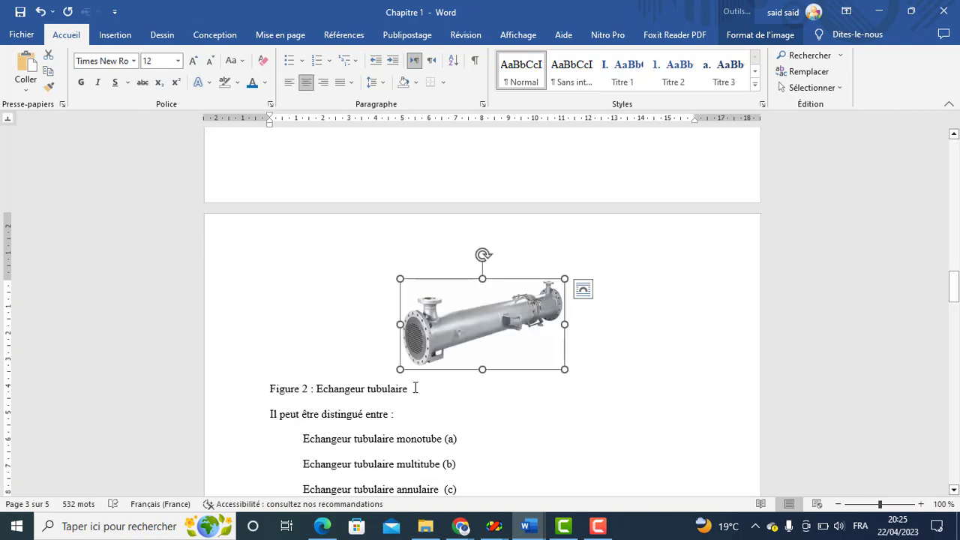
- Cut the caption text "Echangeur tubulaire" that follows the "Figure 2 :" label
{"action": "left_click_drag", "start_coordinate": [415, 387], "coordinate": [337, 390]}
{"action": "key", "text": "ctrl+c"}
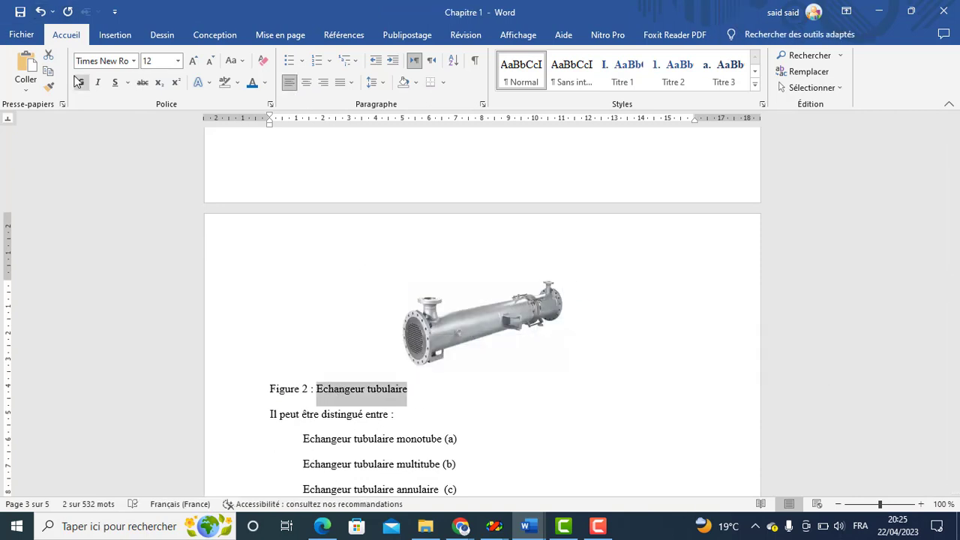
{"action": "left_click", "coordinate": [48, 54]}
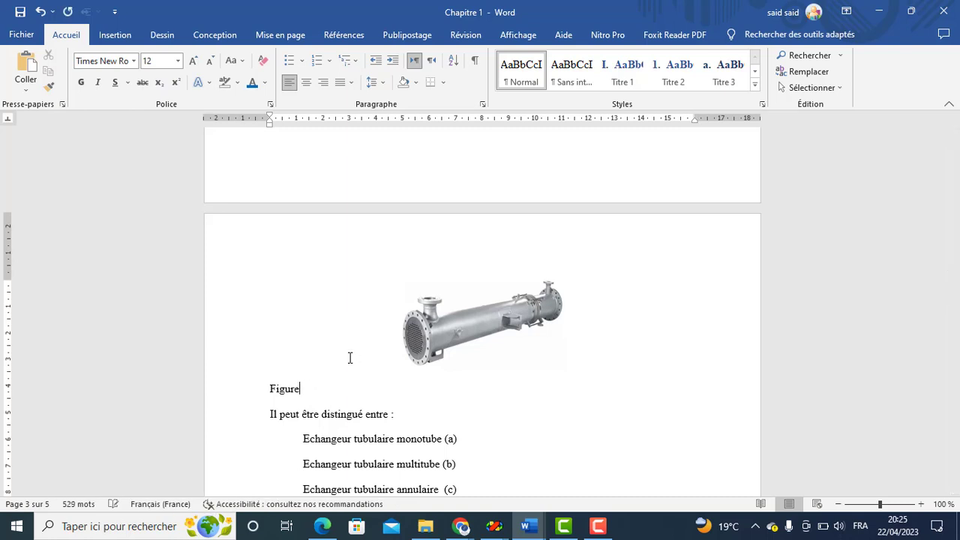
- Delete the leftover "Figure 2 :" label and add an empty centred line below the tubular exchanger picture
{"action": "key", "text": "BackSpace"}
{"action": "key", "text": "BackSpace"}
{"action": "key", "text": "BackSpace"}
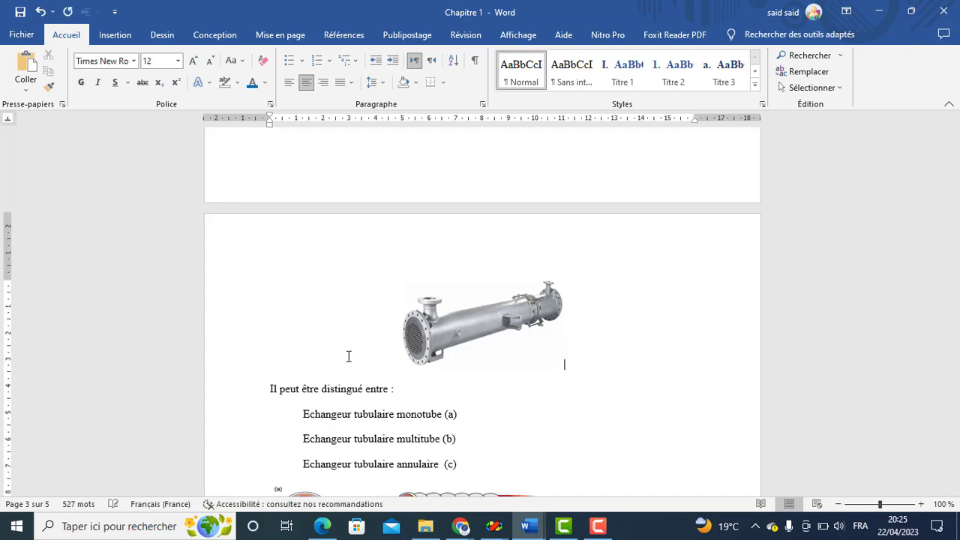
{"action": "key", "text": "Return"}
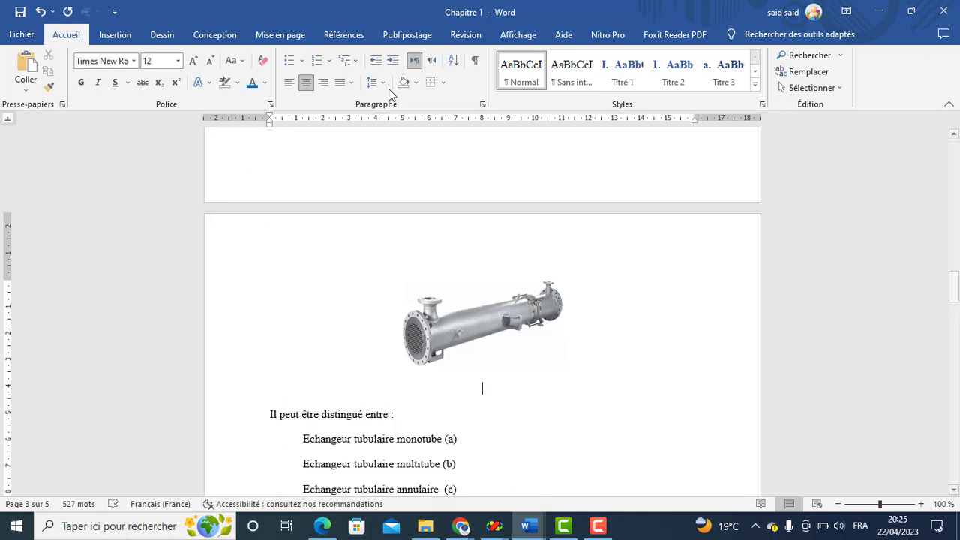
- Insert the automatic caption "Figure 2 : Echangeur tubulaire" below the exchanger picture and centre it
{"action": "left_click", "coordinate": [345, 35]}
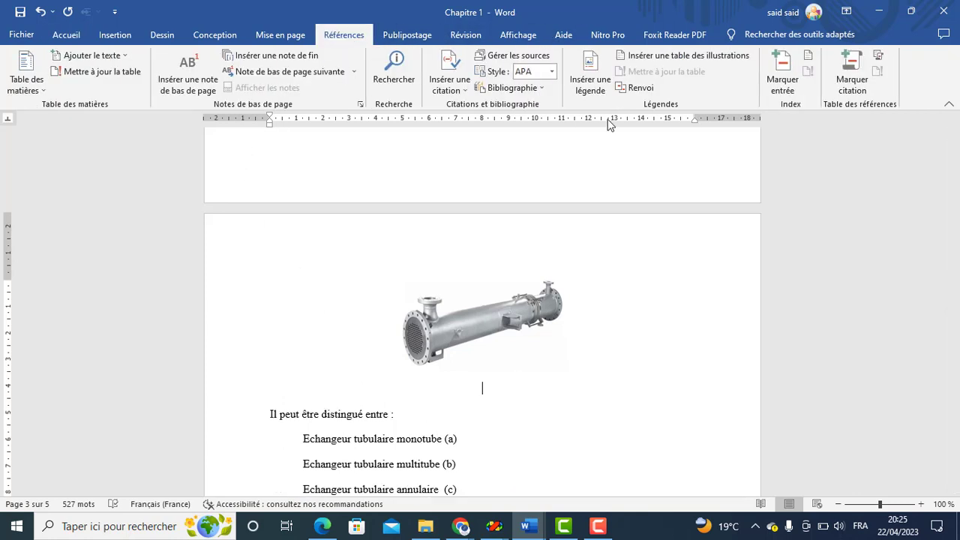
{"action": "left_click", "coordinate": [590, 79]}
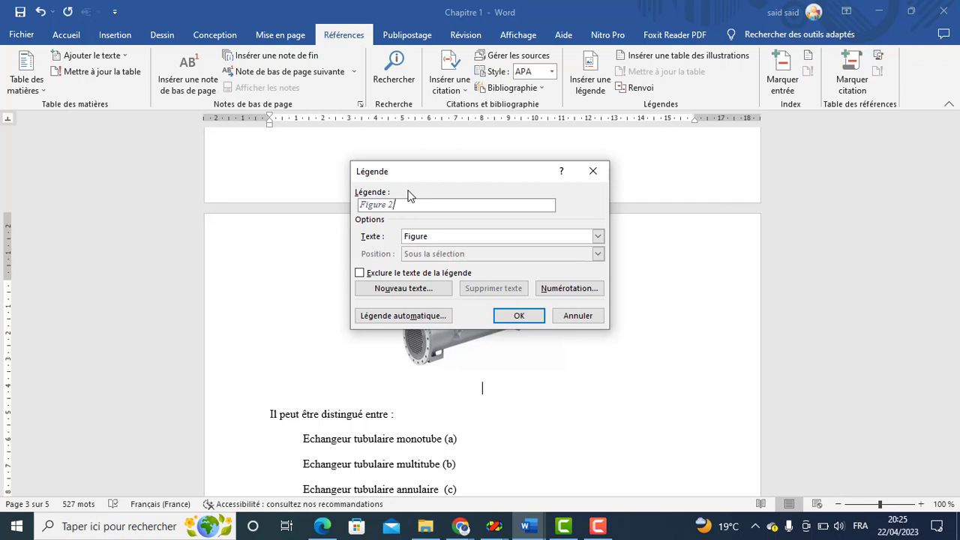
{"action": "key", "text": "ctrl+v"}
{"action": "left_click", "coordinate": [525, 315]}
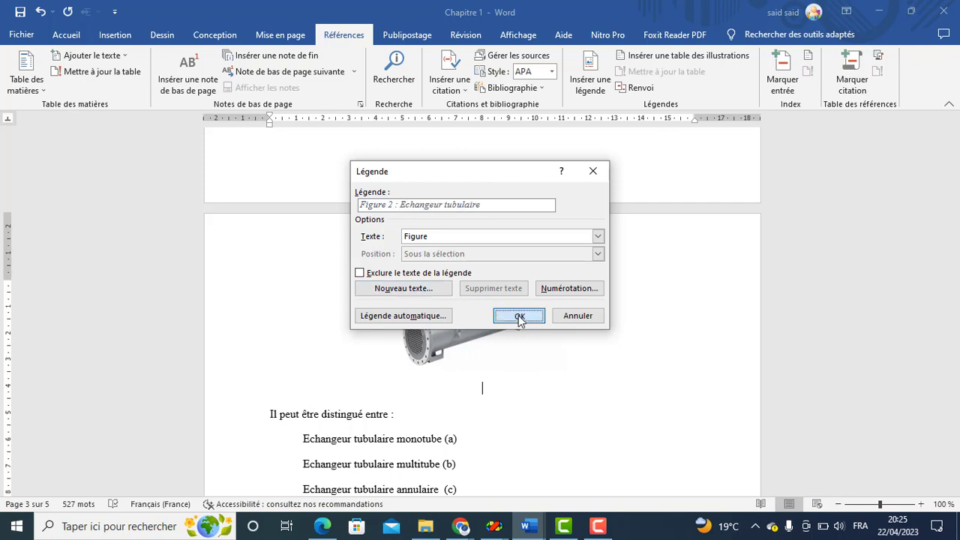
{"action": "left_click", "coordinate": [66, 35]}
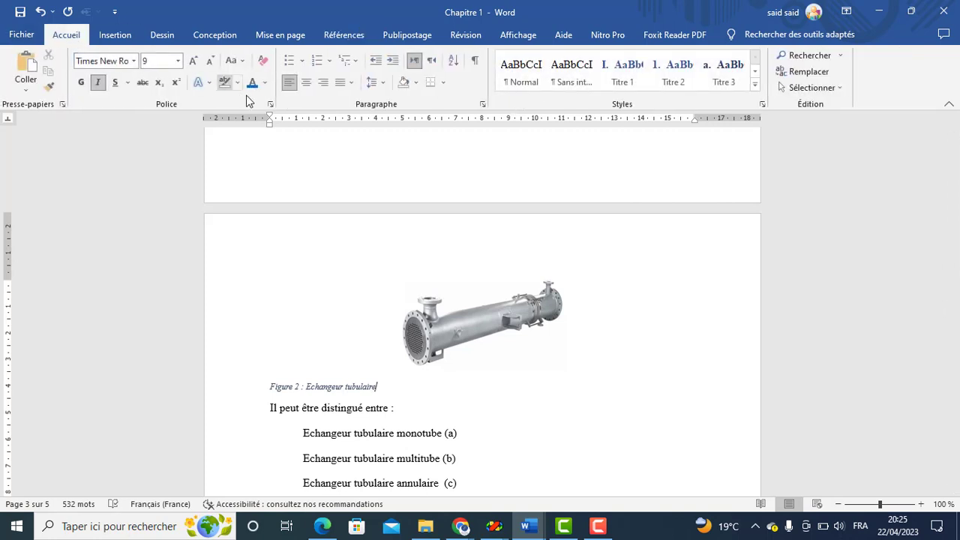
{"action": "left_click", "coordinate": [306, 83]}
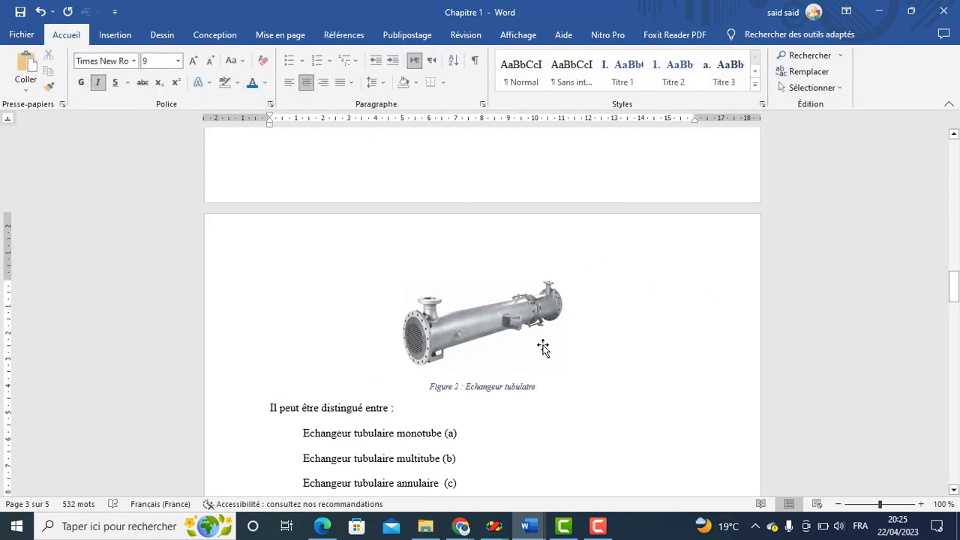
- Turn the monotube, multitube and annulaire lines under "Il peut être distingué entre :" into a bulleted list
{"action": "scroll", "coordinate": [958, 156], "scroll_direction": "up", "scroll_amount": 8}
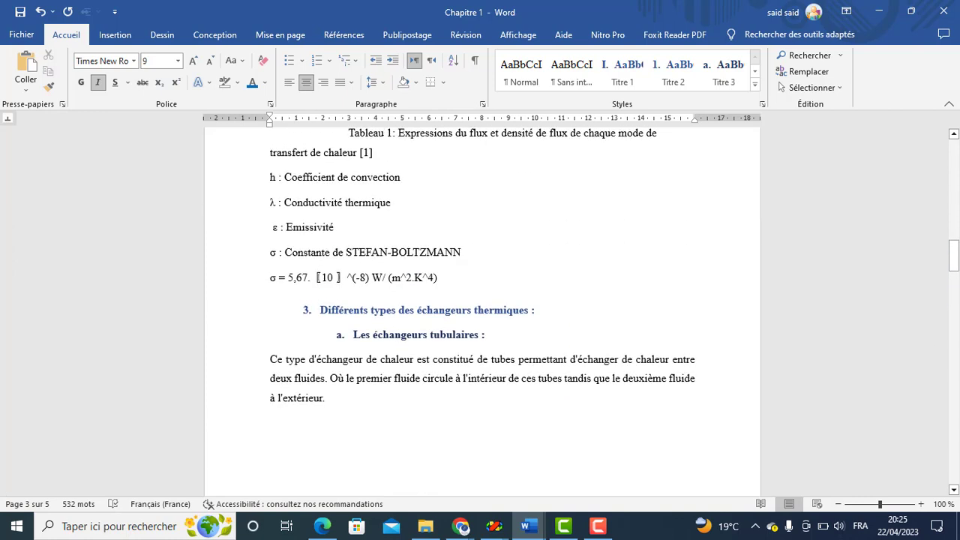
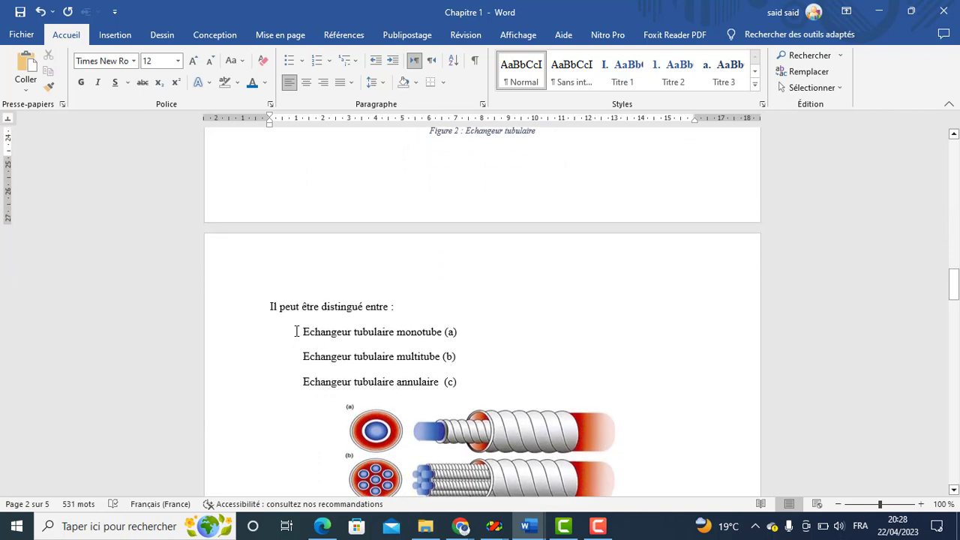
{"action": "left_click_drag", "start_coordinate": [297, 332], "coordinate": [480, 380]}
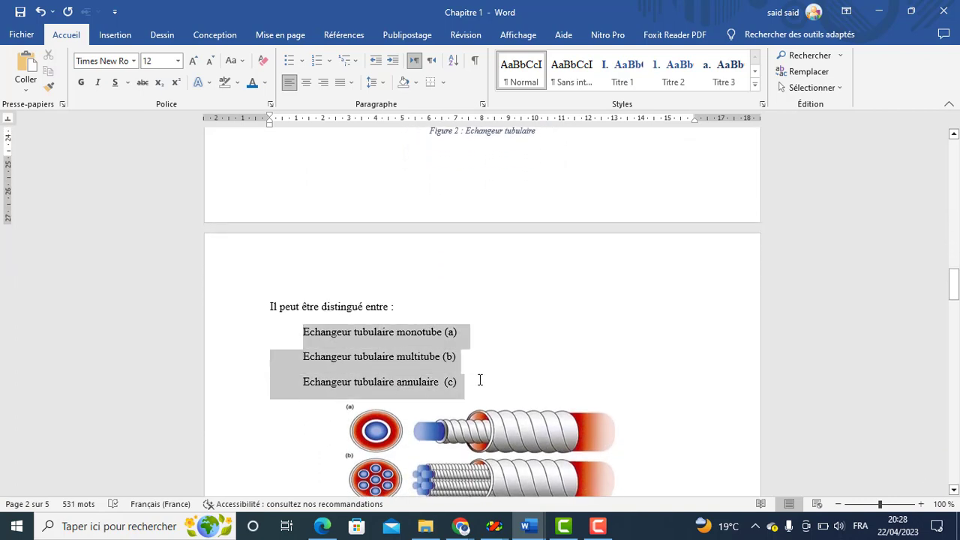
{"action": "left_click", "coordinate": [289, 61]}
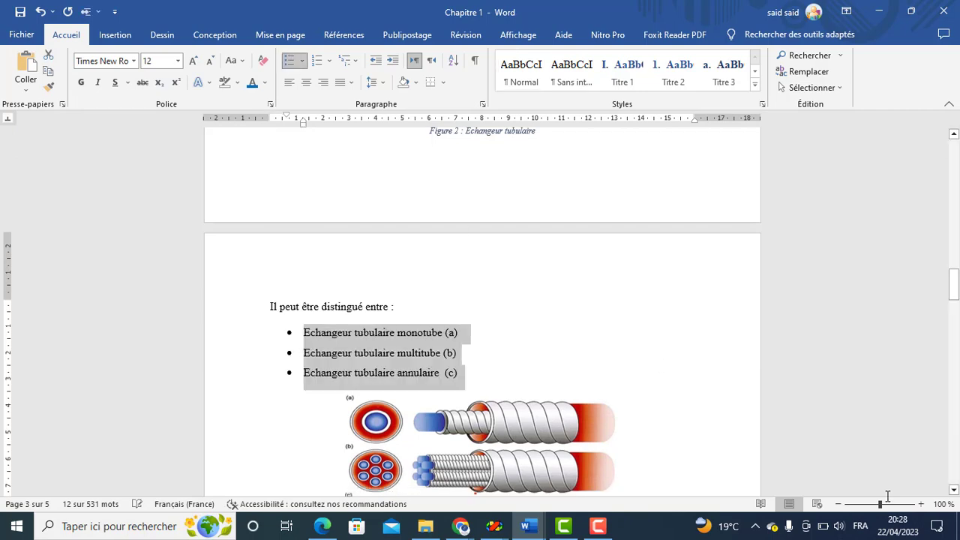
{"action": "left_click", "coordinate": [765, 423]}
- Delete the empty line between the Figure 3 caption and the "Système de pasteurisation du lait" heading
{"action": "left_click", "coordinate": [954, 491]}
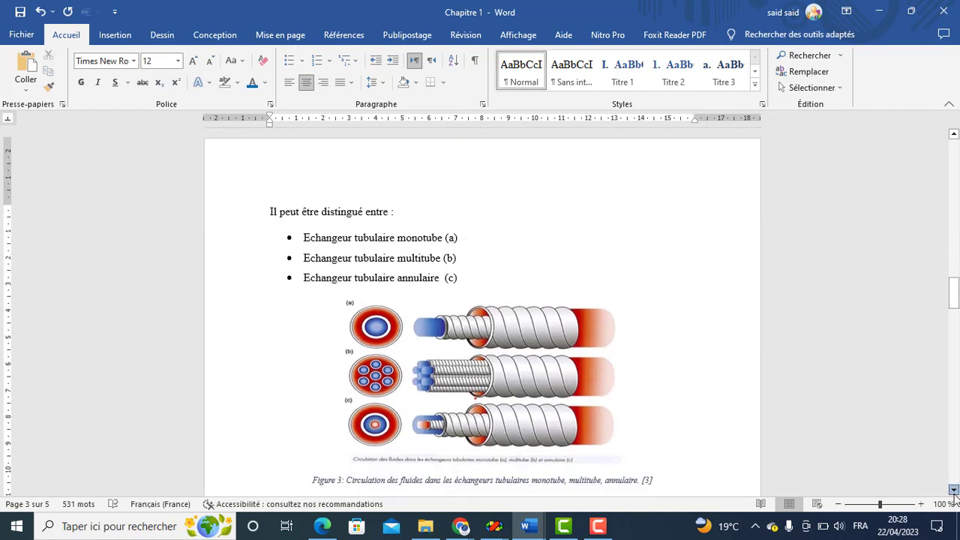
{"action": "scroll", "coordinate": [555, 365], "scroll_direction": "down", "scroll_amount": 5}
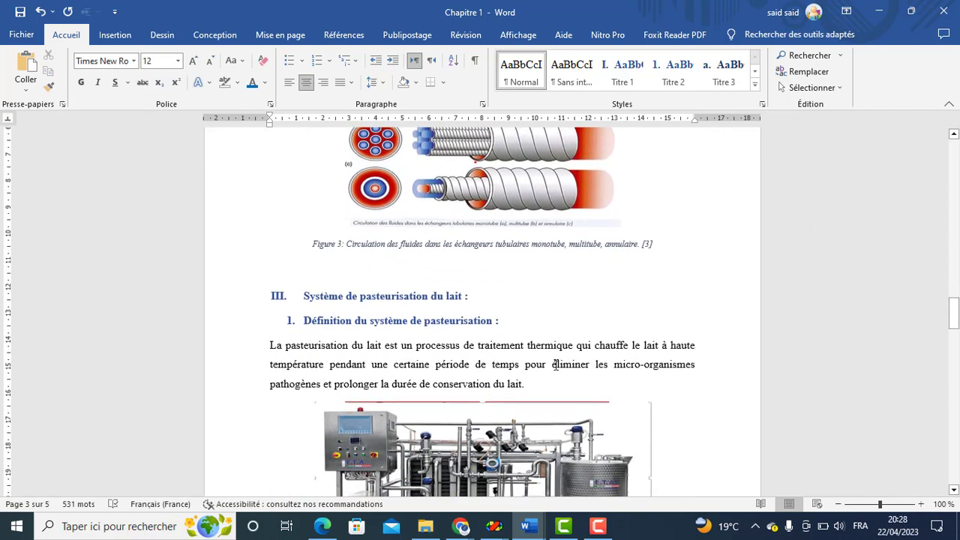
{"action": "left_click", "coordinate": [328, 278]}
{"action": "key", "text": "BackSpace"}
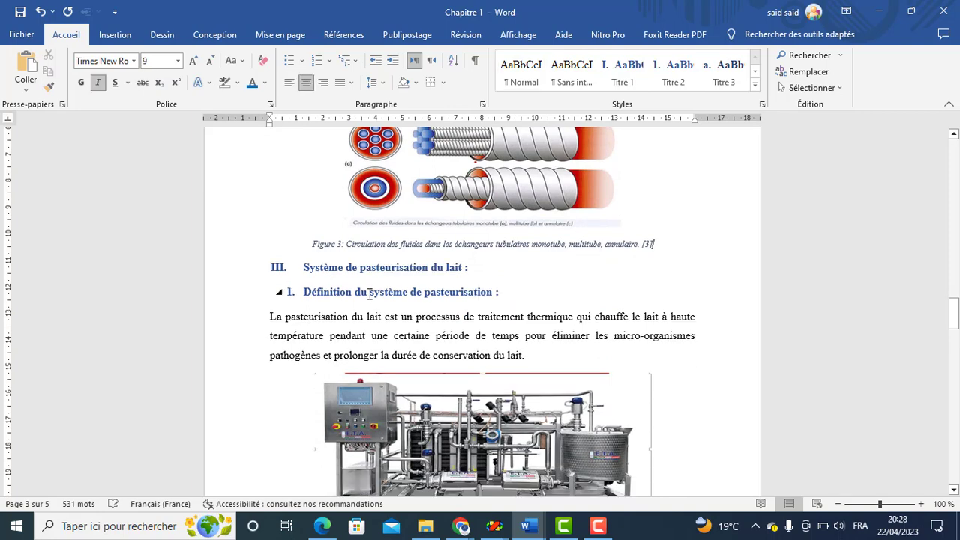
- Insert a page break before "Le schéma ci-dessous exprime comment passe la pasteurisation du lait :" so the sentence sits above its diagram
{"action": "left_click", "coordinate": [954, 490]}
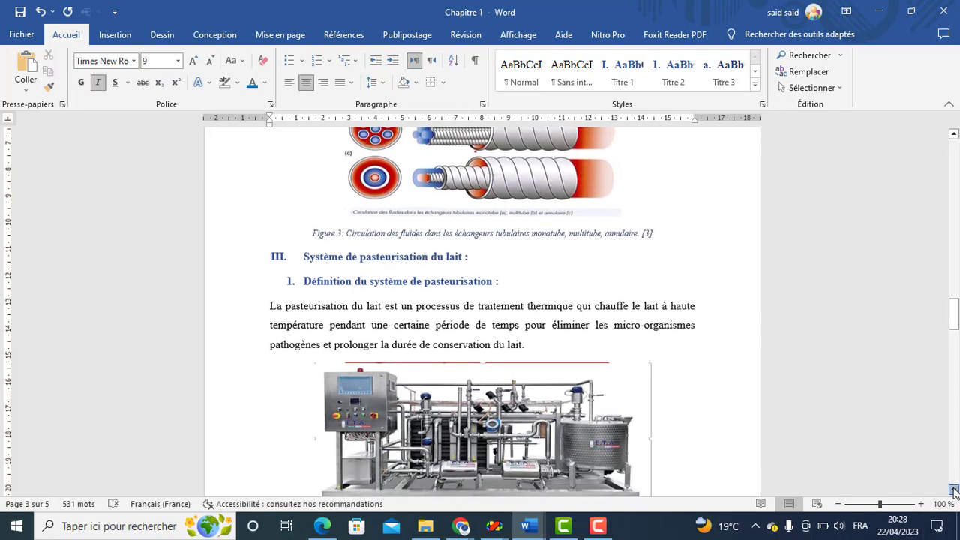
{"action": "left_click", "coordinate": [954, 490]}
{"action": "scroll", "coordinate": [477, 370], "scroll_direction": "down", "scroll_amount": 8}
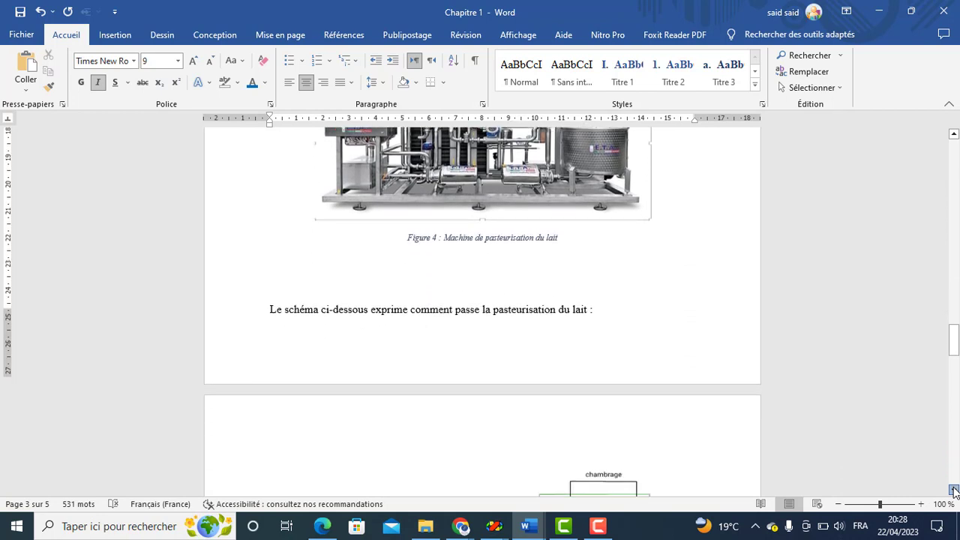
{"action": "left_click", "coordinate": [269, 233]}
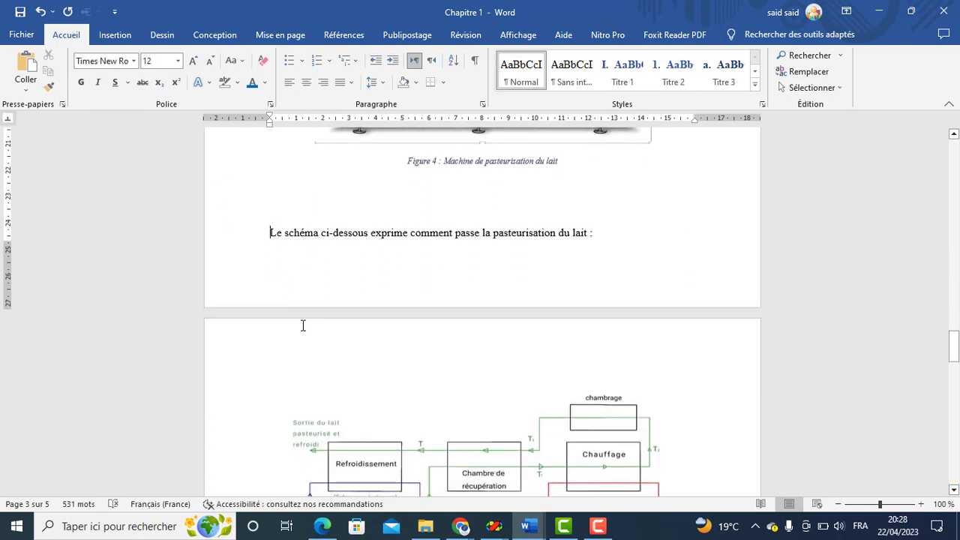
{"action": "key", "text": "ctrl+Return"}
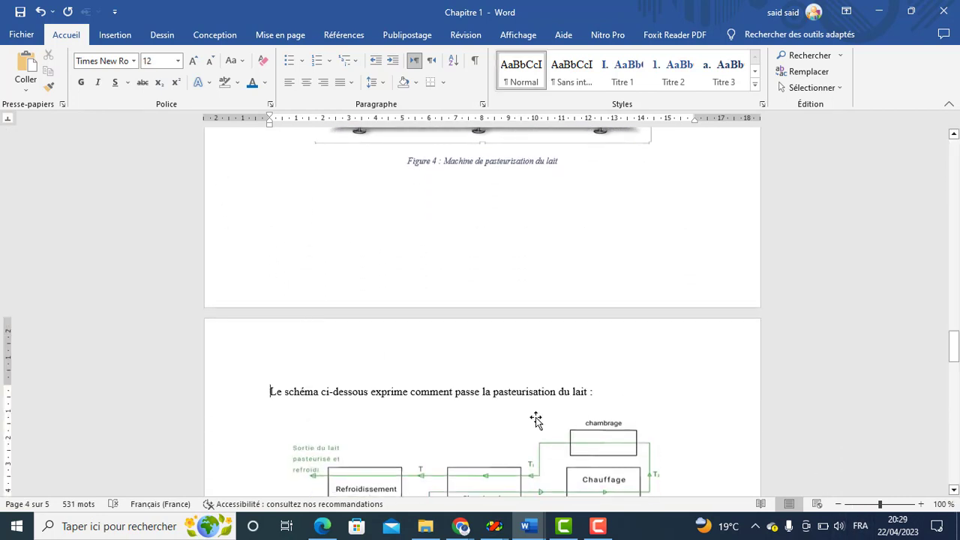
{"action": "left_click", "coordinate": [583, 414]}
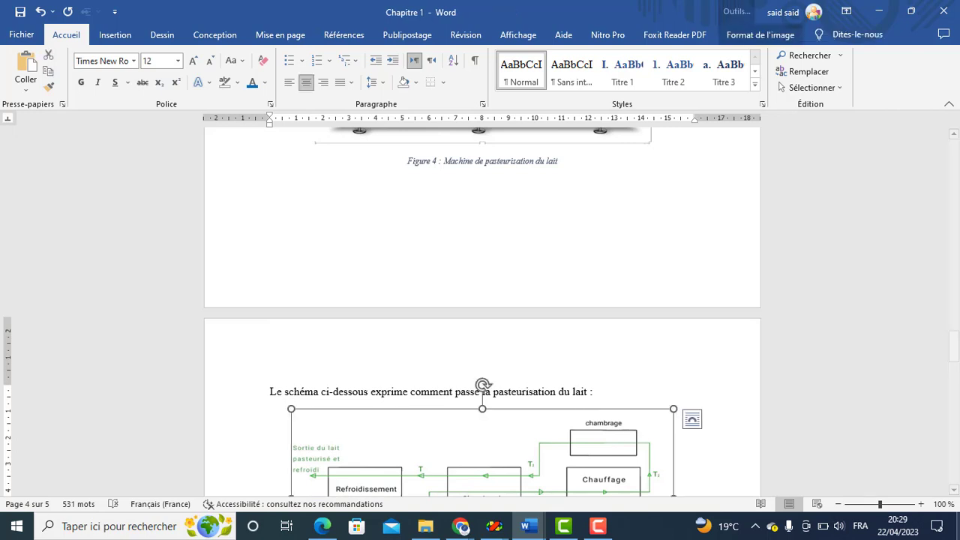
- Align the Section de récupération, Section de chauffage and Section de refroidissement arrow shapes along their top edges
{"action": "left_click", "coordinate": [953, 489]}
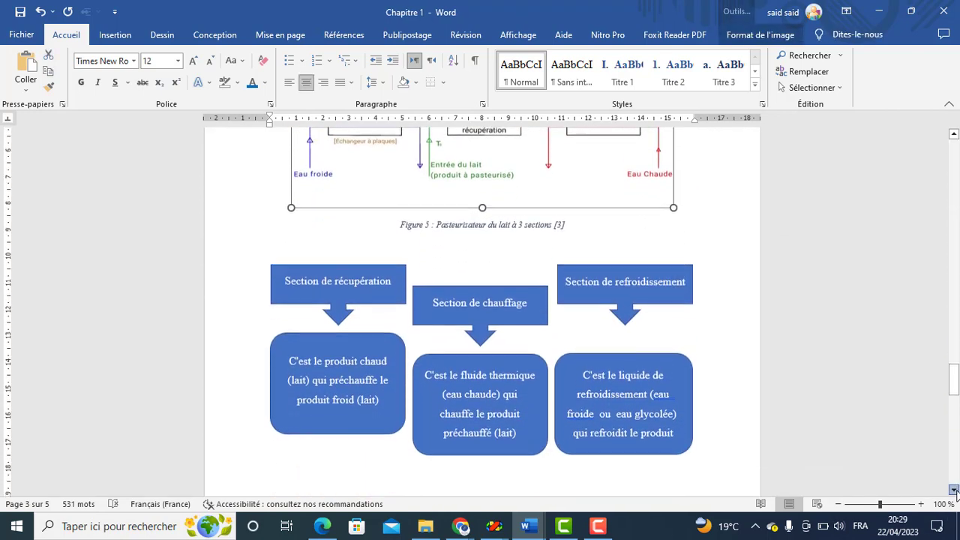
{"action": "left_click", "coordinate": [717, 284]}
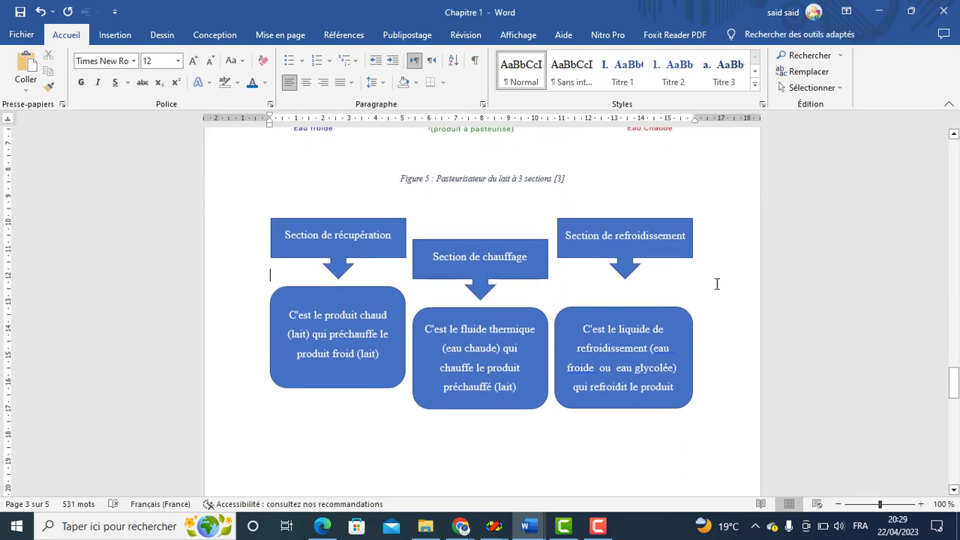
{"action": "left_click", "coordinate": [521, 281]}
{"action": "left_click", "coordinate": [390, 265], "text": "shift"}
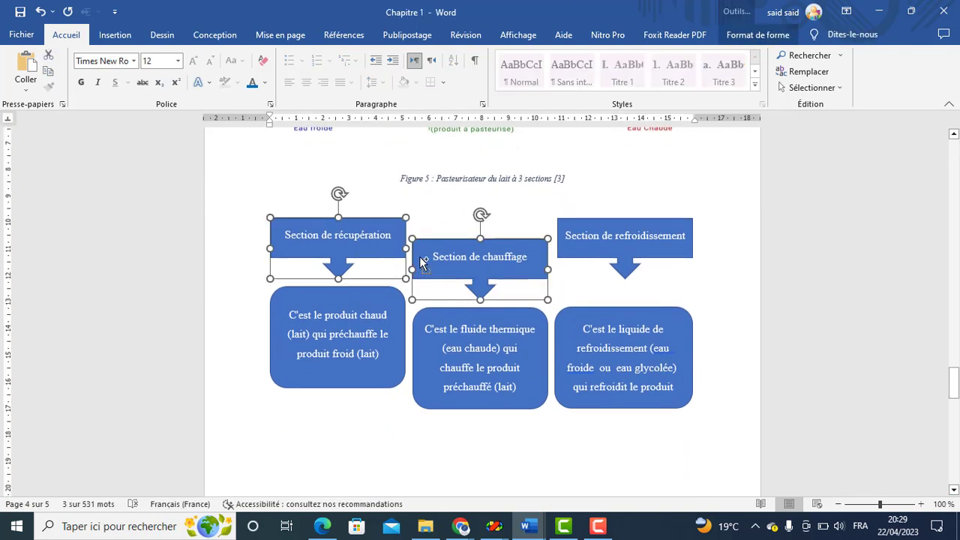
{"action": "left_click", "coordinate": [583, 264], "text": "shift"}
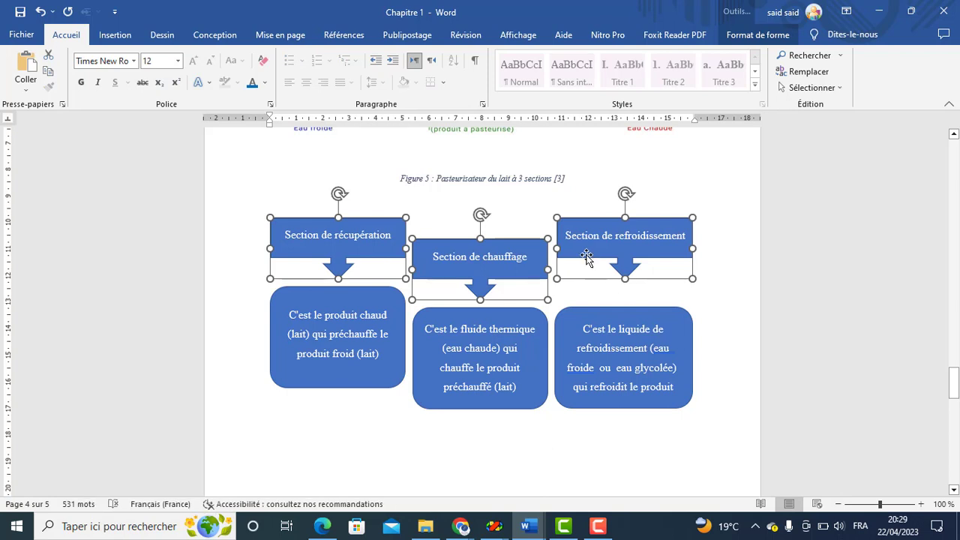
{"action": "left_click", "coordinate": [766, 42]}
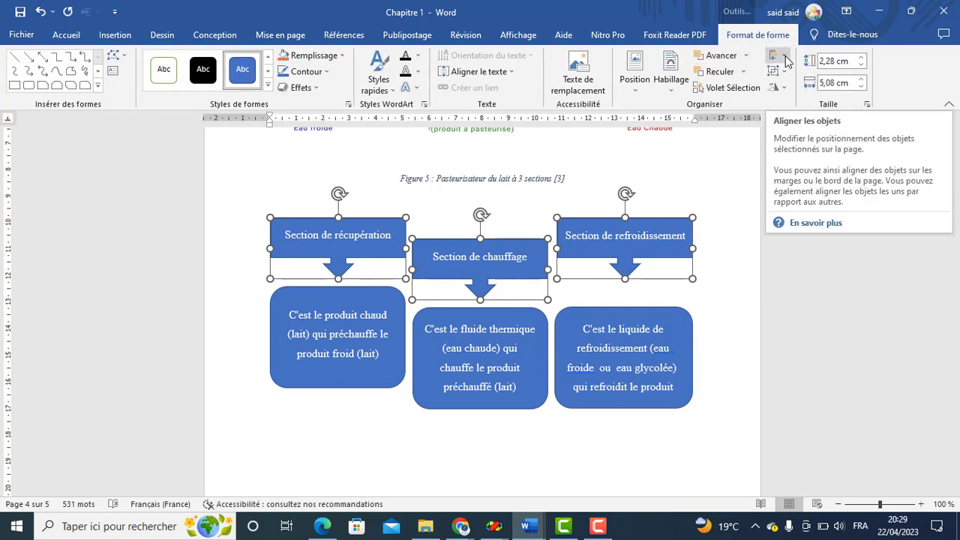
{"action": "left_click", "coordinate": [785, 60]}
{"action": "left_click", "coordinate": [827, 128]}
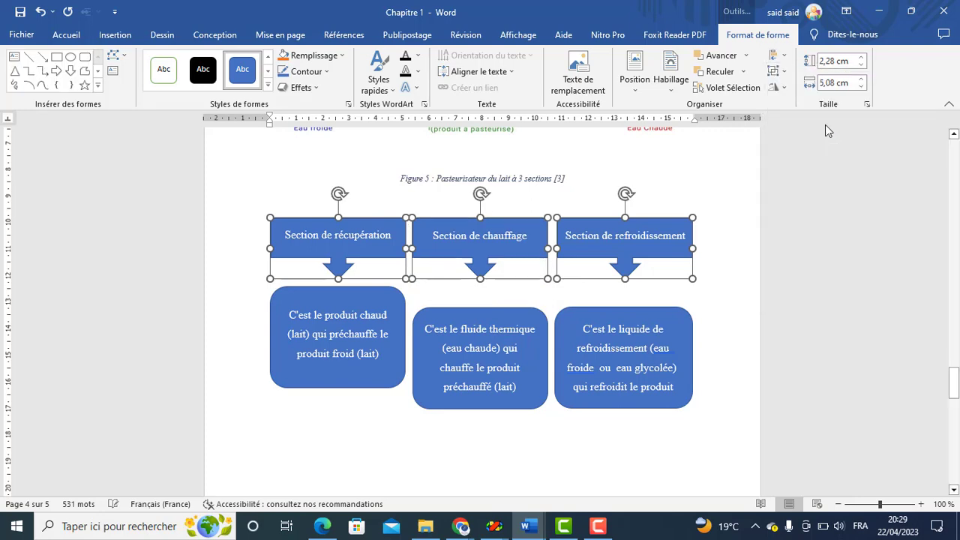
- Align the three rounded description boxes below the section arrows along their top edges
{"action": "left_click", "coordinate": [478, 315]}
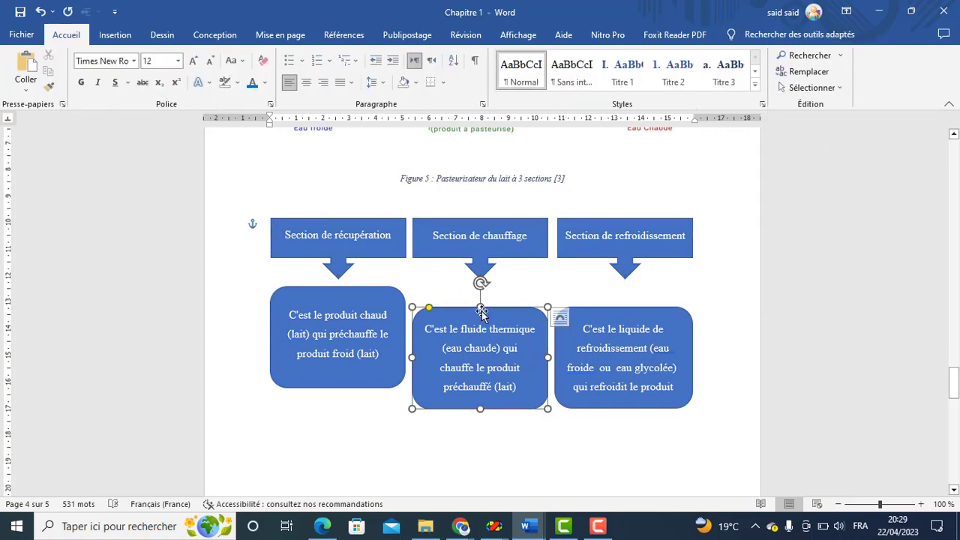
{"action": "left_click", "coordinate": [396, 292], "text": "shift"}
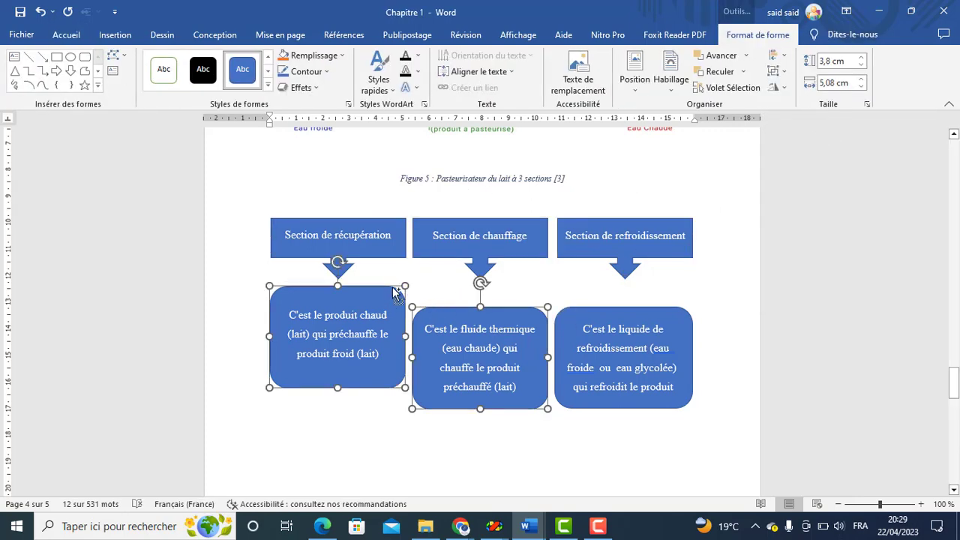
{"action": "left_click", "coordinate": [586, 313], "text": "shift"}
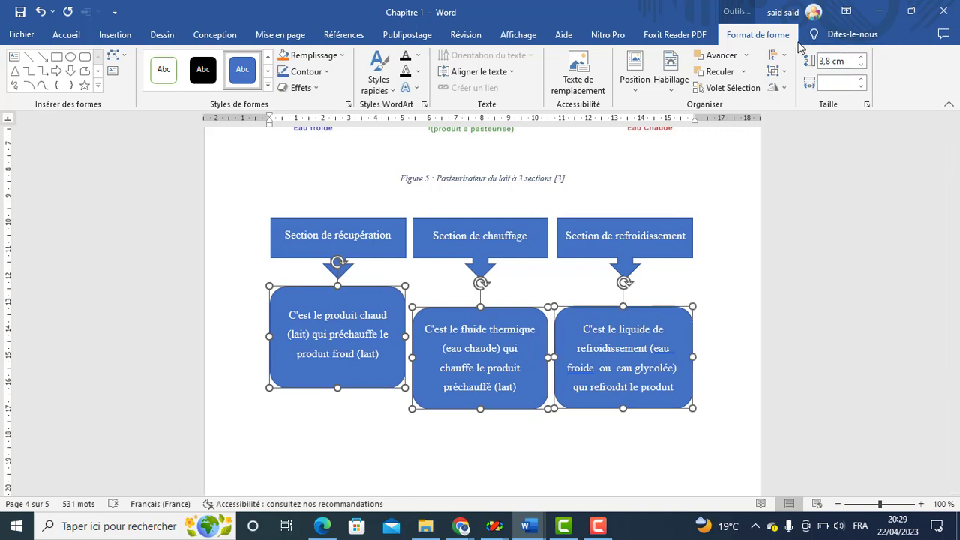
{"action": "left_click", "coordinate": [780, 57]}
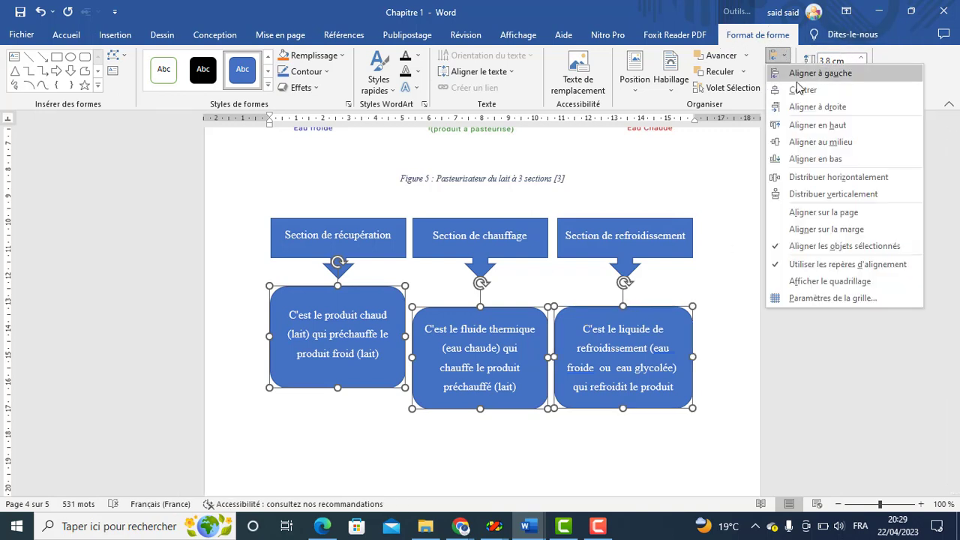
{"action": "left_click", "coordinate": [814, 125]}
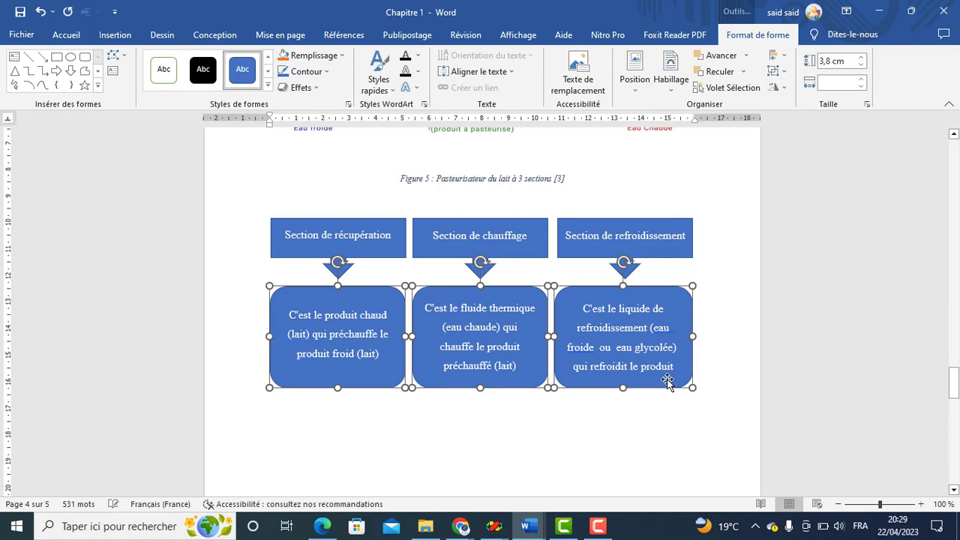
- Delete the empty lines between the rounded boxes and the "Types de la pasteurisation :" heading
{"action": "left_click", "coordinate": [705, 416]}
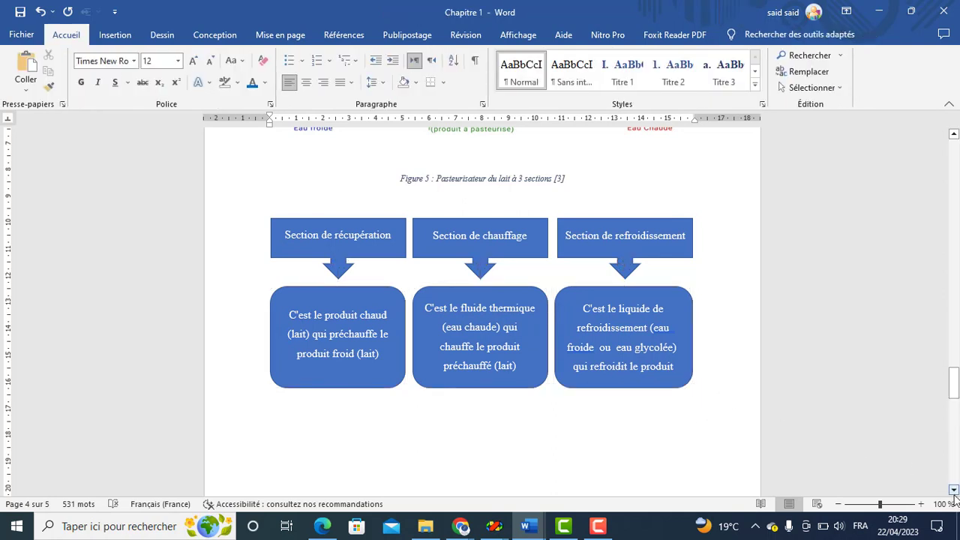
{"action": "scroll", "coordinate": [955, 497], "scroll_direction": "down", "scroll_amount": 5}
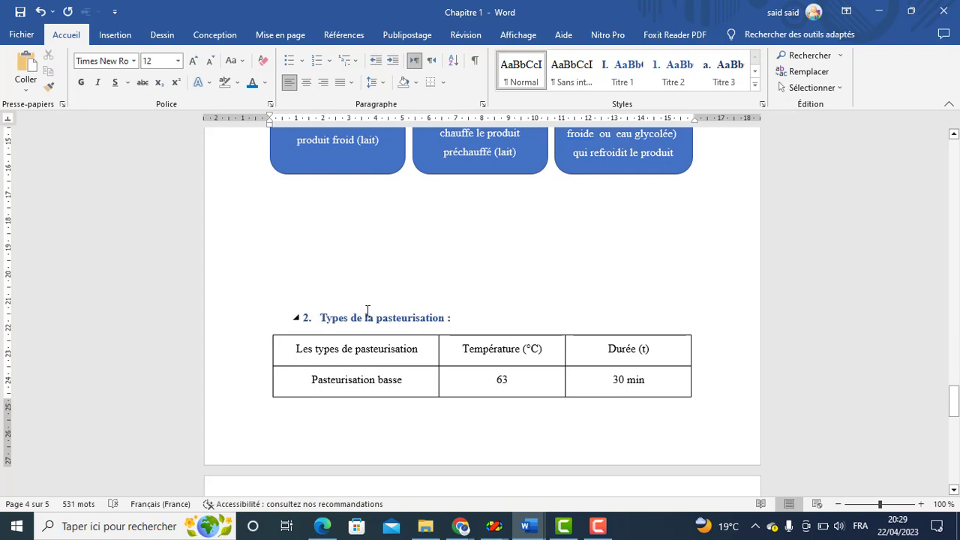
{"action": "key", "text": "BackSpace"}
{"action": "key", "text": "BackSpace"}
{"action": "key", "text": "BackSpace"}
{"action": "key", "text": "BackSpace"}
{"action": "key", "text": "BackSpace"}
{"action": "key", "text": "BackSpace"}
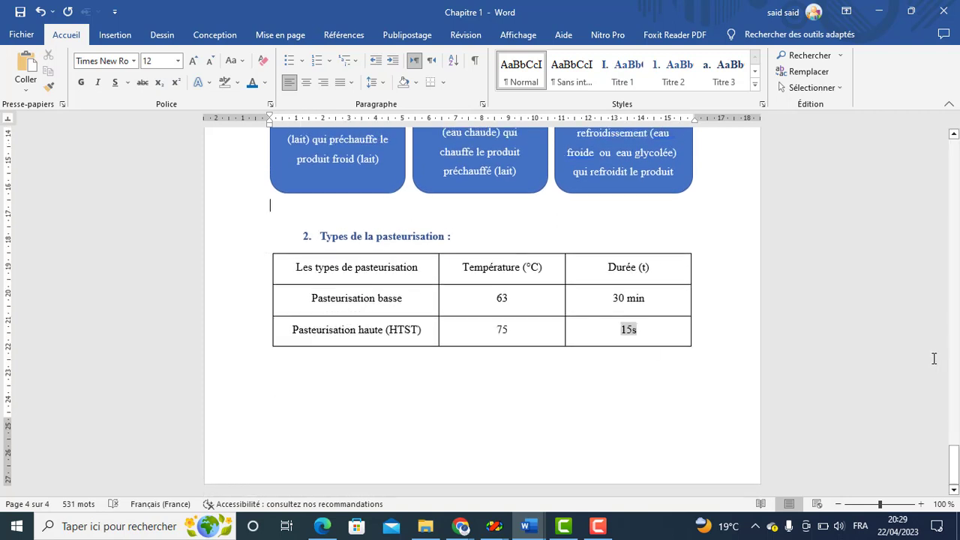
{"action": "key", "text": "BackSpace"}
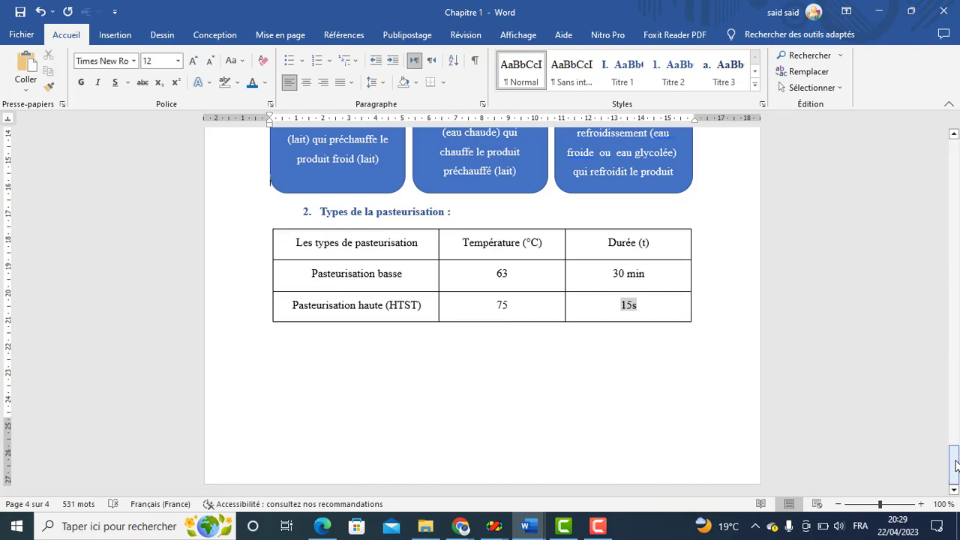
- Cut the manual title text above the heat flux table and delete its leftover "Tableau 1:" label
{"action": "left_click_drag", "start_coordinate": [954, 467], "coordinate": [956, 252]}
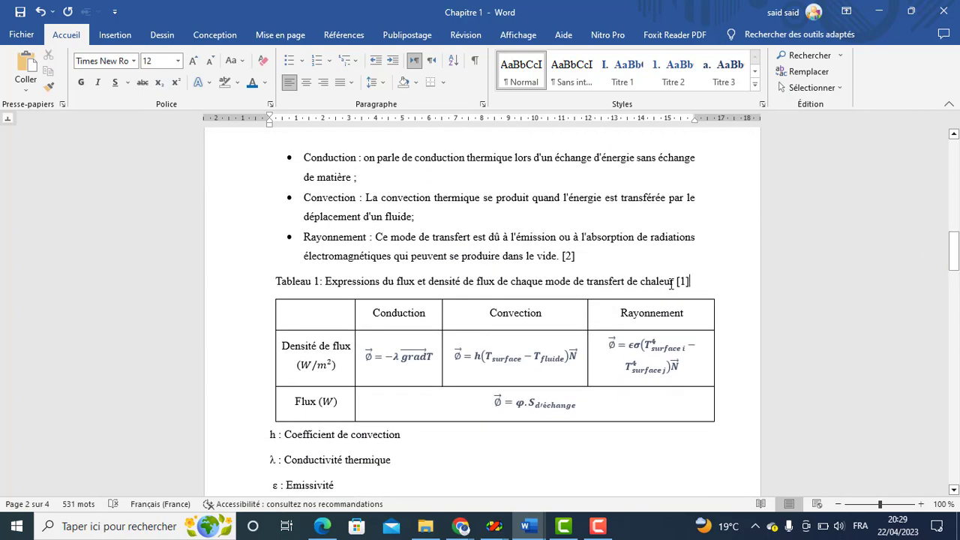
{"action": "left_click_drag", "start_coordinate": [689, 282], "coordinate": [327, 288]}
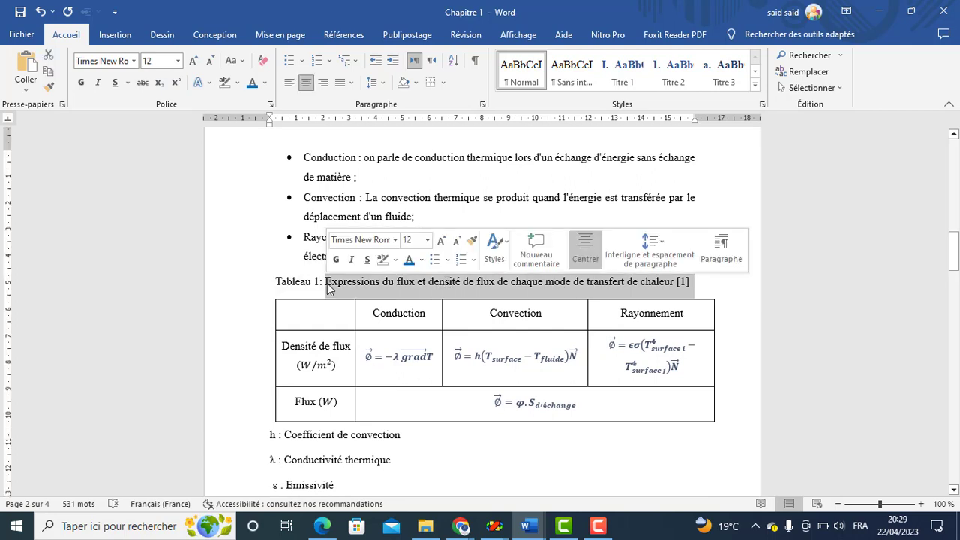
{"action": "left_click", "coordinate": [49, 55]}
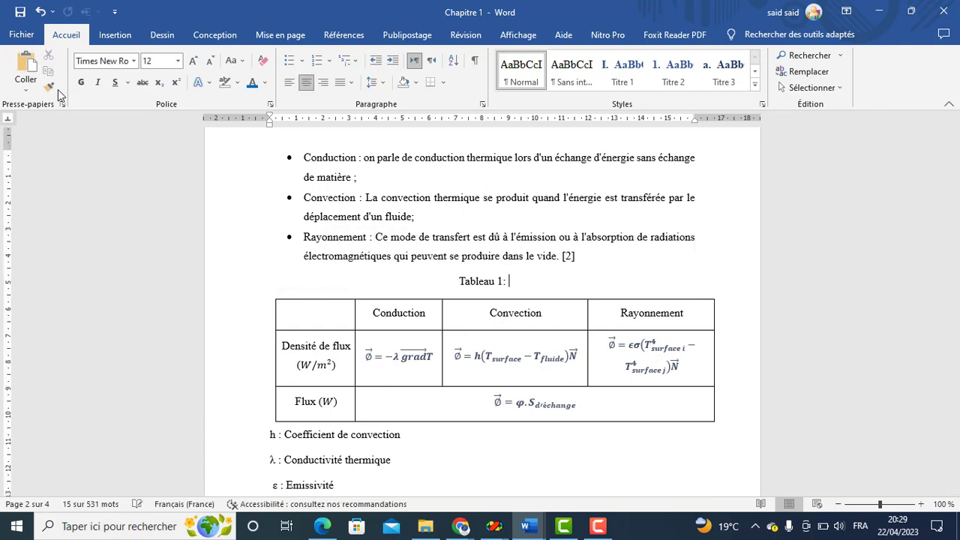
{"action": "key", "text": "BackSpace"}
{"action": "key", "text": "BackSpace"}
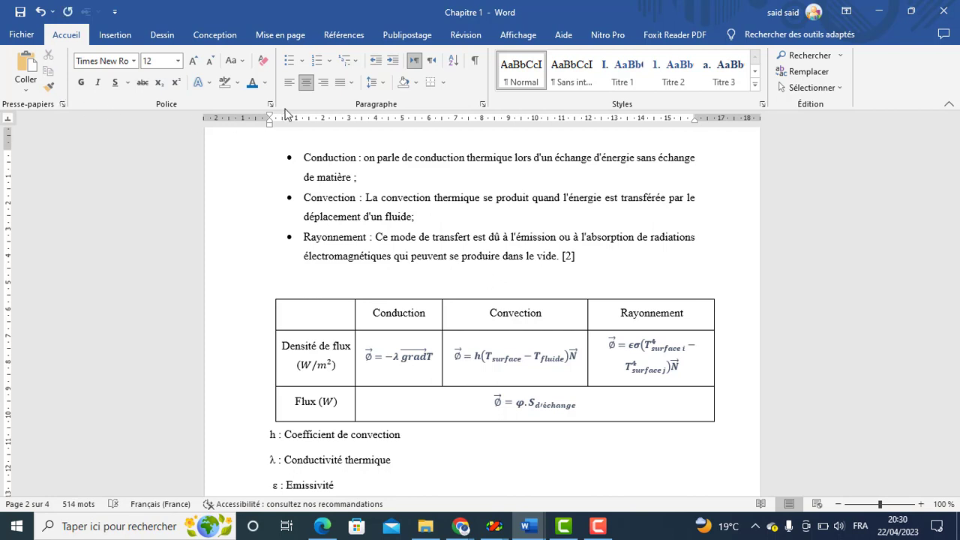
- Insert the centred automatic caption "Tableau 1 : Expressions du flux et densité de flux de chaque mode de transfert de chaleur [1]" above the table
{"action": "left_click", "coordinate": [343, 36]}
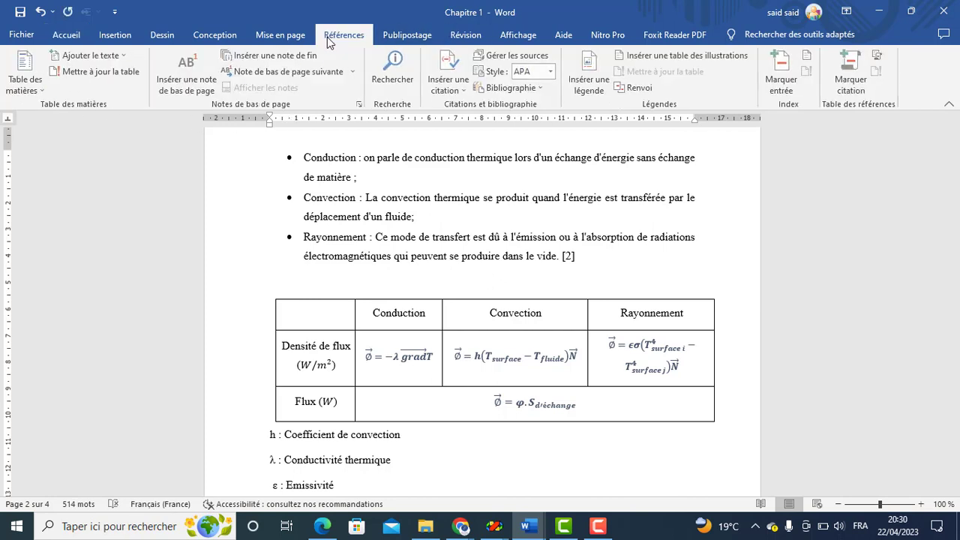
{"action": "left_click", "coordinate": [590, 71]}
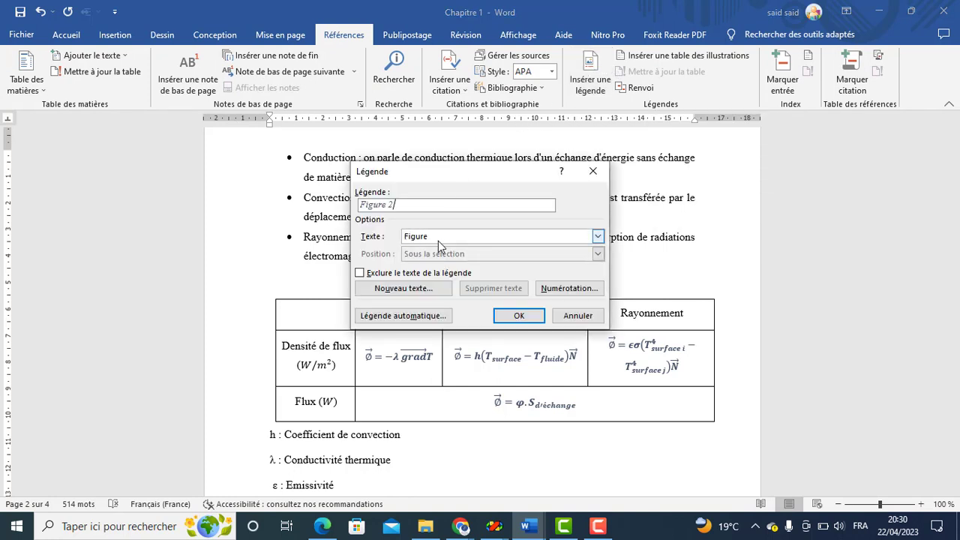
{"action": "left_click", "coordinate": [438, 241]}
{"action": "left_click", "coordinate": [432, 269]}
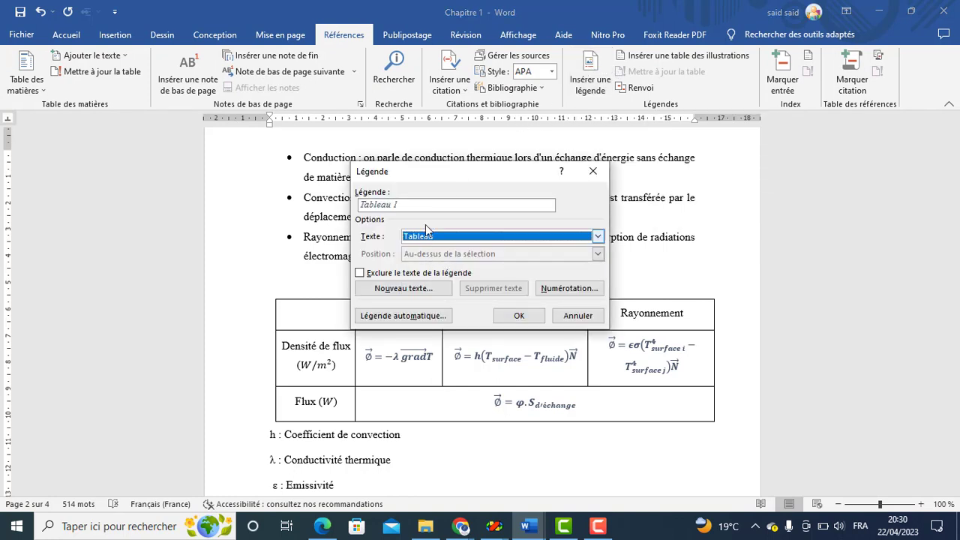
{"action": "left_click", "coordinate": [426, 204]}
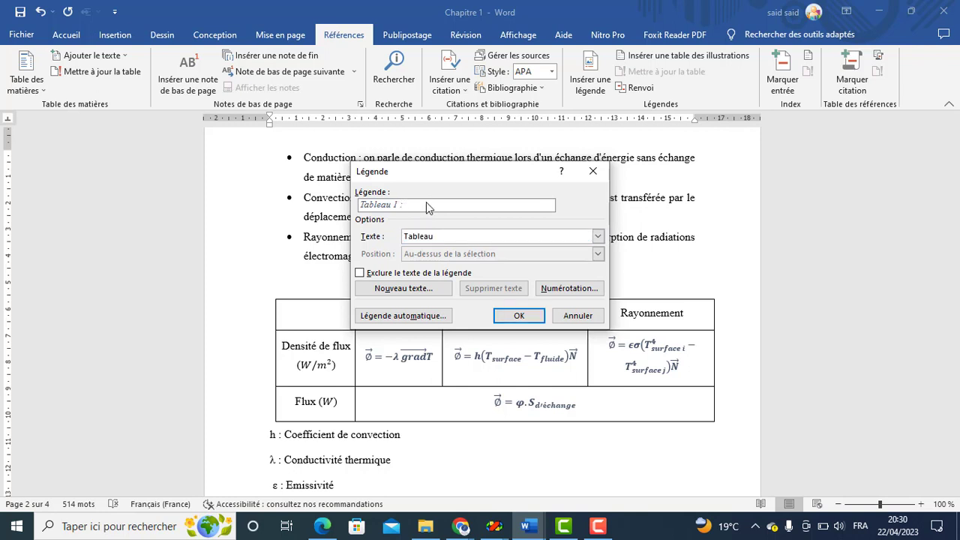
{"action": "type", "text": "Le mode de transfert de chaleur [1]"}
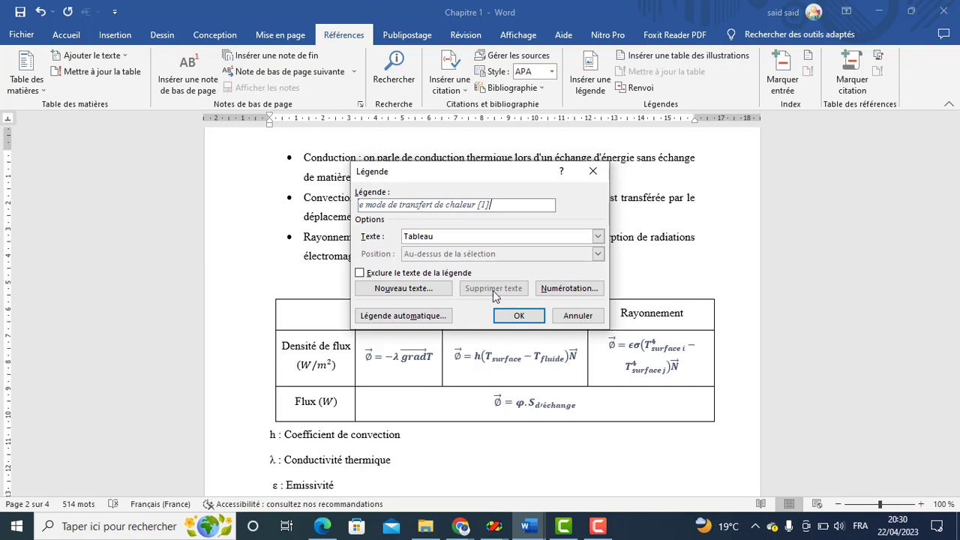
{"action": "left_click", "coordinate": [519, 316]}
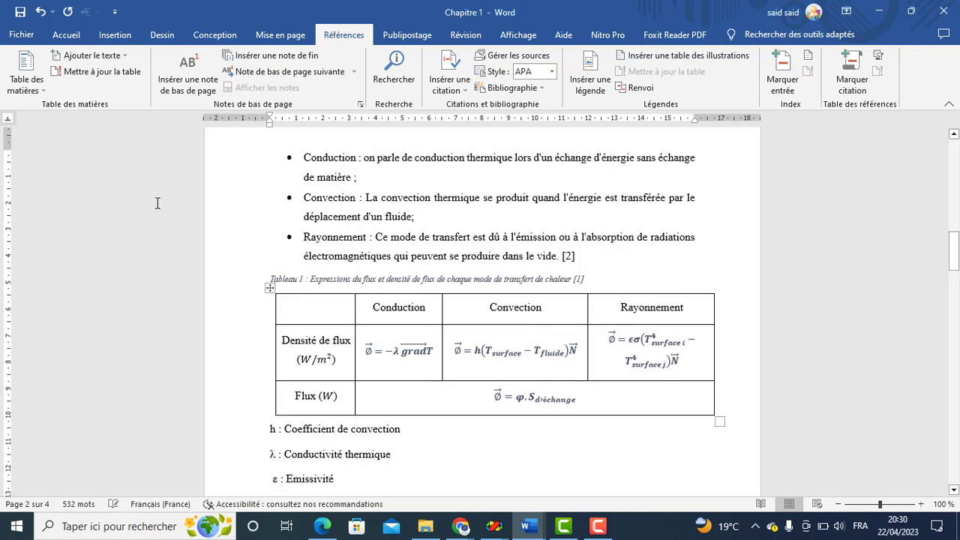
{"action": "left_click", "coordinate": [72, 36]}
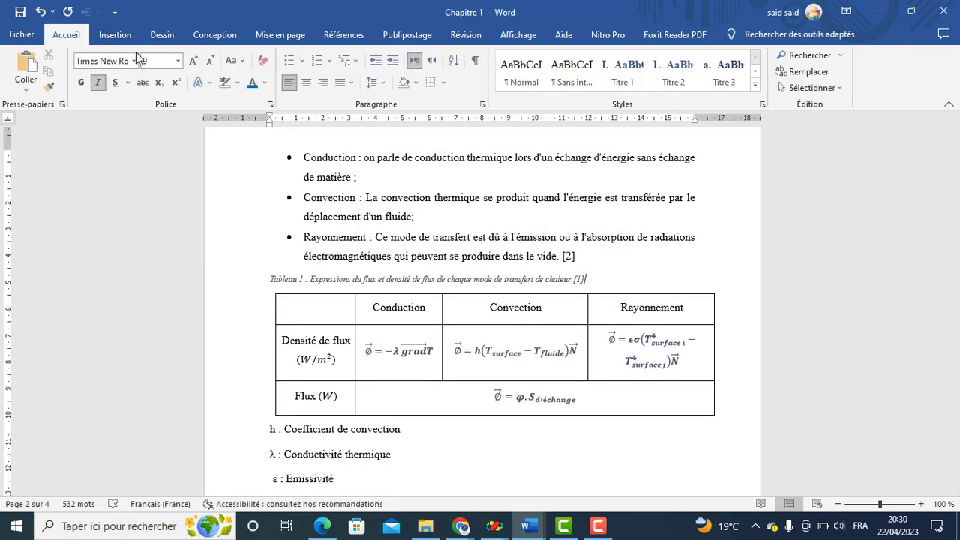
{"action": "left_click", "coordinate": [306, 82]}
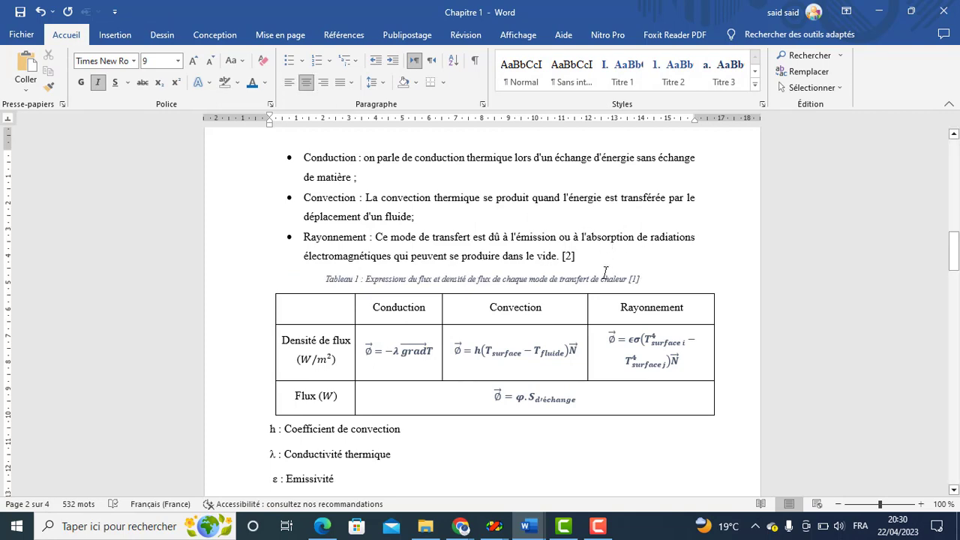
- Insert the automatic caption "Tableau 2 : Informations de pasteurisation" on a new line above the pasteurisation types table
{"action": "left_click", "coordinate": [954, 490]}
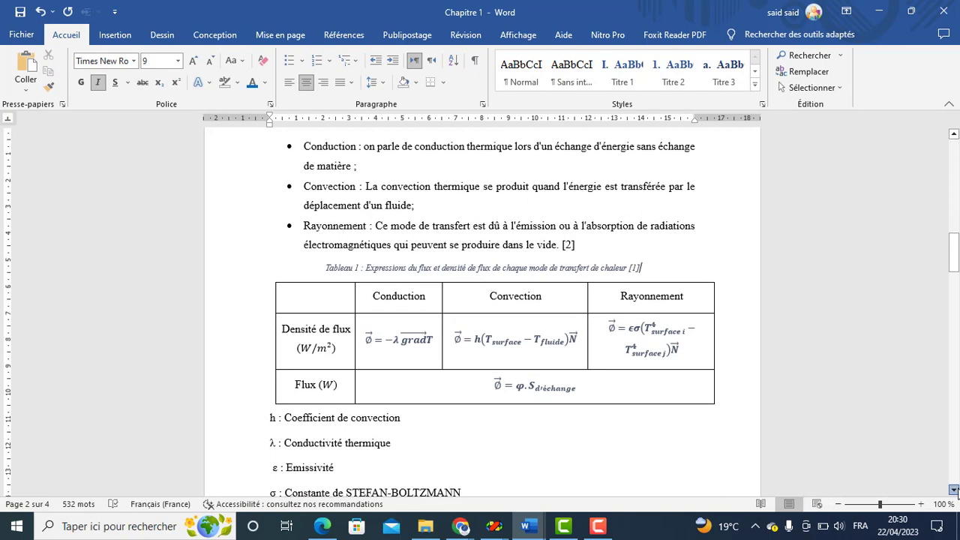
{"action": "left_click_drag", "start_coordinate": [954, 490], "coordinate": [954, 489]}
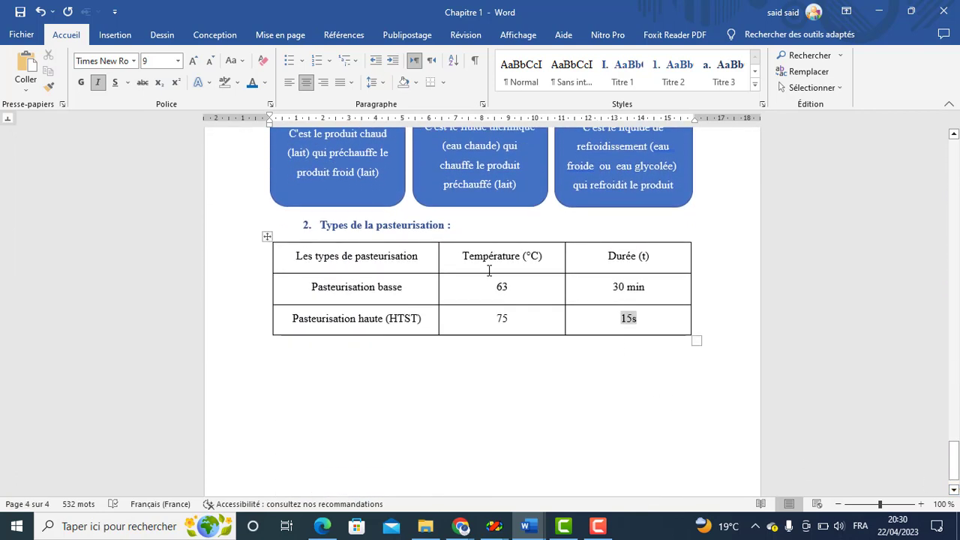
{"action": "left_click", "coordinate": [470, 226]}
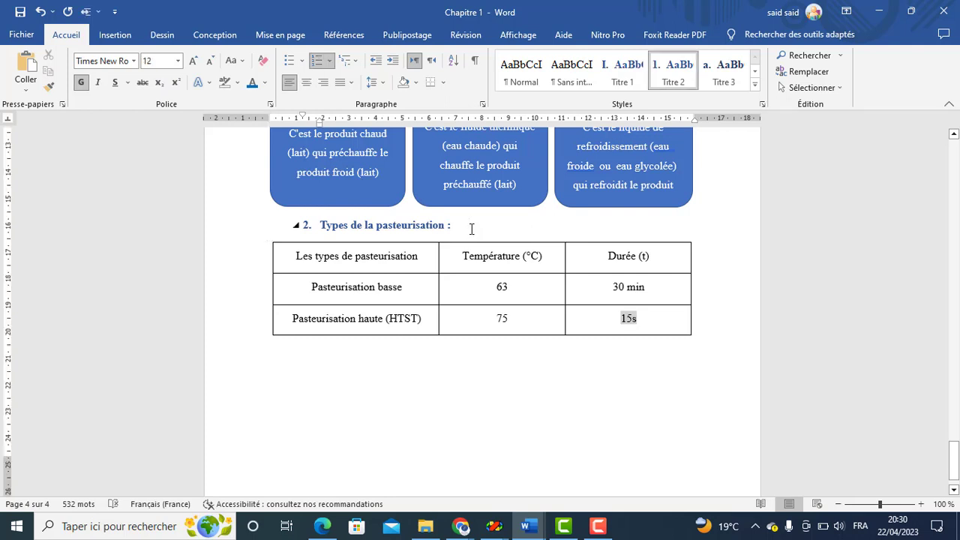
{"action": "key", "text": "Return"}
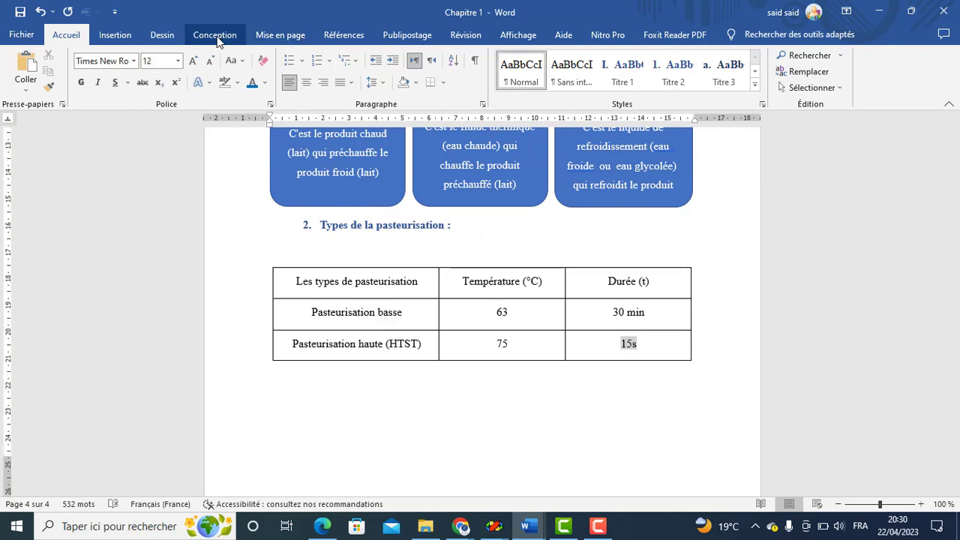
{"action": "left_click", "coordinate": [341, 38]}
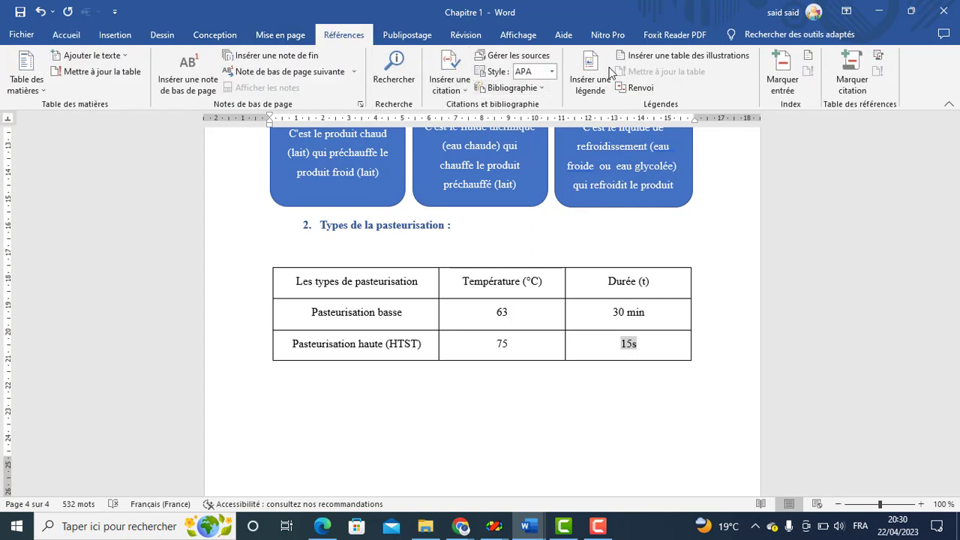
{"action": "left_click", "coordinate": [581, 68]}
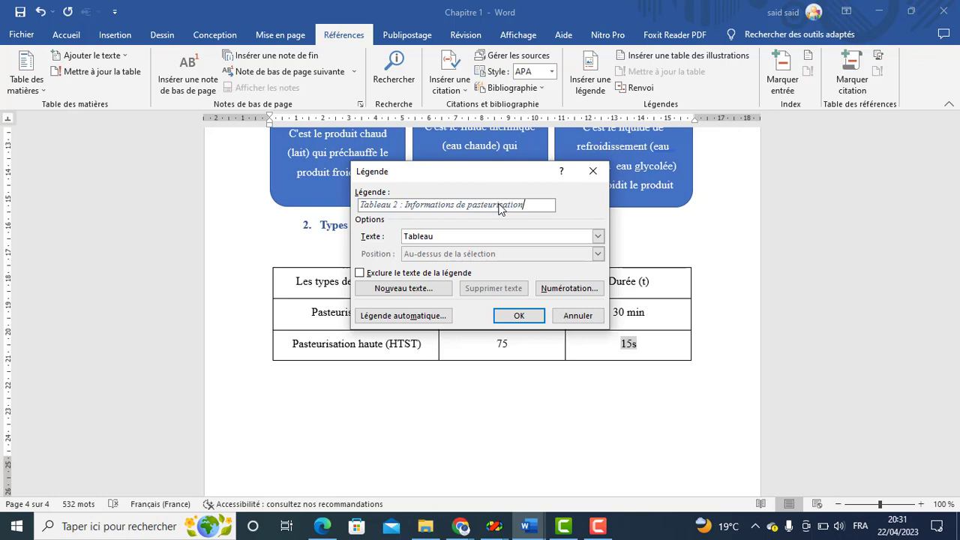
{"action": "left_click", "coordinate": [525, 316]}
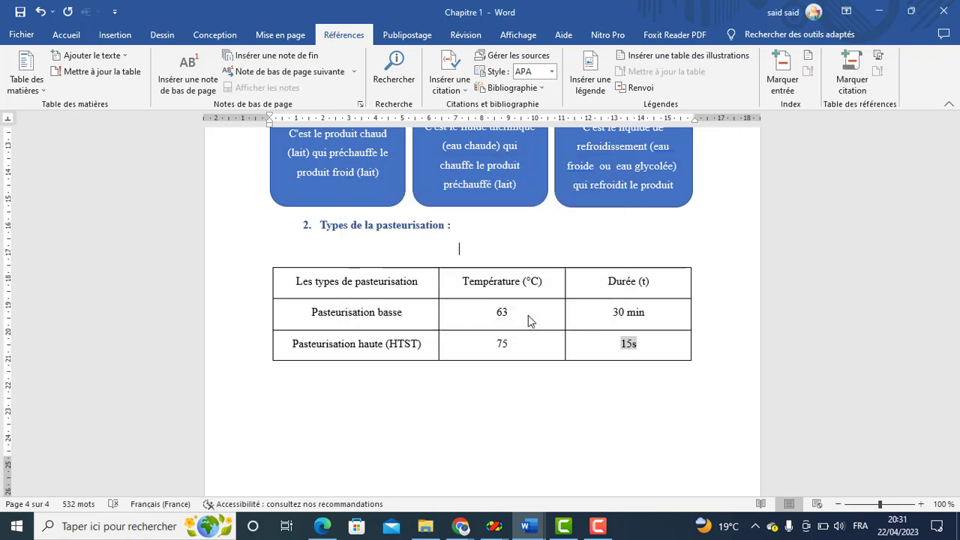
- Centre the caption above the pasteurisation types table
{"action": "left_click", "coordinate": [66, 35]}
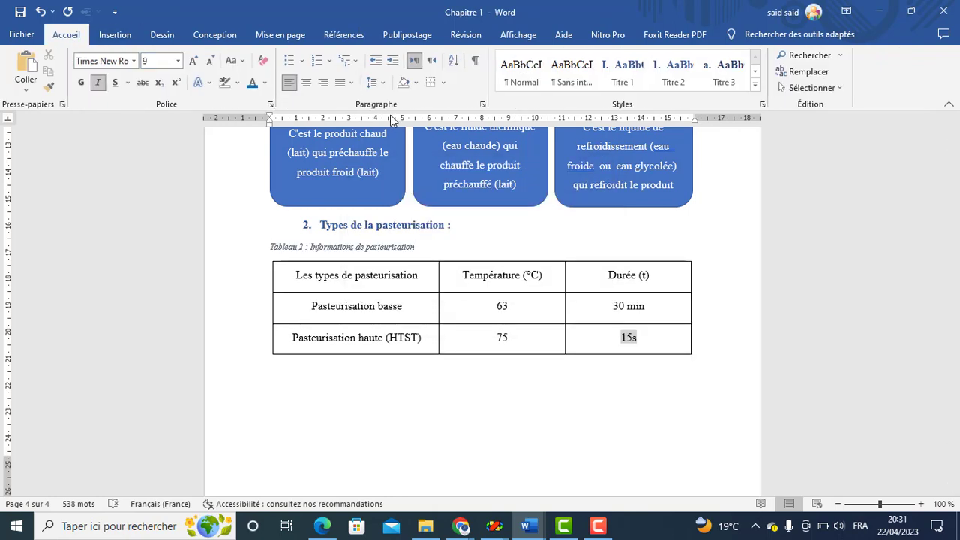
{"action": "left_click", "coordinate": [306, 82]}
{"action": "left_click", "coordinate": [617, 396]}
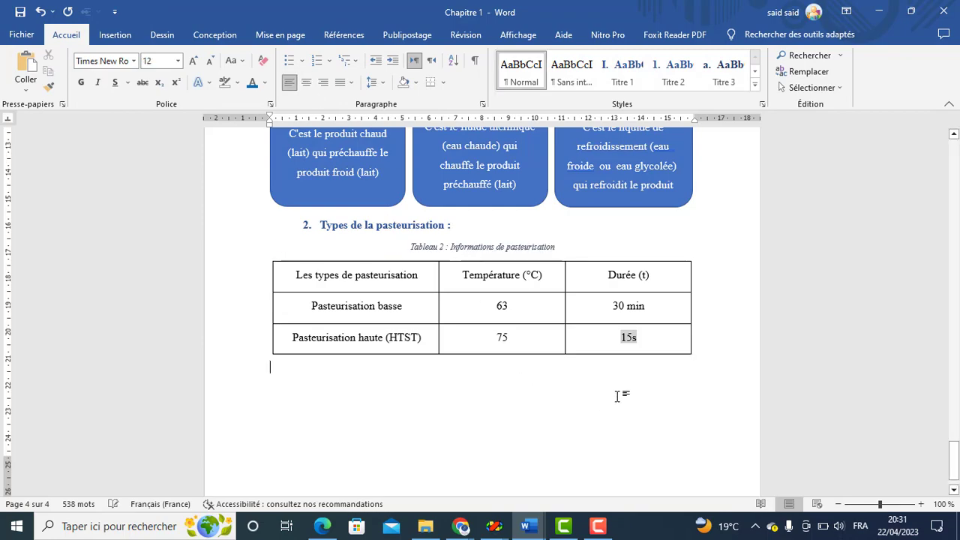
{"action": "left_click", "coordinate": [673, 281]}
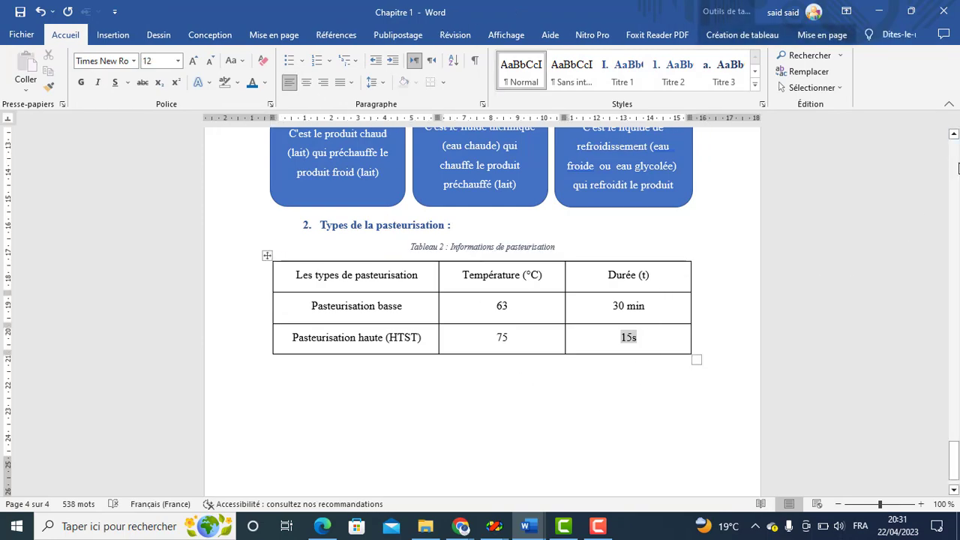
- Convert the symbols h and λ in the legend below the heat flux table into equations
{"action": "scroll", "coordinate": [958, 168], "scroll_direction": "up", "scroll_amount": 20}
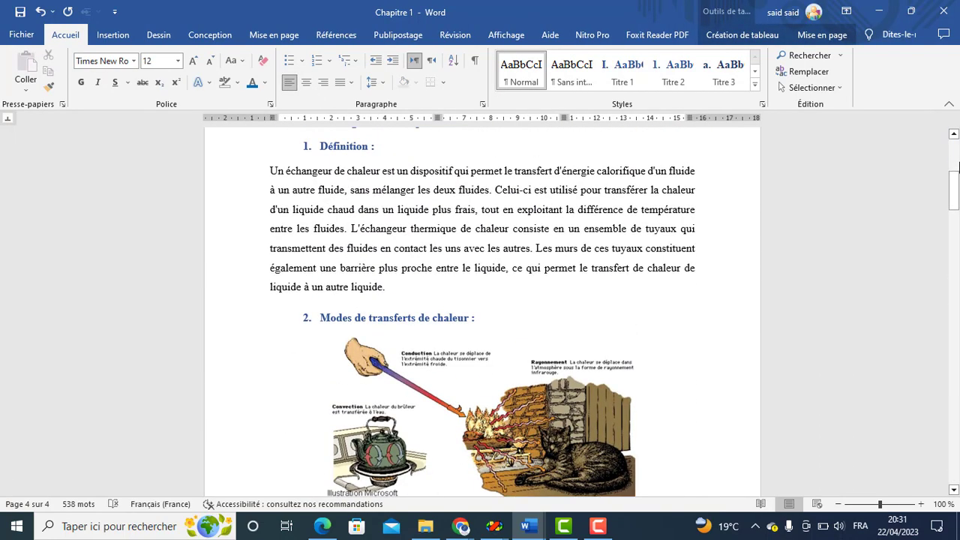
{"action": "left_click_drag", "start_coordinate": [959, 168], "coordinate": [957, 290]}
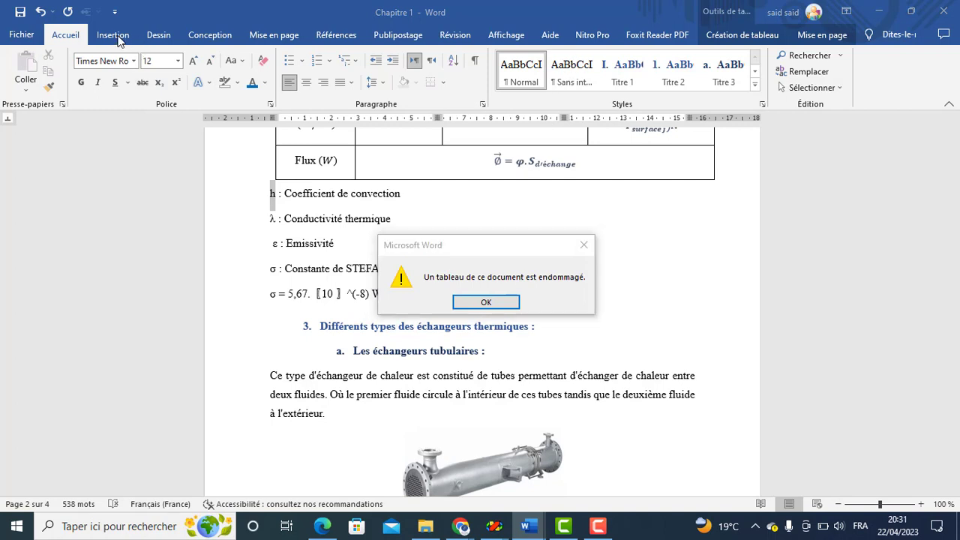
{"action": "left_click", "coordinate": [505, 305]}
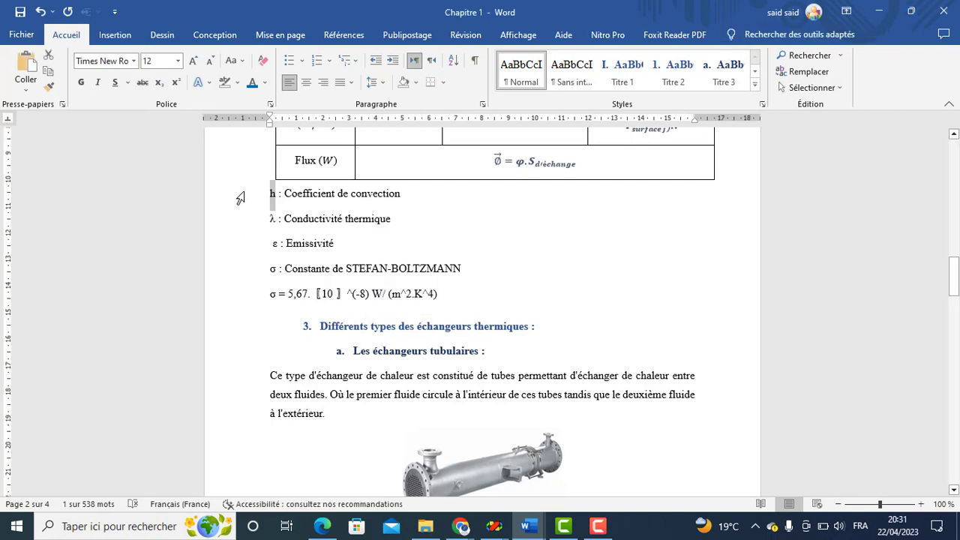
{"action": "left_click", "coordinate": [114, 35]}
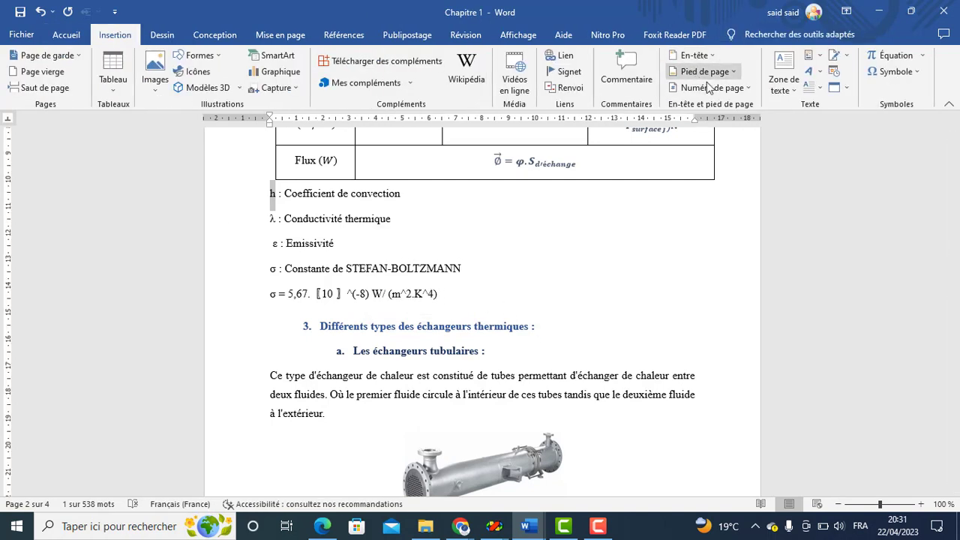
{"action": "left_click", "coordinate": [891, 54]}
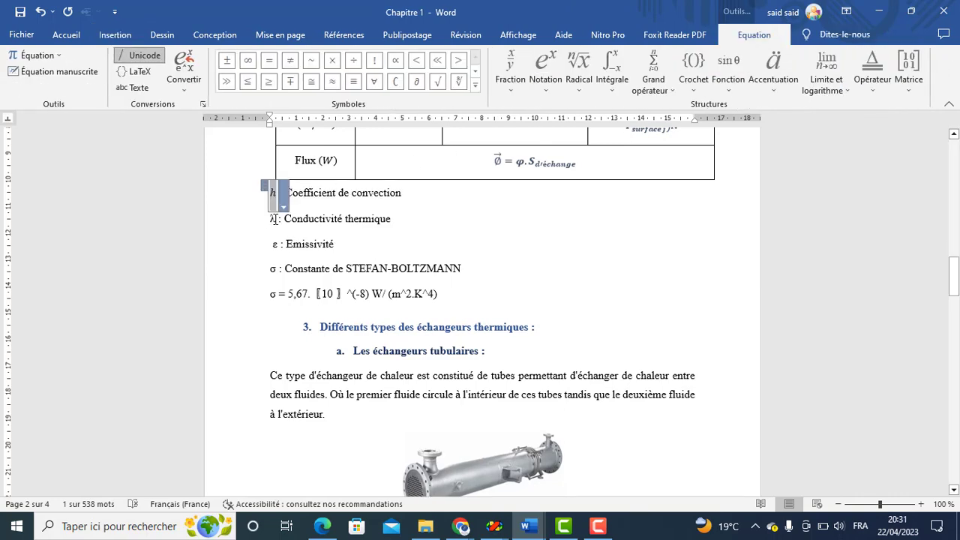
{"action": "left_click_drag", "start_coordinate": [275, 218], "coordinate": [269, 218]}
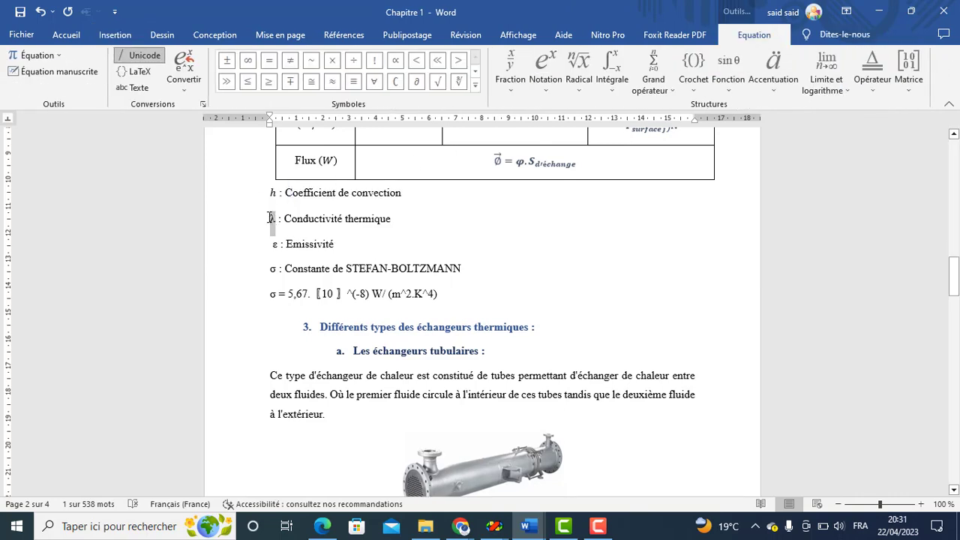
{"action": "left_click", "coordinate": [115, 35]}
{"action": "left_click", "coordinate": [891, 54]}
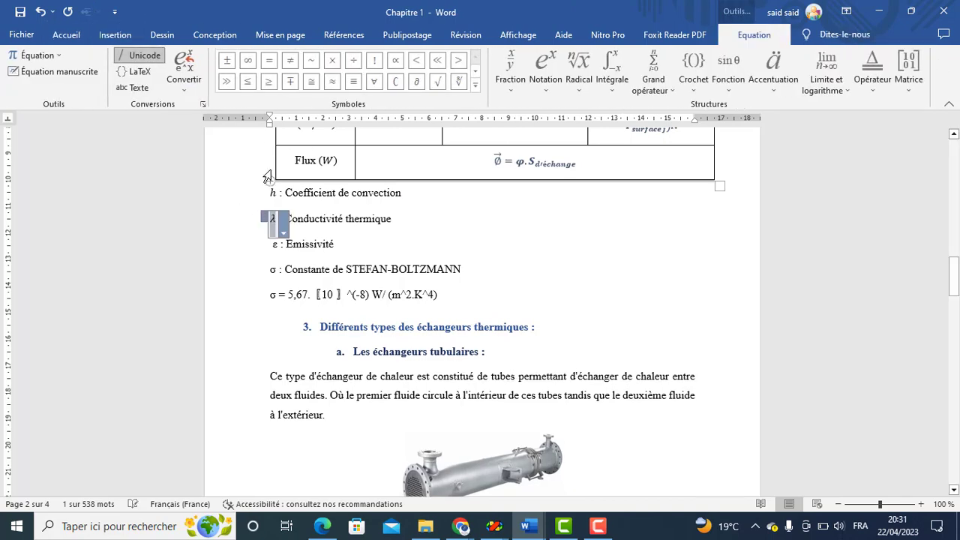
- Convert the symbols ε and σ in front of "Emissivité" and "Constante de STEFAN-BOLTZMANN" into equations
{"action": "left_click", "coordinate": [277, 243]}
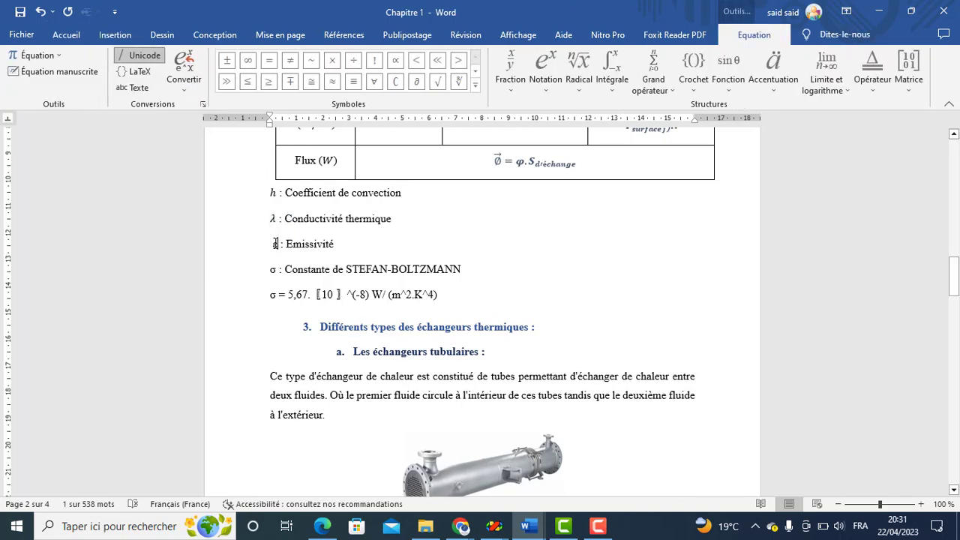
{"action": "left_click", "coordinate": [276, 244]}
{"action": "left_click", "coordinate": [115, 35]}
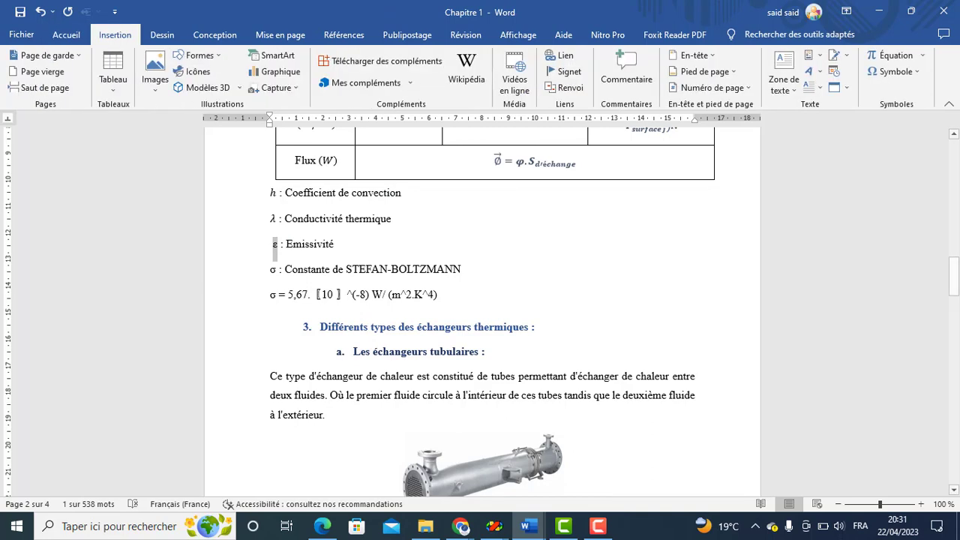
{"action": "left_click", "coordinate": [896, 55]}
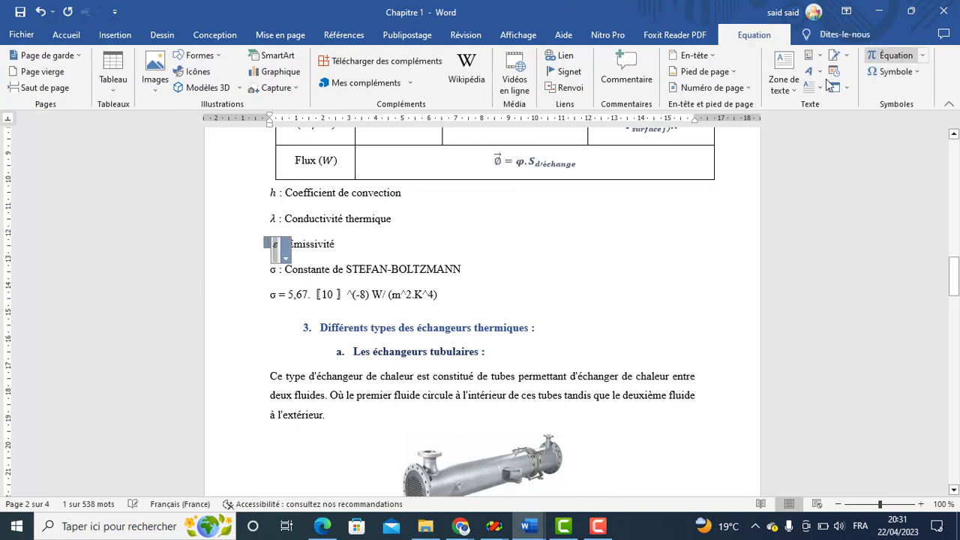
{"action": "left_click", "coordinate": [272, 269]}
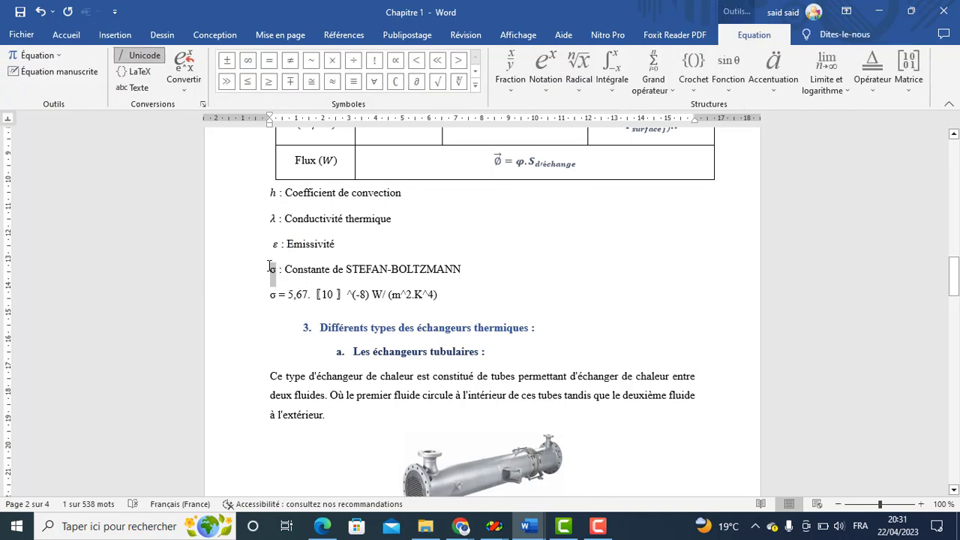
{"action": "left_click", "coordinate": [115, 35]}
{"action": "left_click", "coordinate": [895, 55]}
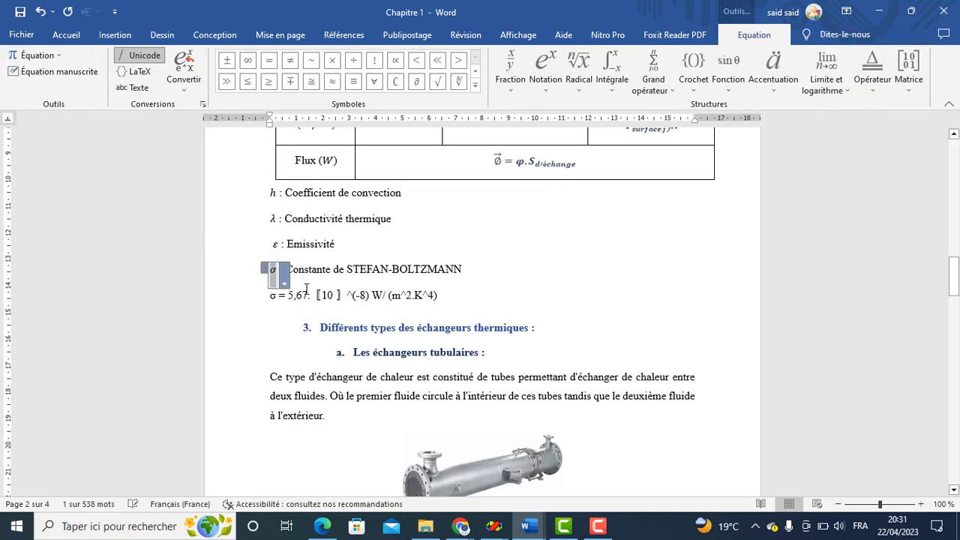
- Convert the whole line giving the value of σ into an equation and align it left
{"action": "left_click_drag", "start_coordinate": [270, 300], "coordinate": [442, 302]}
{"action": "left_click", "coordinate": [115, 34]}
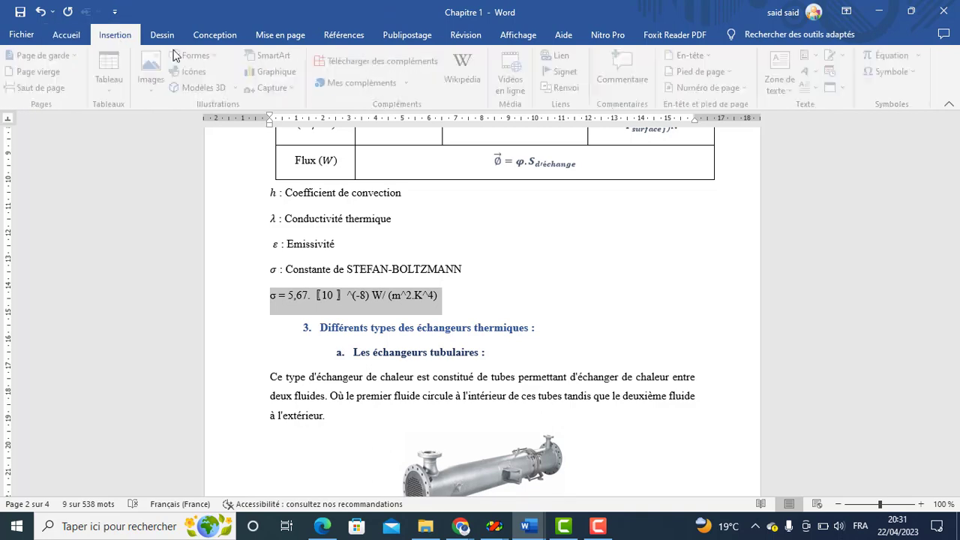
{"action": "left_click", "coordinate": [896, 57]}
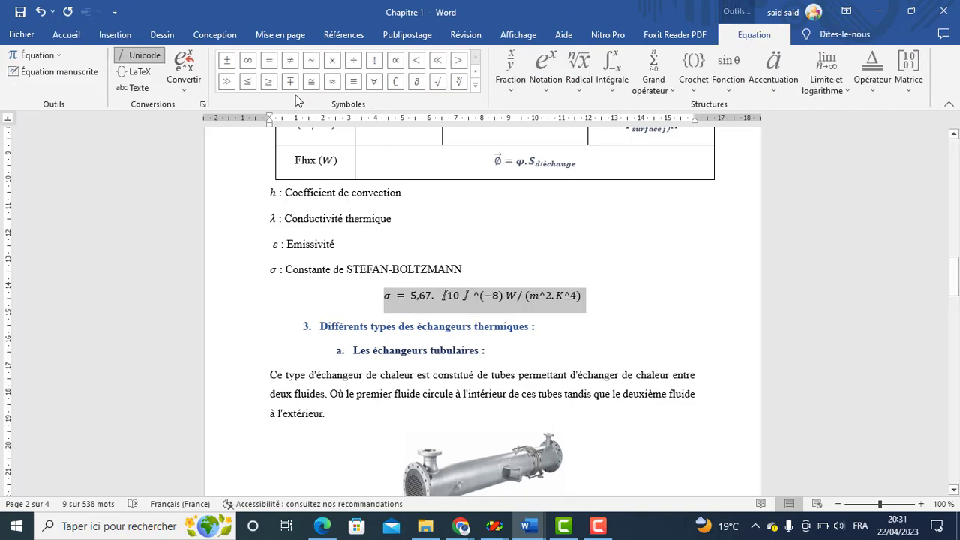
{"action": "left_click", "coordinate": [76, 38]}
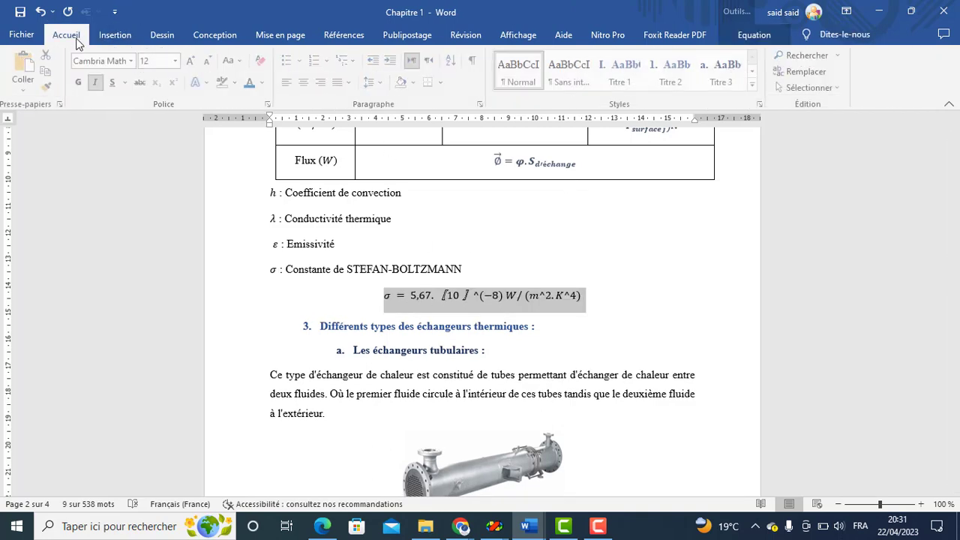
{"action": "left_click", "coordinate": [288, 81]}
{"action": "left_click", "coordinate": [366, 300]}
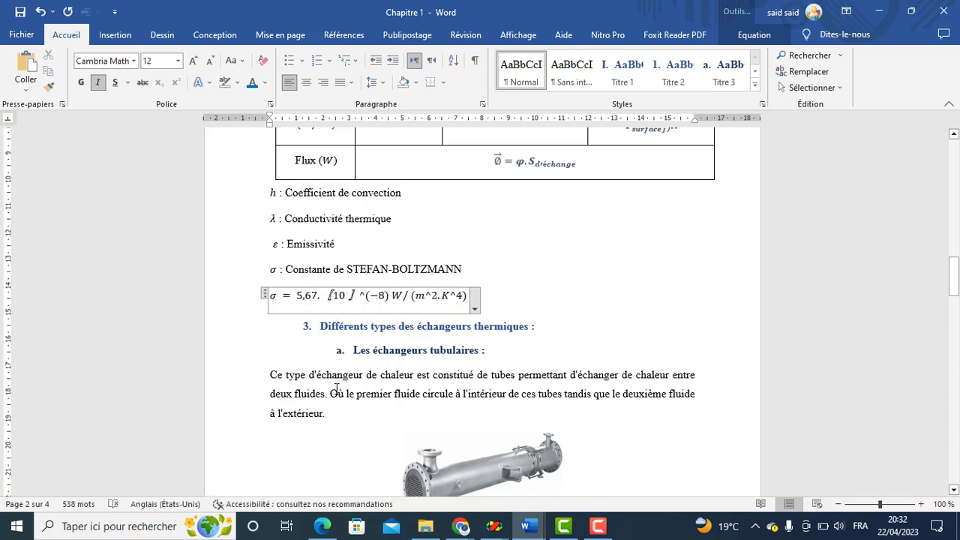
{"action": "left_click", "coordinate": [569, 296]}
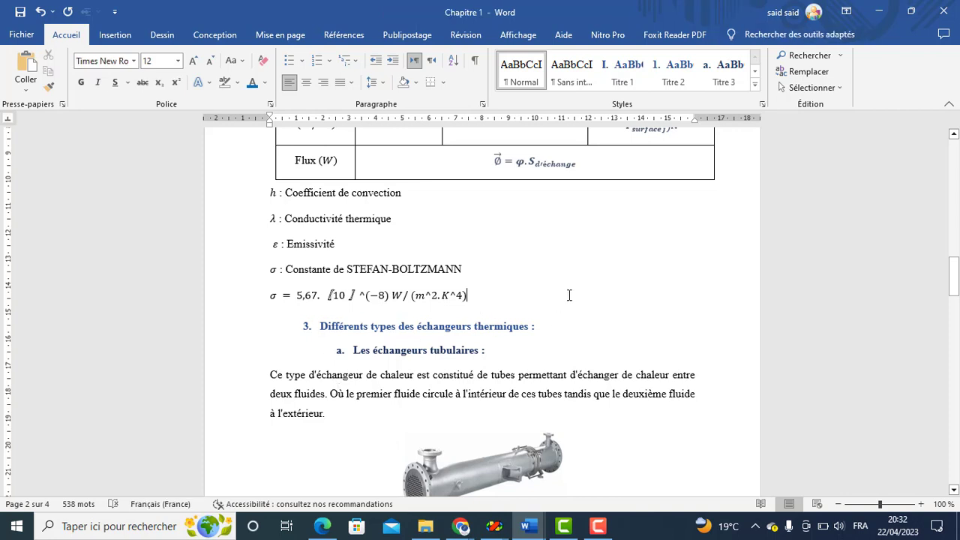
- Delete the bracketed 10 and its ^(-8) exponent text between "5,67." and "W" in the σ equation
{"action": "left_click", "coordinate": [359, 295]}
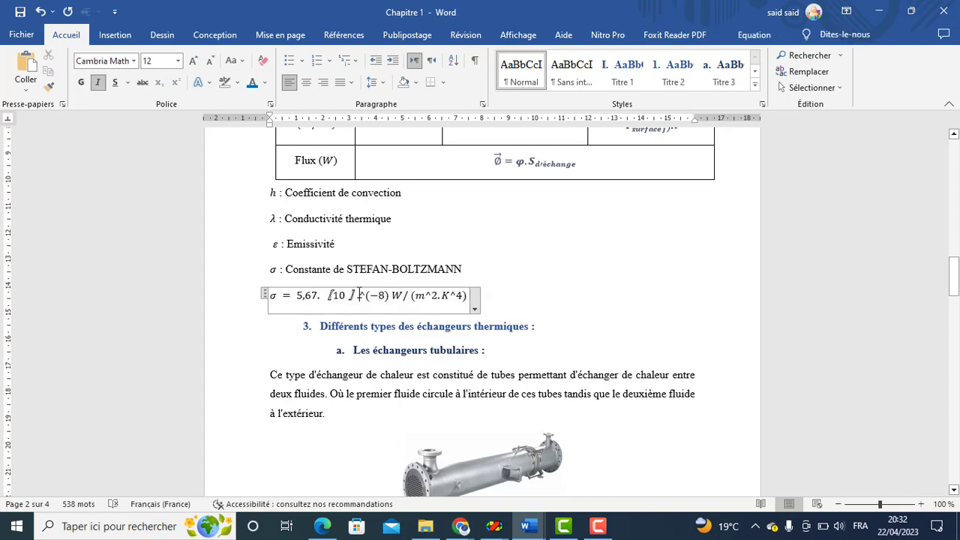
{"action": "key", "text": "BackSpace"}
{"action": "key", "text": "BackSpace"}
{"action": "key", "text": "BackSpace"}
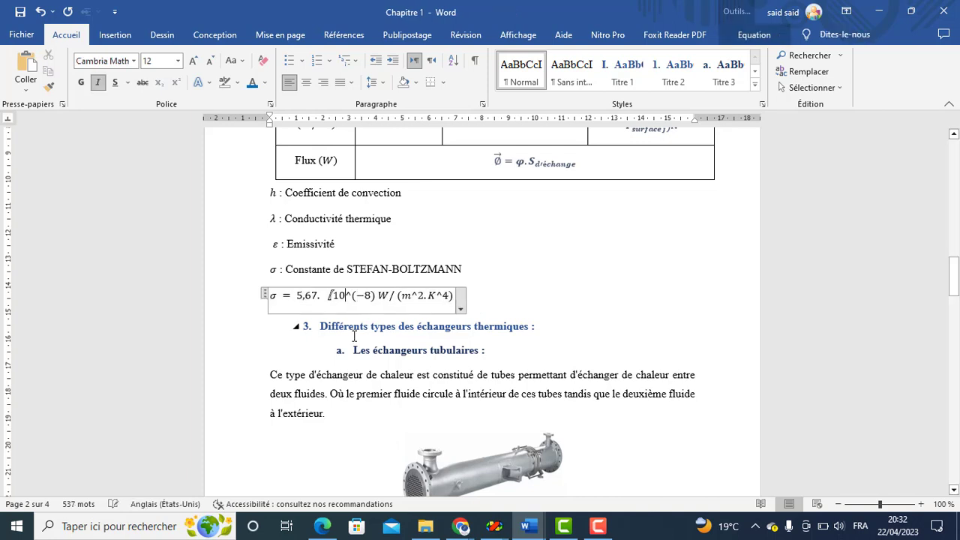
{"action": "key", "text": "BackSpace"}
{"action": "key", "text": "Delete"}
{"action": "key", "text": "Delete"}
{"action": "key", "text": "Delete"}
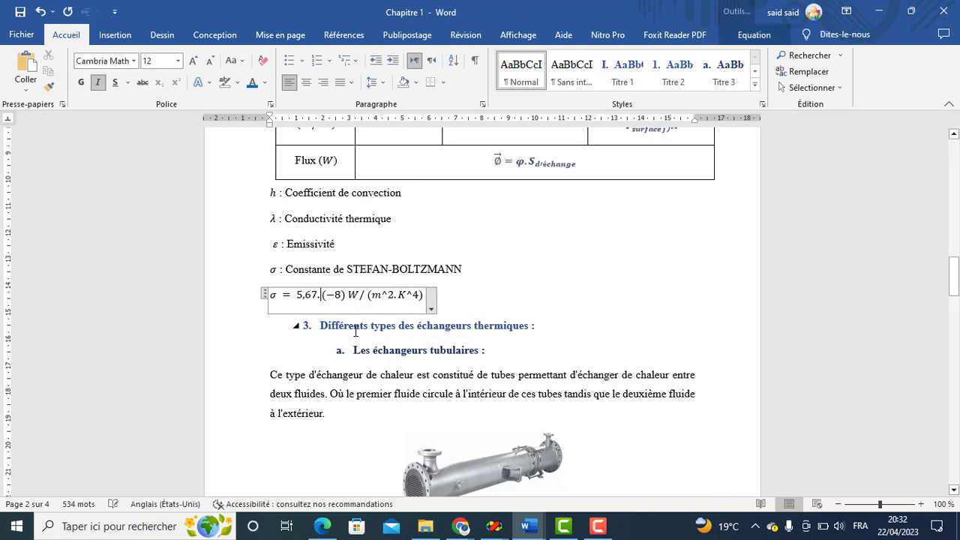
{"action": "key", "text": "Delete"}
{"action": "key", "text": "Delete"}
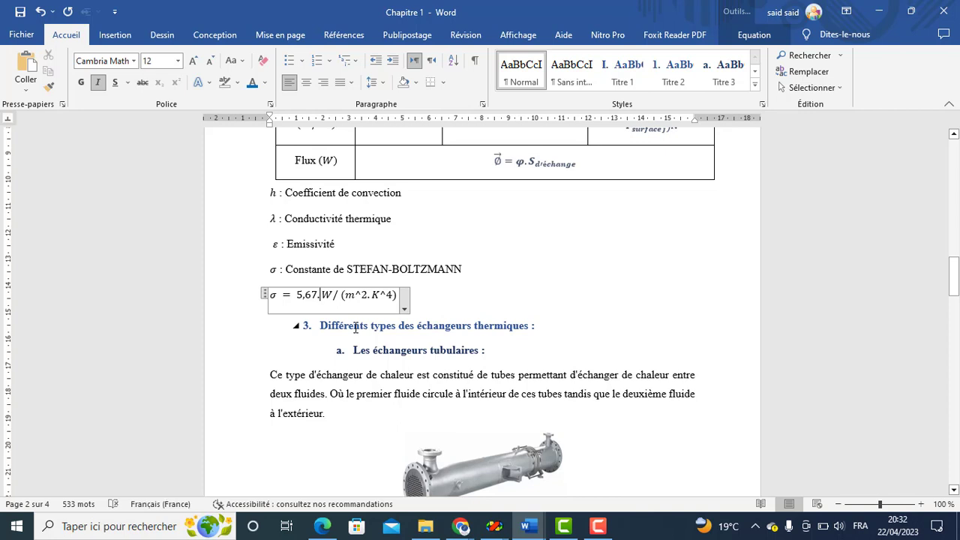
- Insert 10 with the superscript exponent -8 between "5,67." and "W" in the σ equation
{"action": "left_click", "coordinate": [753, 35]}
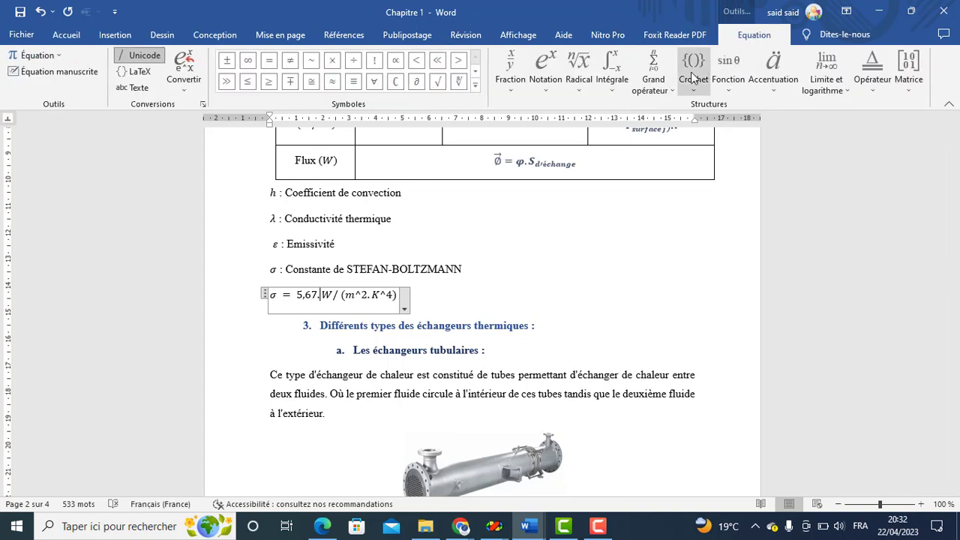
{"action": "left_click", "coordinate": [540, 88]}
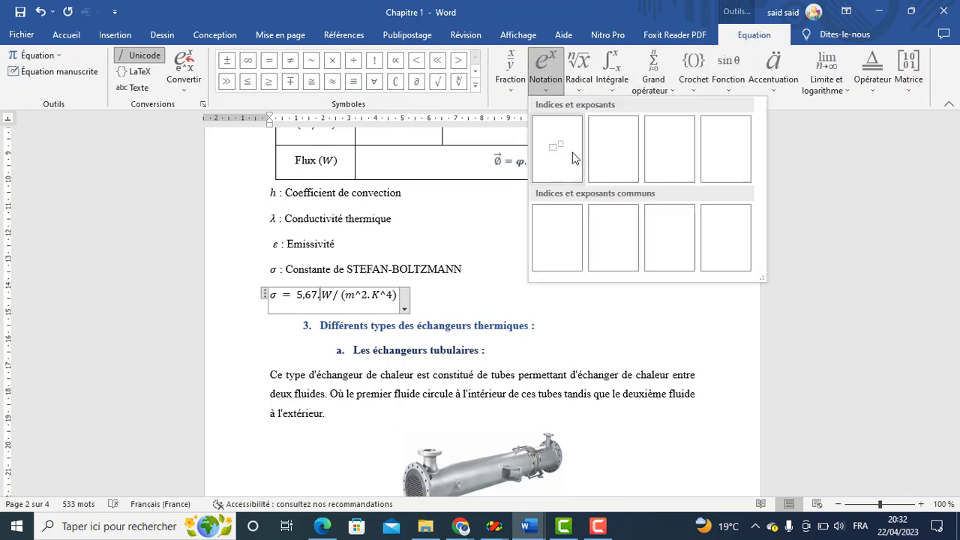
{"action": "left_click", "coordinate": [572, 157]}
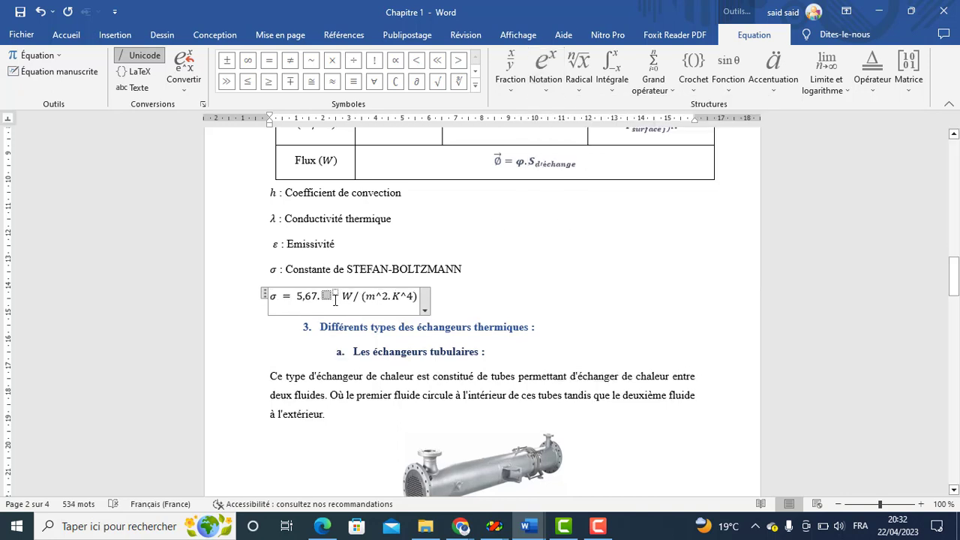
{"action": "type", "text": "10"}
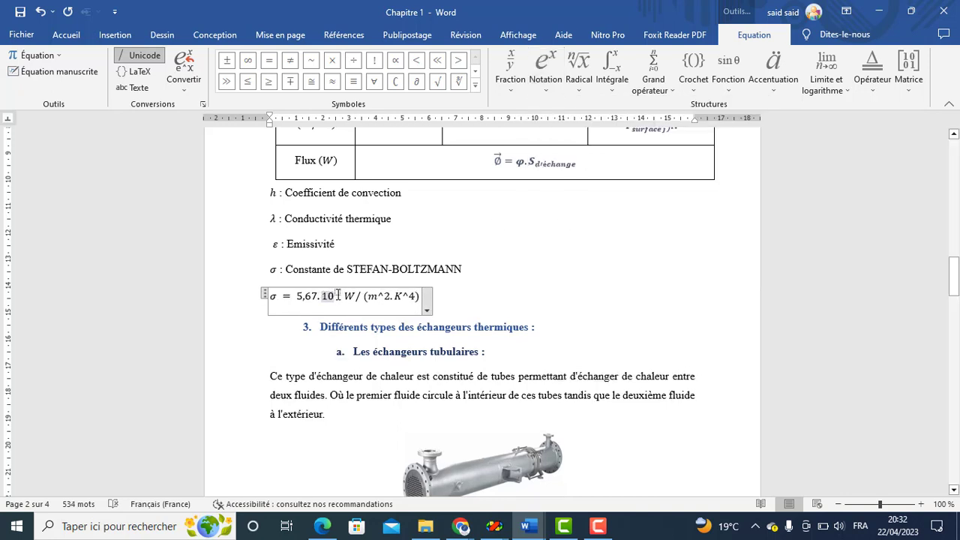
{"action": "left_click", "coordinate": [338, 292]}
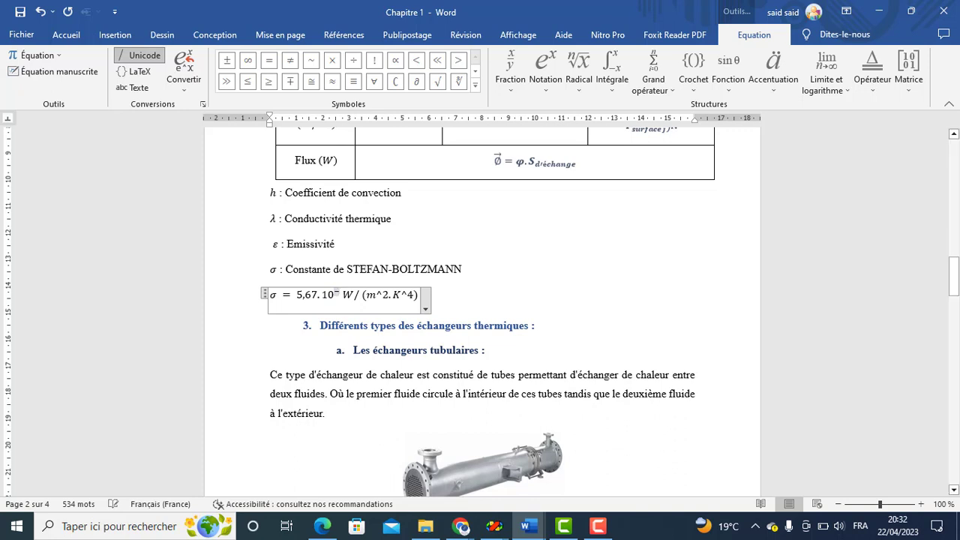
{"action": "type", "text": "-8"}
- Delete the plain-text exponent "^2" after m and the "^4)" after K in the σ equation
{"action": "left_click", "coordinate": [391, 293]}
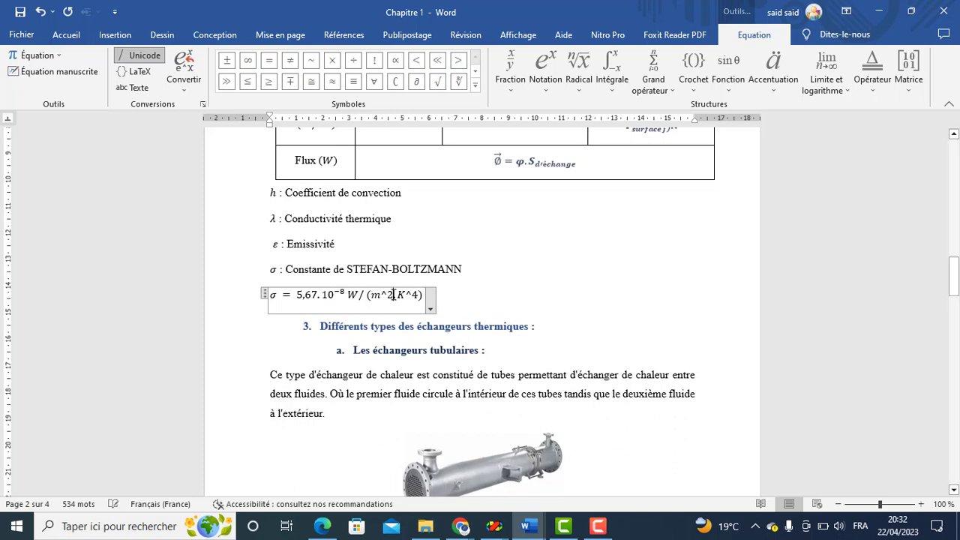
{"action": "key", "text": "BackSpace"}
{"action": "key", "text": "BackSpace"}
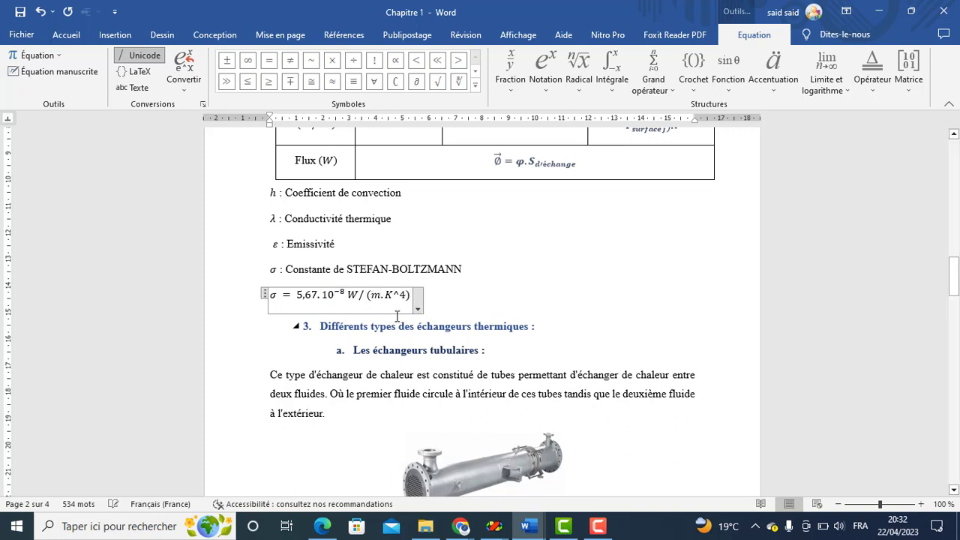
{"action": "left_click", "coordinate": [410, 296]}
{"action": "key", "text": "BackSpace"}
{"action": "key", "text": "BackSpace"}
{"action": "key", "text": "BackSpace"}
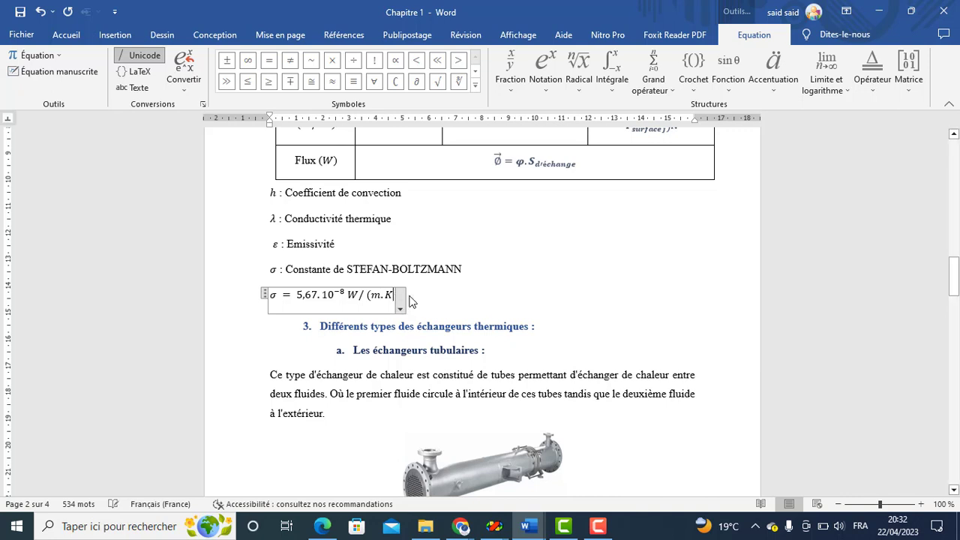
- Turn the m in the σ equation's unit into a superscript structure with exponent 2
{"action": "double_click", "coordinate": [379, 297]}
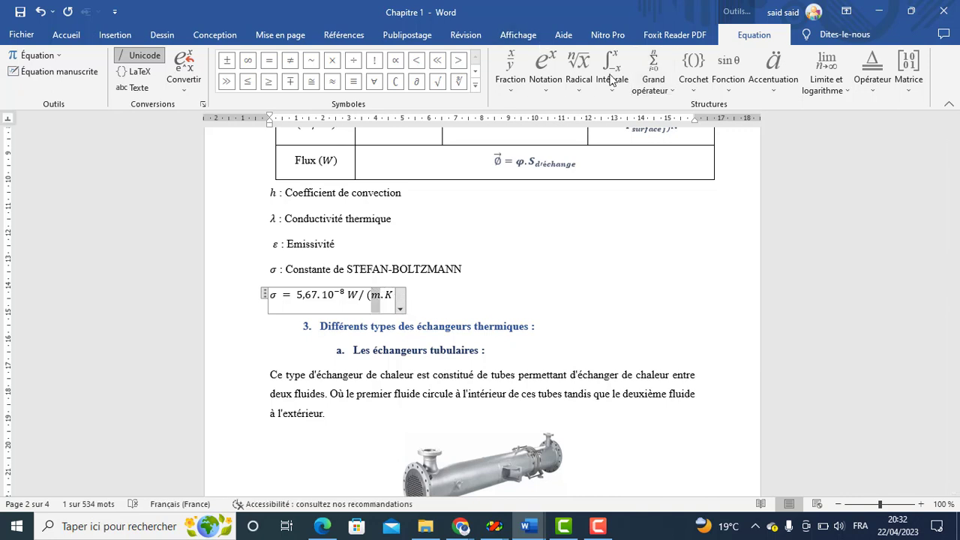
{"action": "left_click", "coordinate": [541, 86]}
{"action": "left_click", "coordinate": [564, 143]}
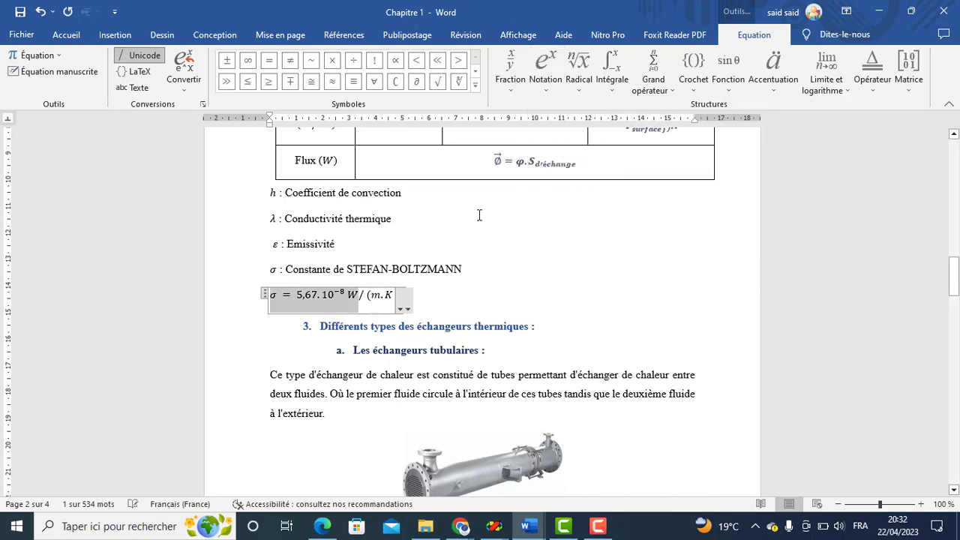
{"action": "left_click", "coordinate": [385, 296]}
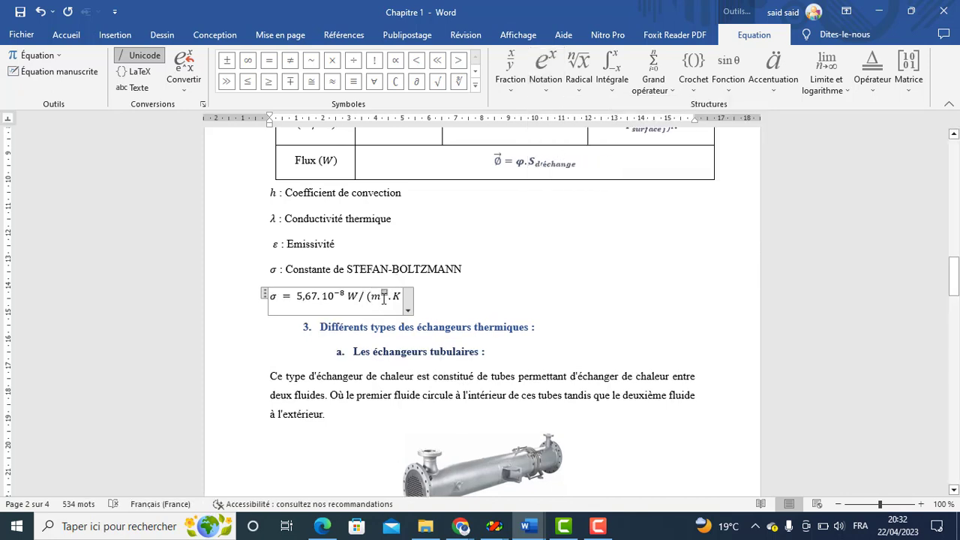
{"action": "type", "text": "2"}
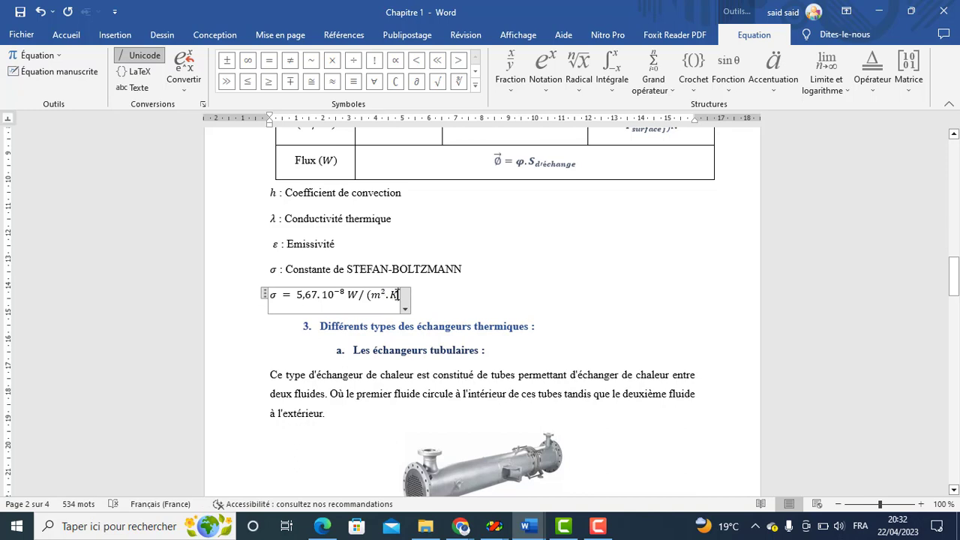
- Turn the K in the σ equation's unit into a superscript structure with exponent 4
{"action": "double_click", "coordinate": [398, 295]}
{"action": "left_click", "coordinate": [398, 297]}
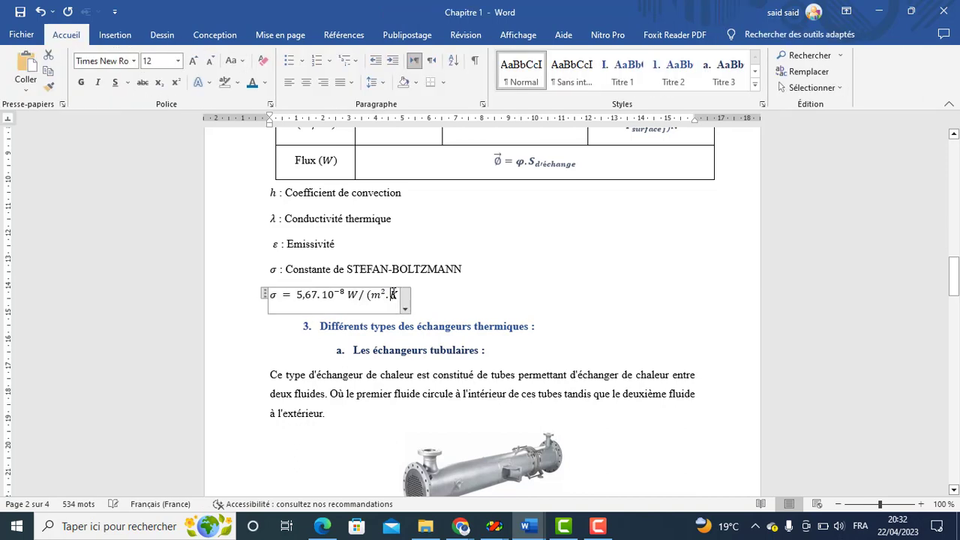
{"action": "double_click", "coordinate": [394, 296]}
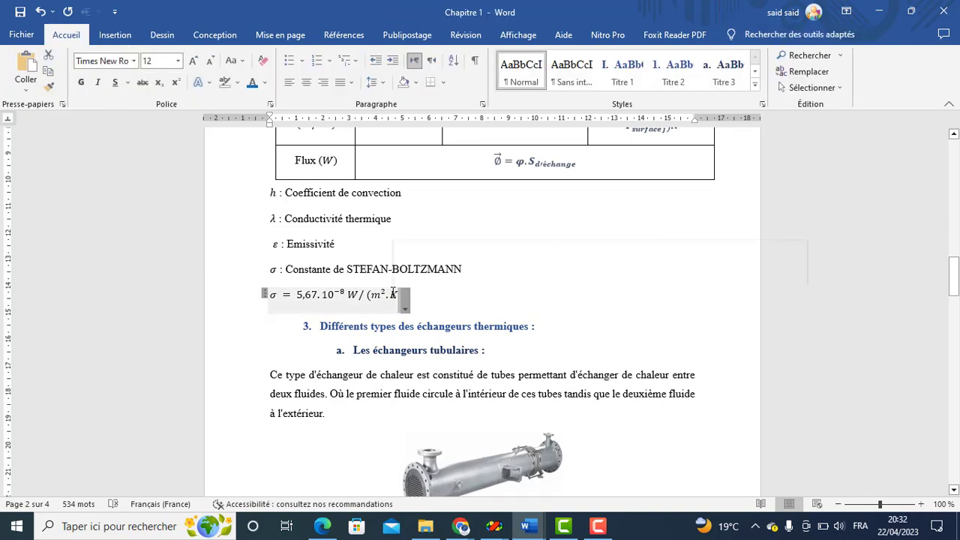
{"action": "double_click", "coordinate": [393, 293]}
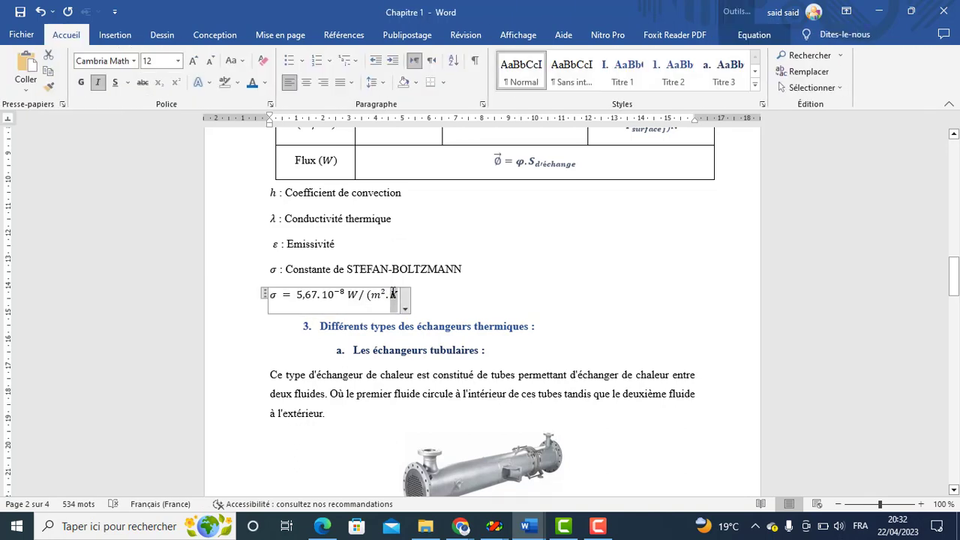
{"action": "left_click", "coordinate": [742, 31]}
{"action": "left_click", "coordinate": [545, 79]}
{"action": "left_click", "coordinate": [557, 150]}
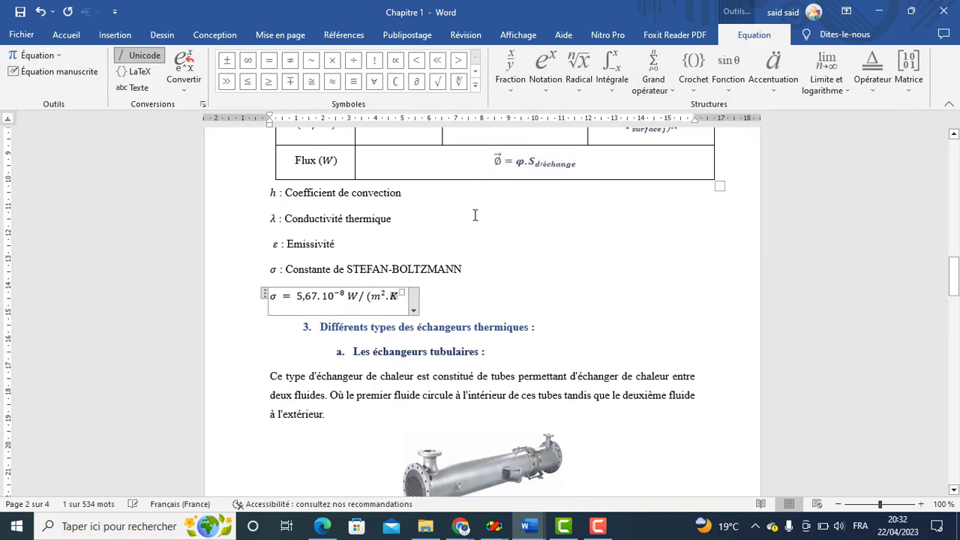
{"action": "left_click", "coordinate": [408, 300]}
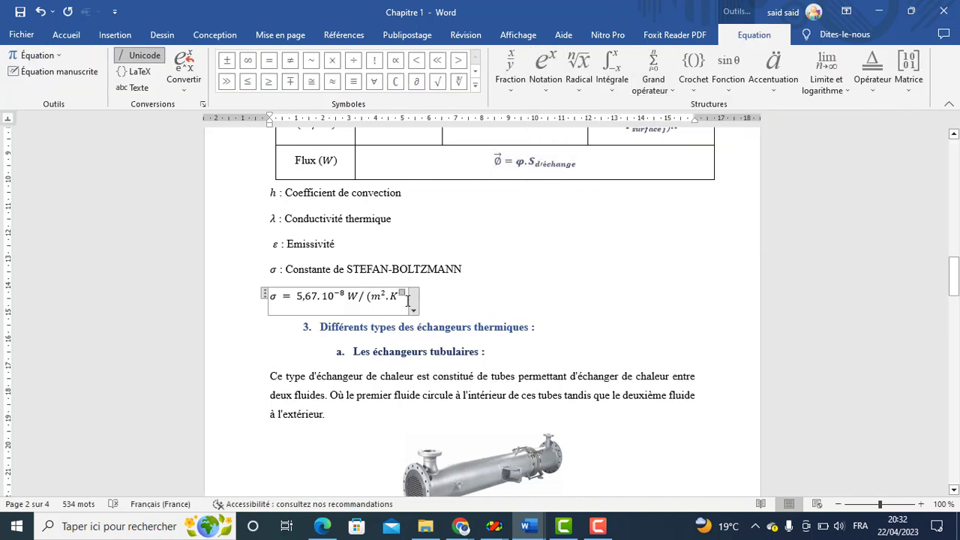
{"action": "type", "text": "4"}
{"action": "left_click", "coordinate": [433, 298]}
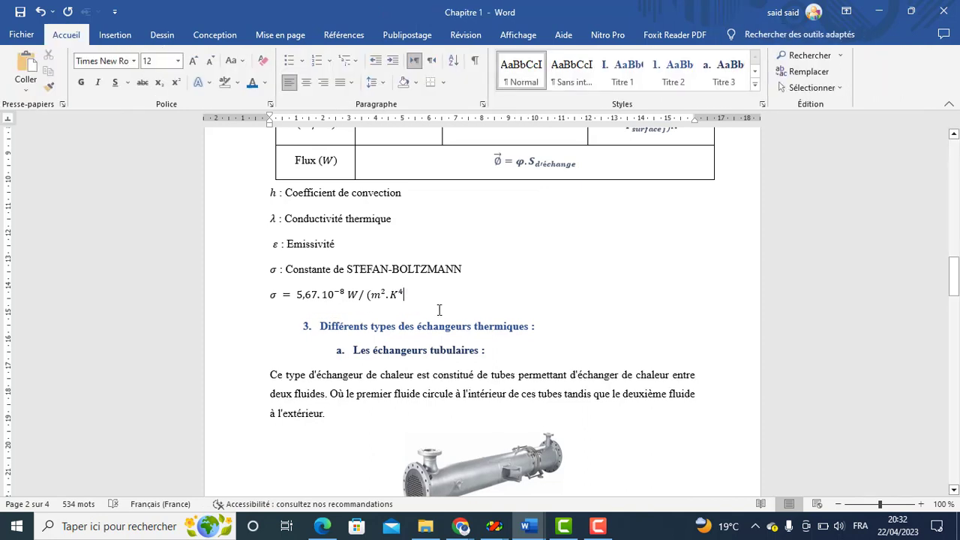
- Add the closing parenthesis after the K exponent at the end of the σ equation
{"action": "left_click", "coordinate": [270, 296]}
{"action": "left_click", "coordinate": [405, 297]}
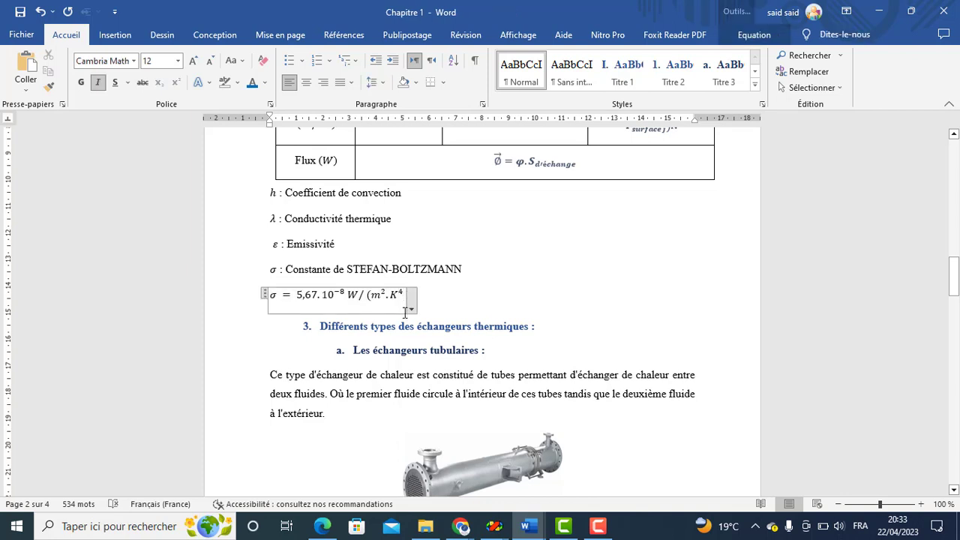
{"action": "type", "text": ")"}
{"action": "left_click", "coordinate": [570, 303]}
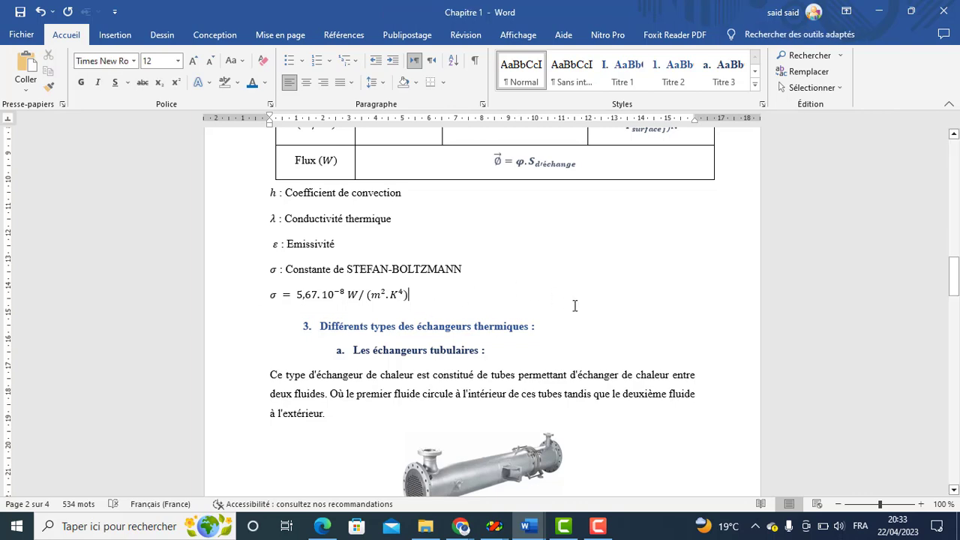
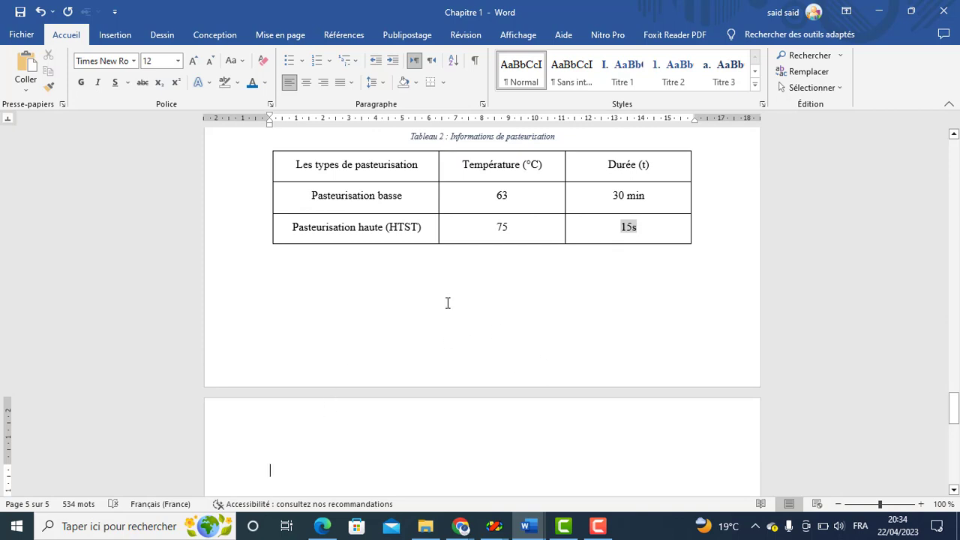
- Insert the predefined table of contents "Table automatique 1" on the blank last page after Tableau 2
{"action": "left_click", "coordinate": [351, 36]}
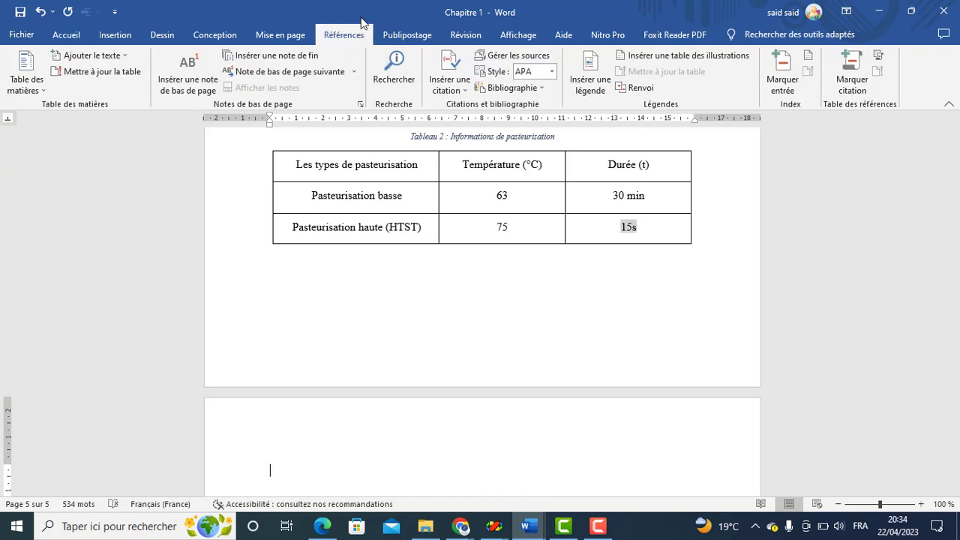
{"action": "left_click", "coordinate": [45, 92]}
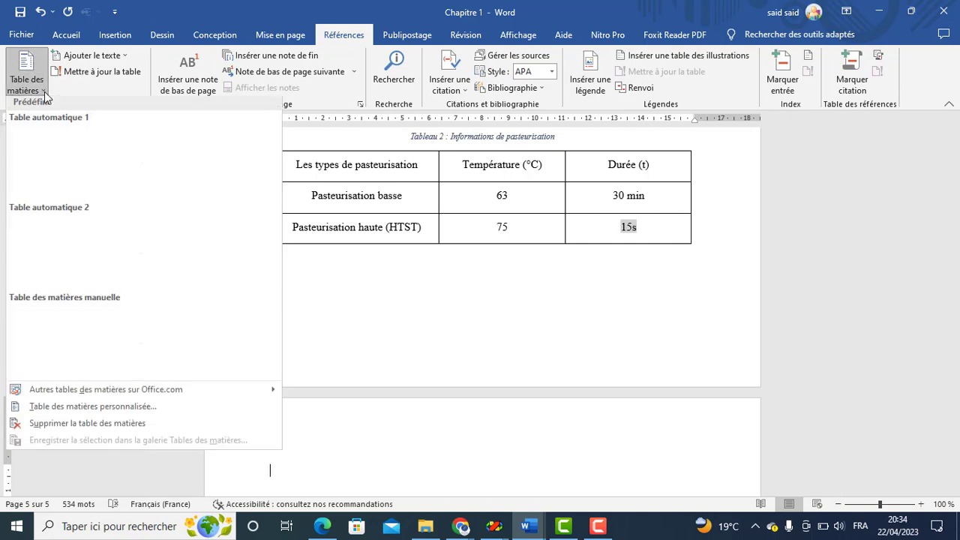
{"action": "left_click", "coordinate": [67, 156]}
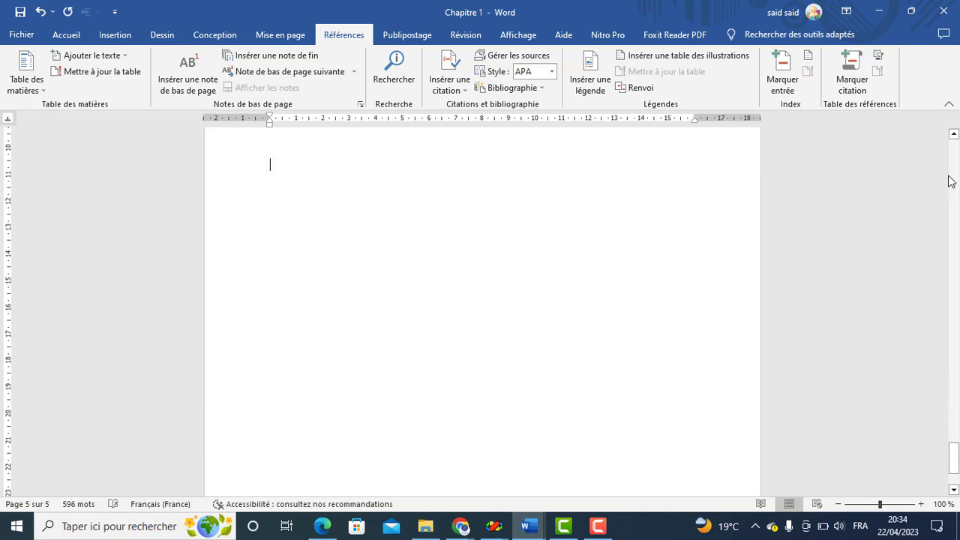
{"action": "left_click", "coordinate": [953, 134]}
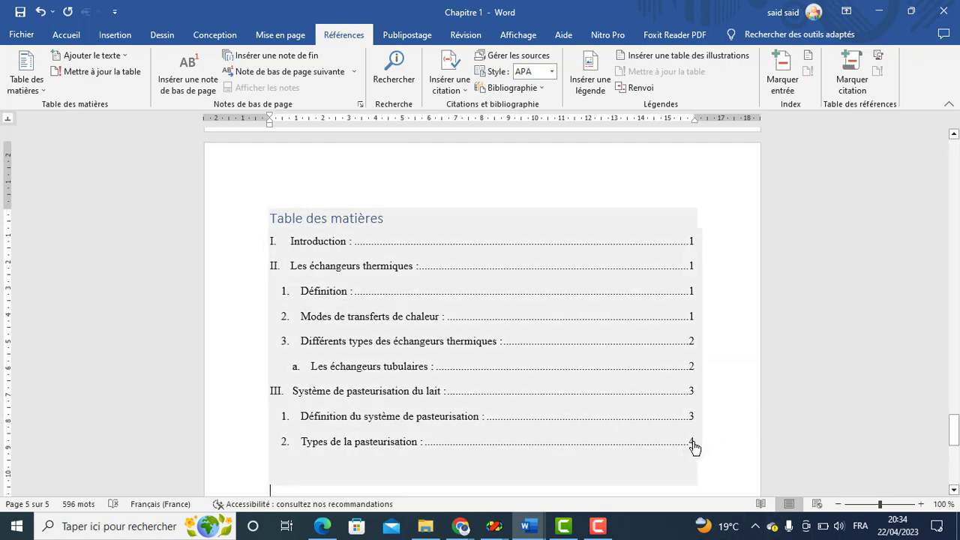
- Follow the table of contents link to "Types de la pasteurisation" to check its page, and return to the table
{"action": "left_click", "coordinate": [692, 447], "text": "ctrl"}
{"action": "scroll", "coordinate": [692, 447], "scroll_direction": "up", "scroll_amount": 1}
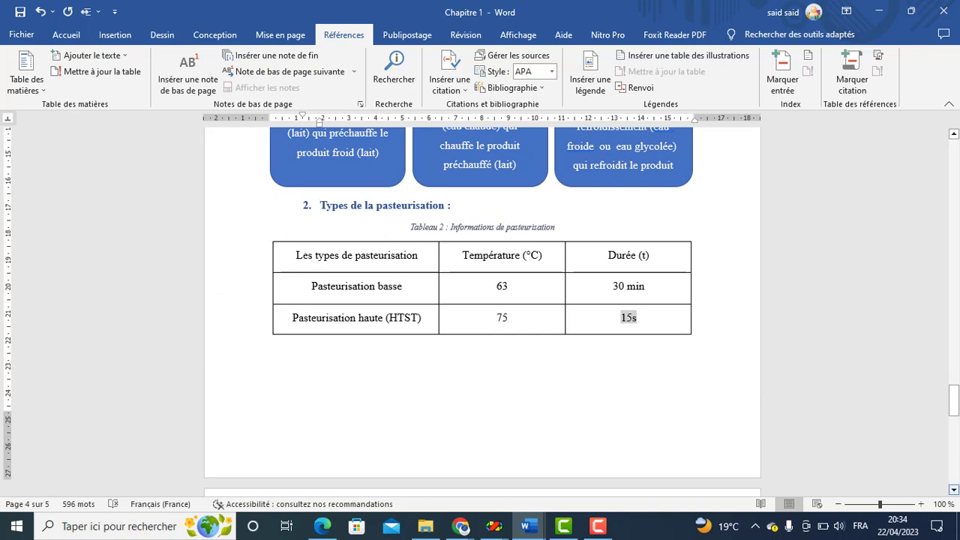
{"action": "scroll", "coordinate": [958, 379], "scroll_direction": "down", "scroll_amount": 8}
{"action": "scroll", "coordinate": [617, 377], "scroll_direction": "up", "scroll_amount": 8}
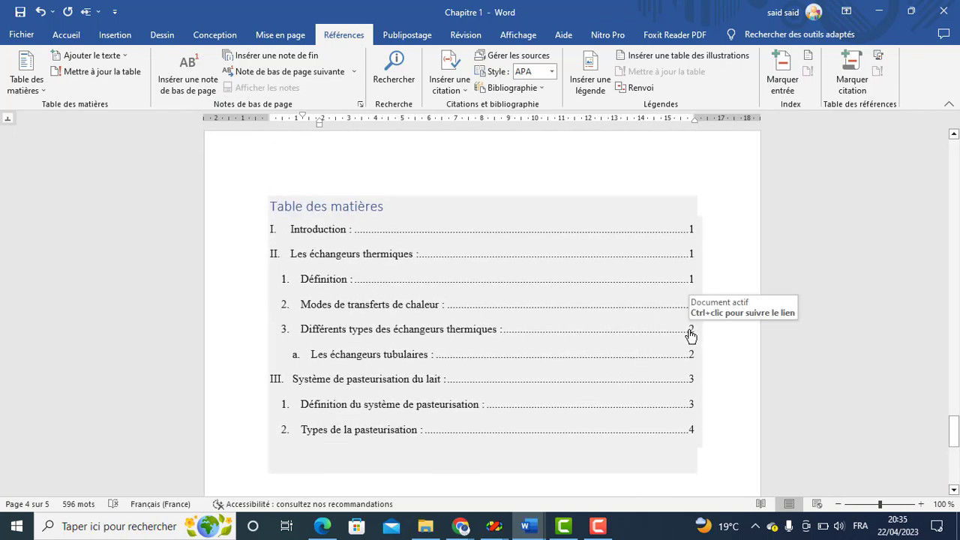
- Follow the table of contents link to "Différents types des échangeurs thermiques" and return to the table
{"action": "left_click", "coordinate": [691, 336]}
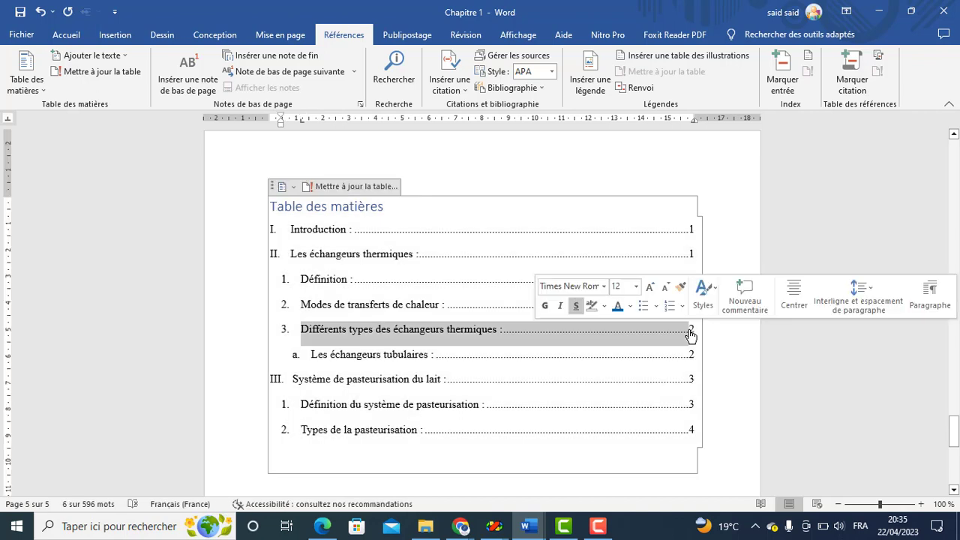
{"action": "left_click", "coordinate": [691, 335], "text": "ctrl"}
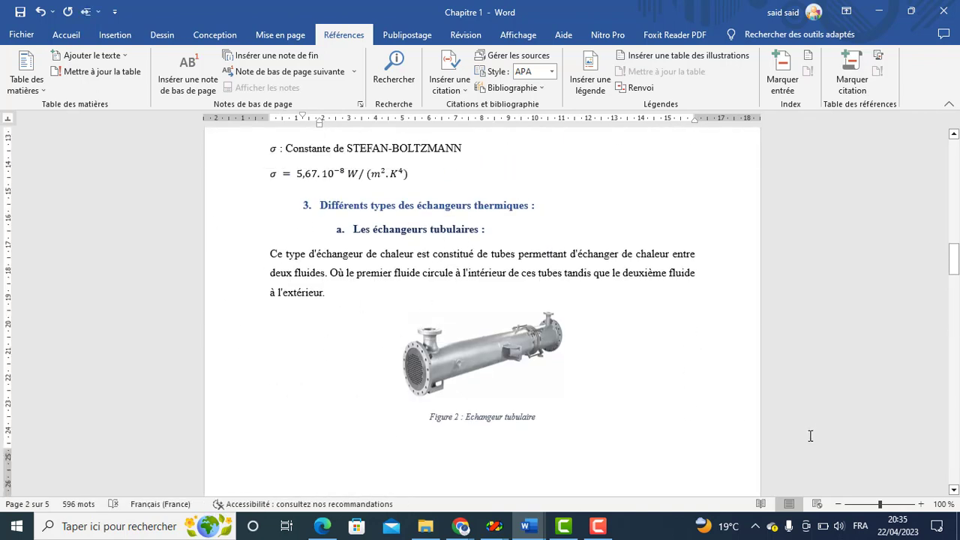
{"action": "left_click", "coordinate": [956, 472]}
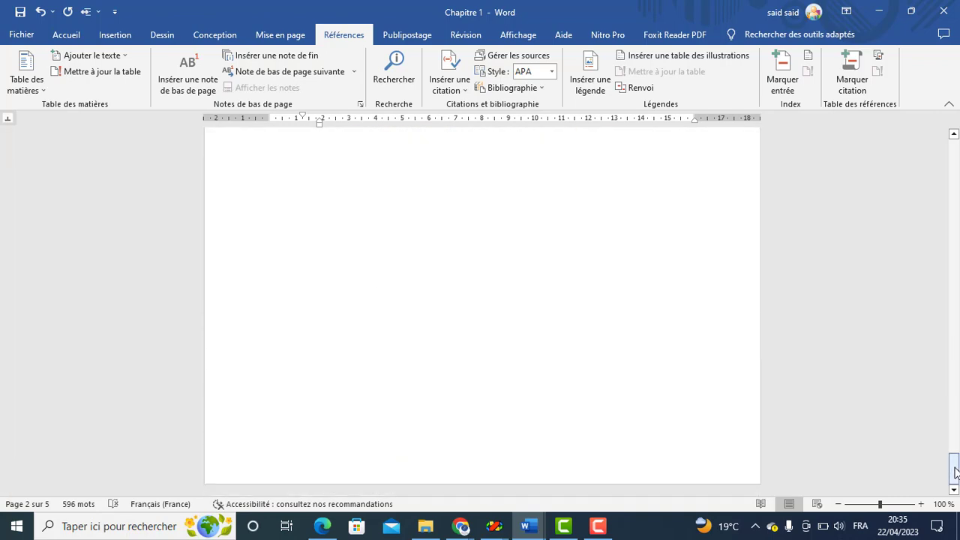
{"action": "left_click", "coordinate": [956, 288]}
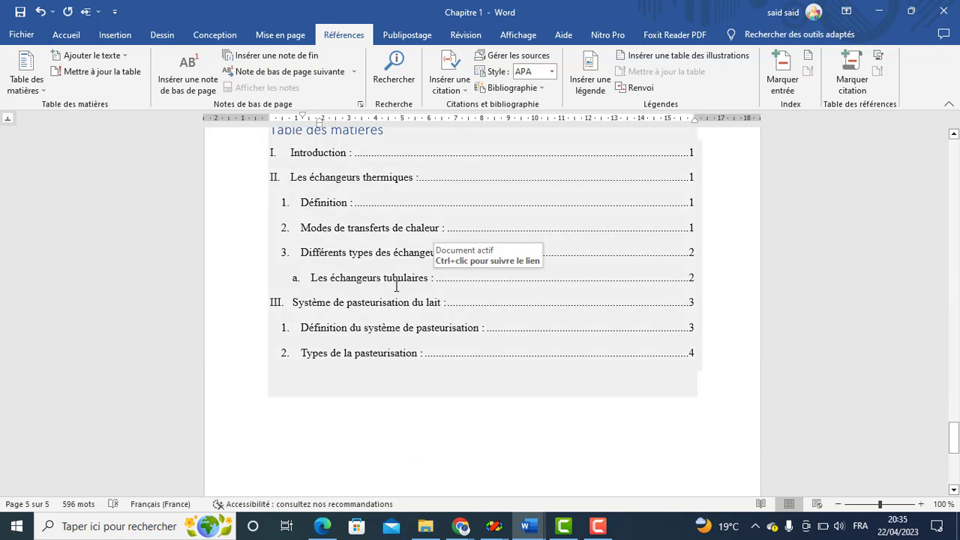
- Follow the table of contents link to "Les échangeurs tubulaires" to check where it leads
{"action": "left_click", "coordinate": [691, 279], "text": "ctrl"}
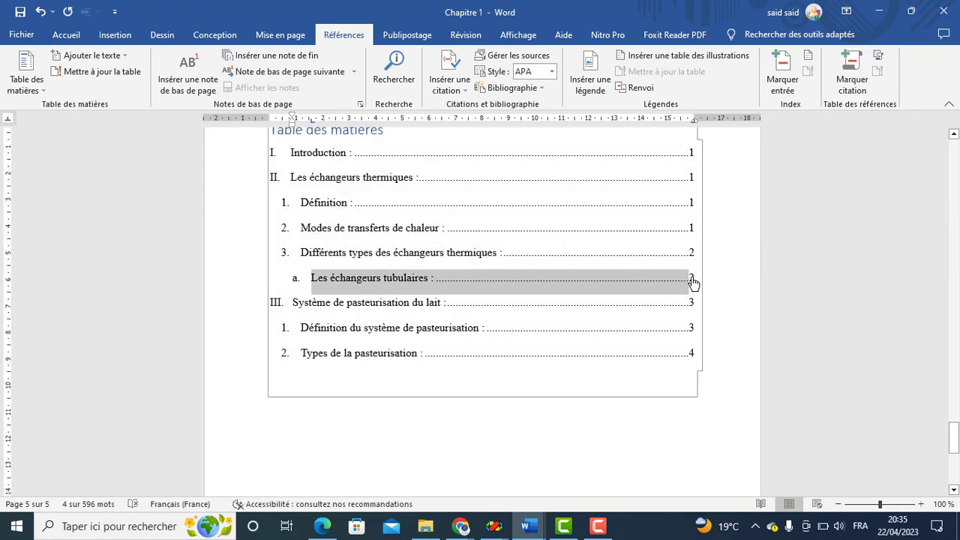
{"action": "left_click", "coordinate": [692, 282], "text": "ctrl"}
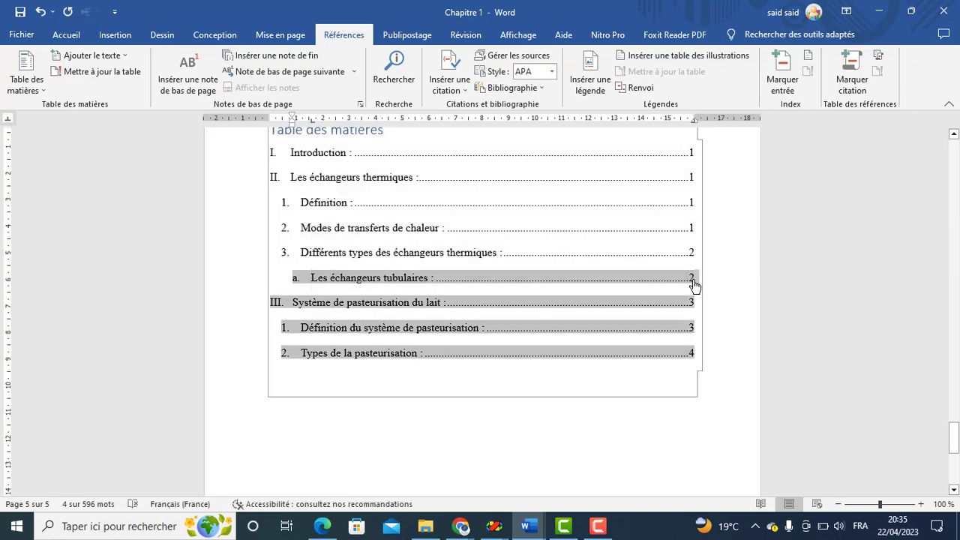
{"action": "left_click", "coordinate": [691, 280], "text": "ctrl"}
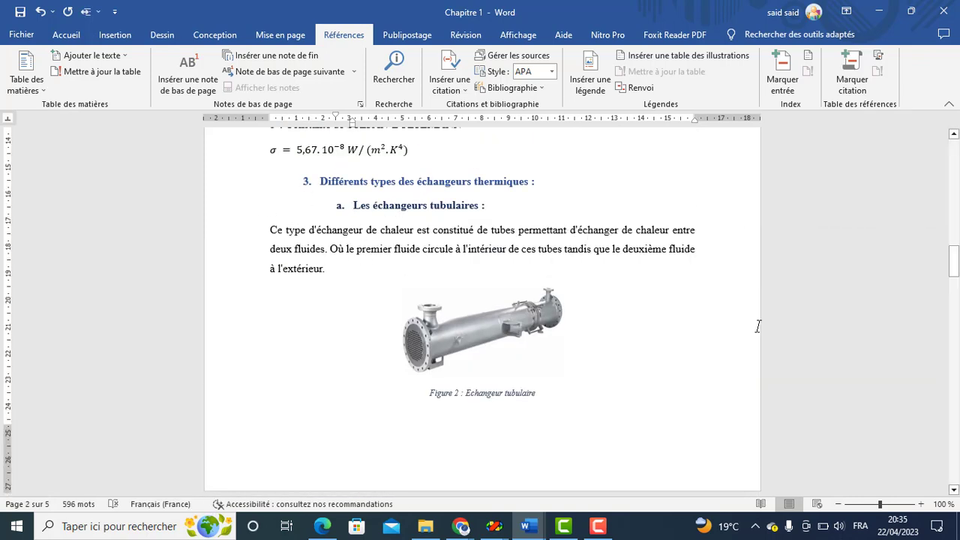
{"action": "scroll", "coordinate": [957, 472], "scroll_direction": "down", "scroll_amount": 20}
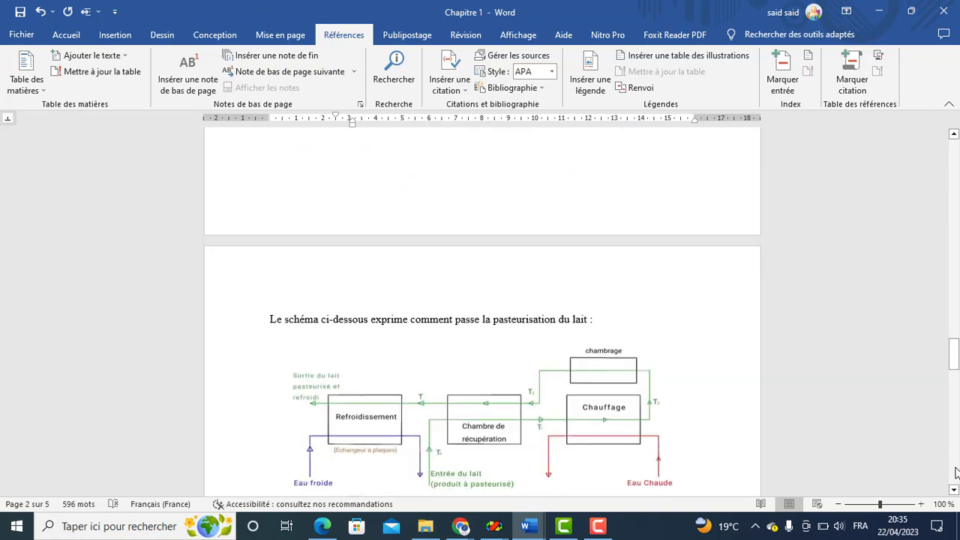
- Follow the table of contents link to "Définition" and change that heading to "Définition d’un échangeur :"
{"action": "scroll", "coordinate": [957, 472], "scroll_direction": "down", "scroll_amount": 10}
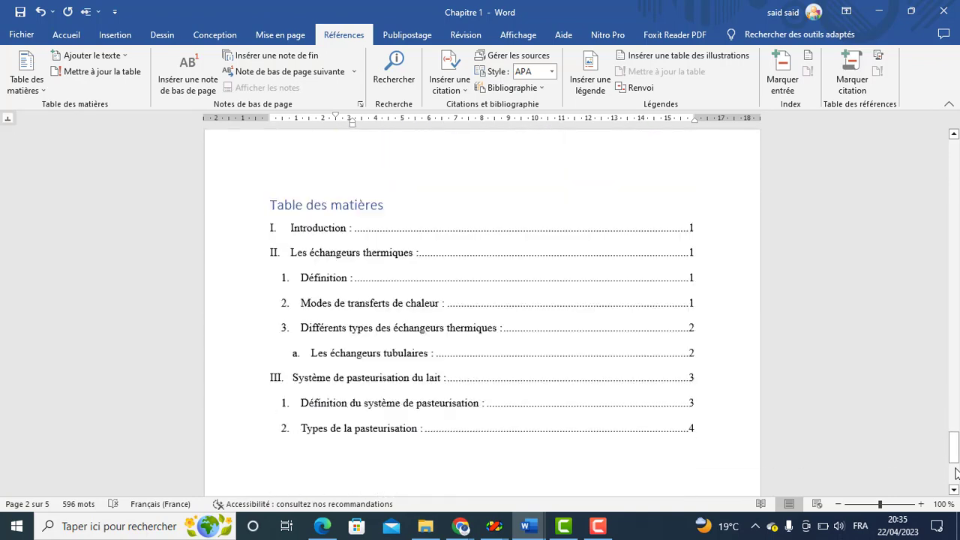
{"action": "left_click", "coordinate": [954, 133]}
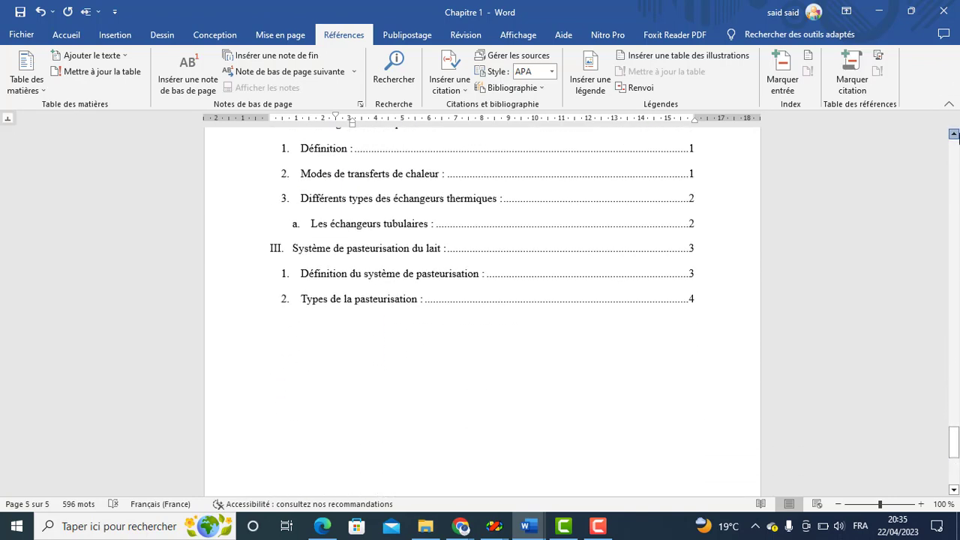
{"action": "left_click", "coordinate": [316, 249]}
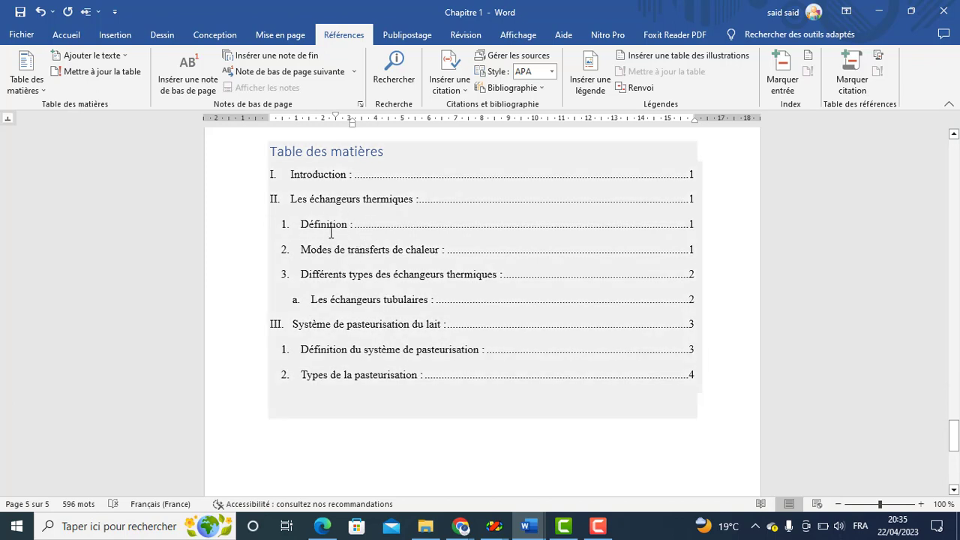
{"action": "left_click", "coordinate": [693, 225], "text": "ctrl"}
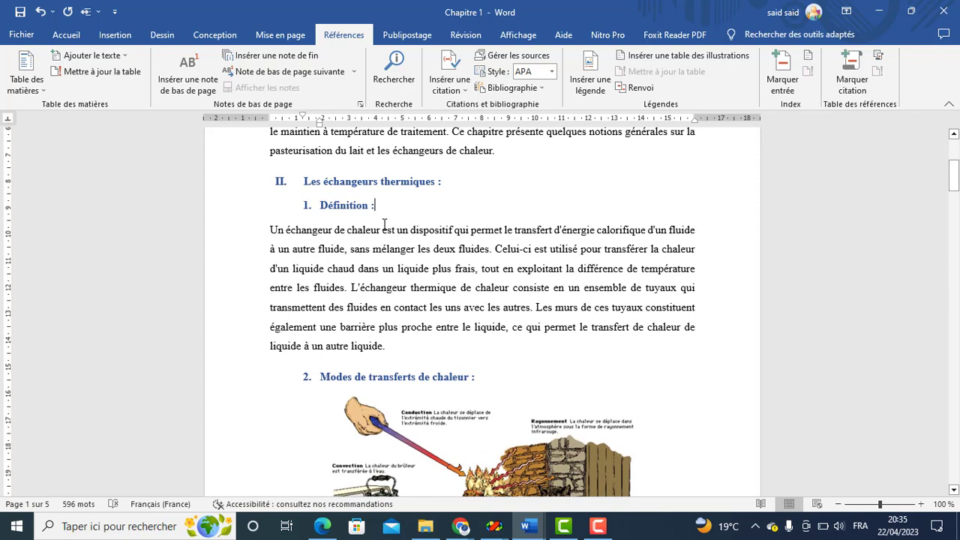
{"action": "key", "text": "BackSpace"}
{"action": "type", "text": "d’un "}
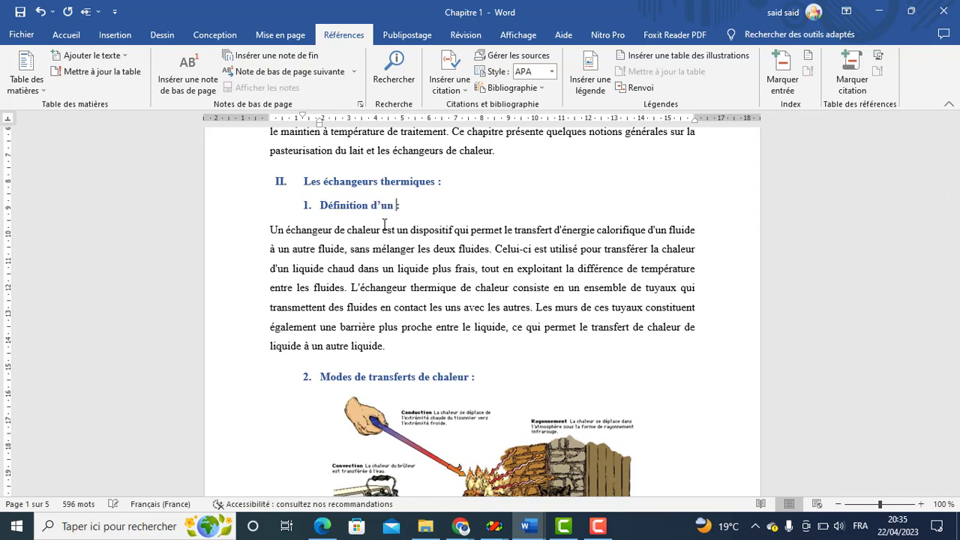
{"action": "type", "text": "'un échan"}
{"action": "type", "text": " :"}
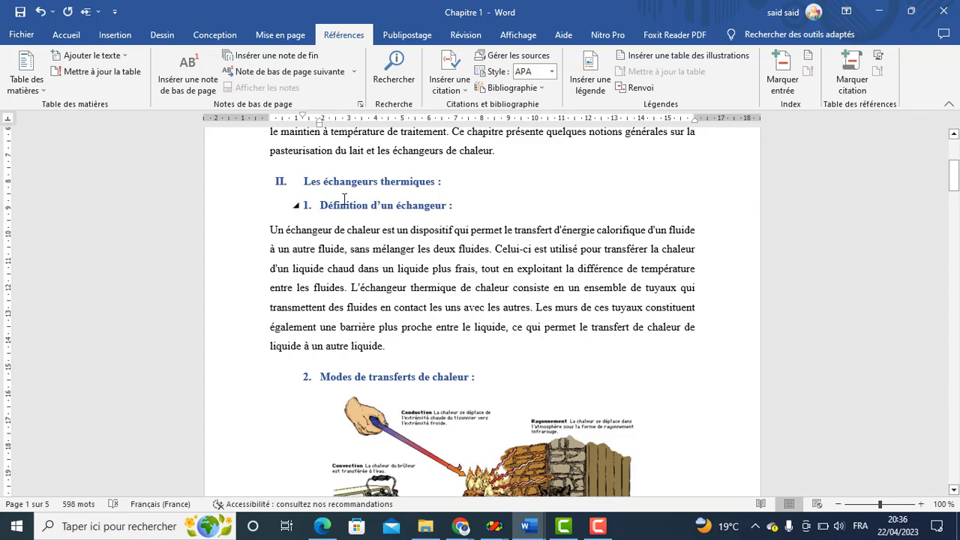
- Update the entire table of contents so it picks up the edited heading text
{"action": "left_click", "coordinate": [955, 465]}
{"action": "left_click", "coordinate": [955, 465]}
{"action": "left_click", "coordinate": [955, 465]}
{"action": "left_click", "coordinate": [956, 465]}
{"action": "left_click", "coordinate": [955, 465]}
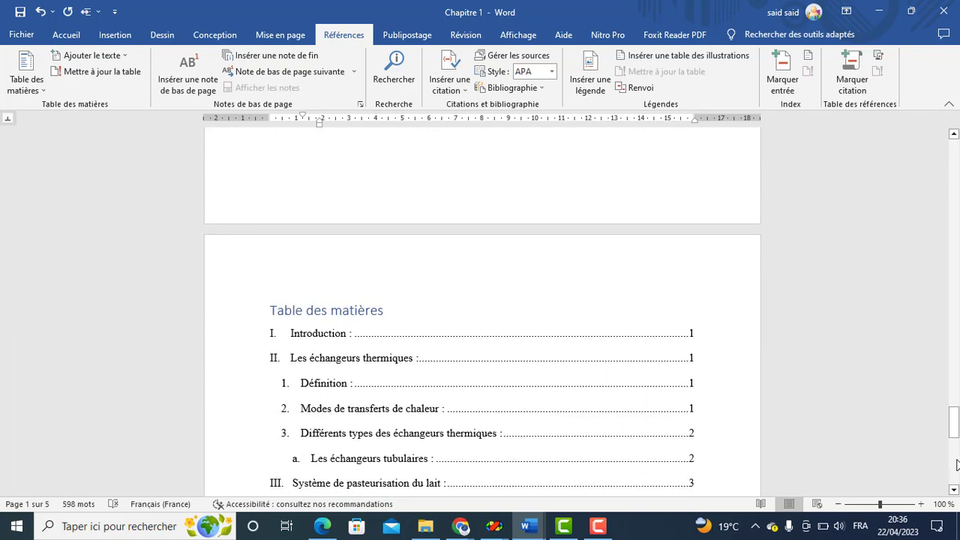
{"action": "left_click", "coordinate": [954, 490]}
{"action": "left_click", "coordinate": [954, 491]}
{"action": "left_click", "coordinate": [954, 491]}
{"action": "left_click", "coordinate": [954, 491]}
{"action": "left_click", "coordinate": [954, 490]}
{"action": "left_click", "coordinate": [954, 490]}
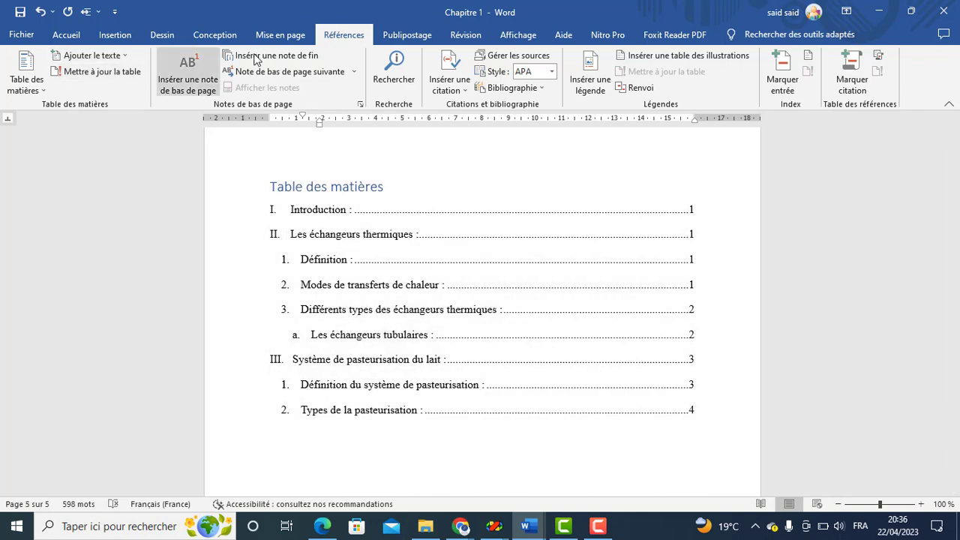
{"action": "left_click", "coordinate": [102, 71]}
{"action": "left_click", "coordinate": [458, 262]}
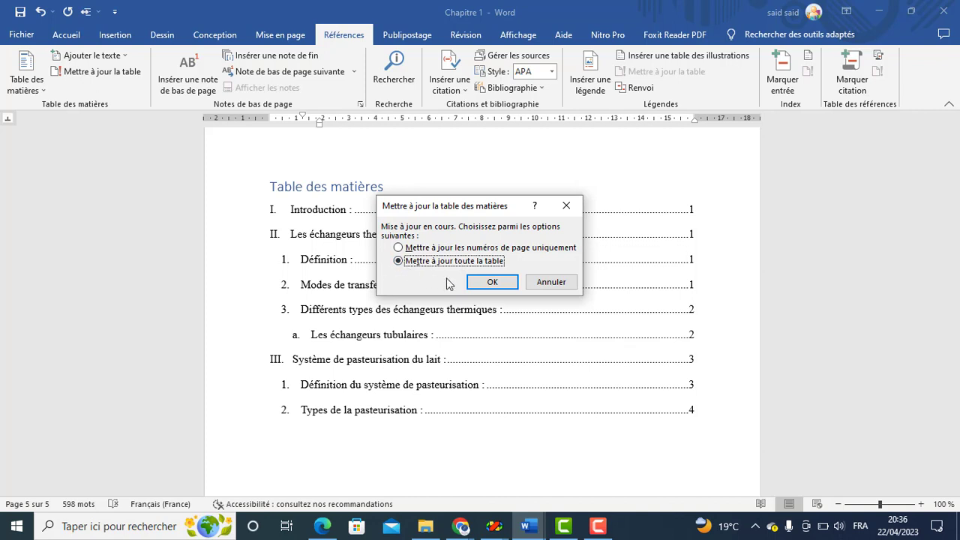
{"action": "left_click", "coordinate": [494, 284]}
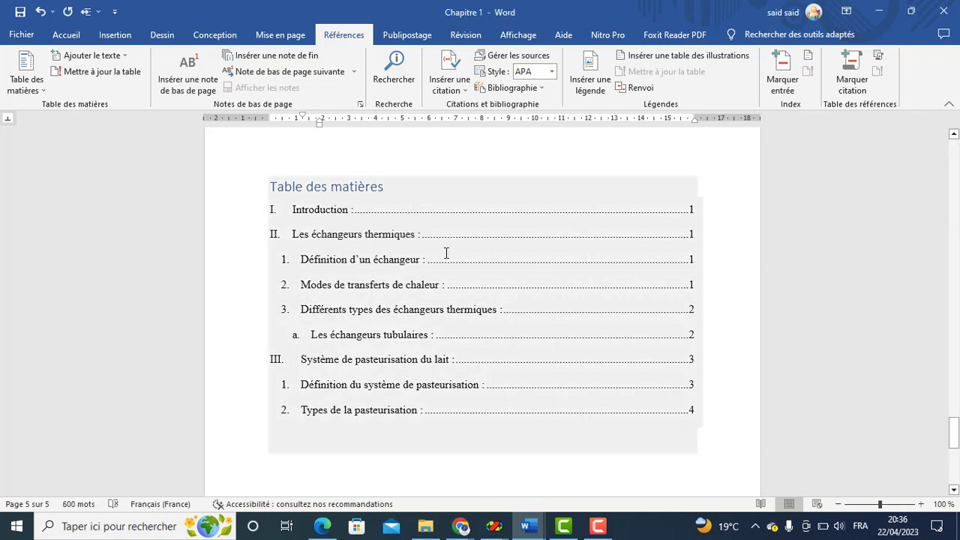
- Follow the table of contents link to "Définition d’un échangeur" and return to the table
{"action": "left_click", "coordinate": [662, 266]}
{"action": "left_click", "coordinate": [663, 265], "text": "ctrl"}
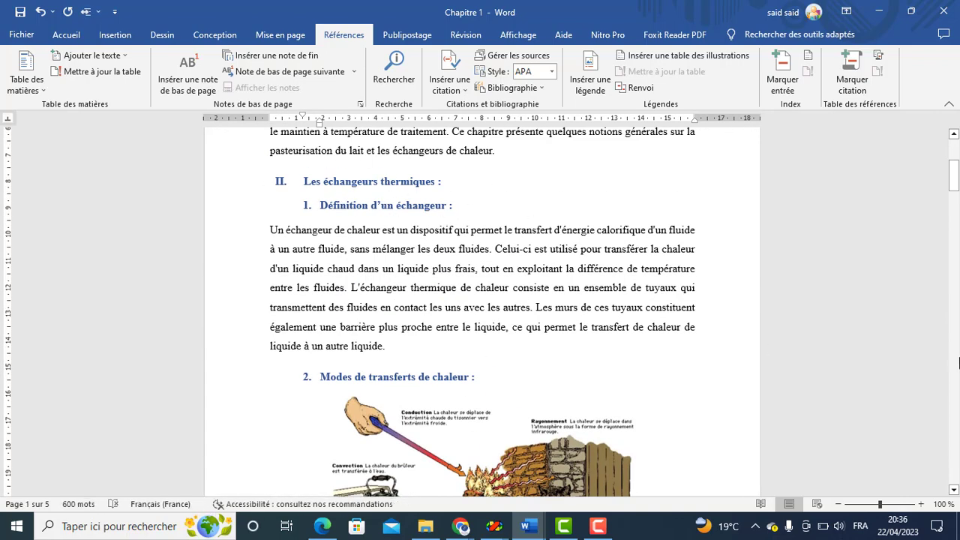
{"action": "left_click", "coordinate": [954, 442]}
{"action": "left_click", "coordinate": [952, 440]}
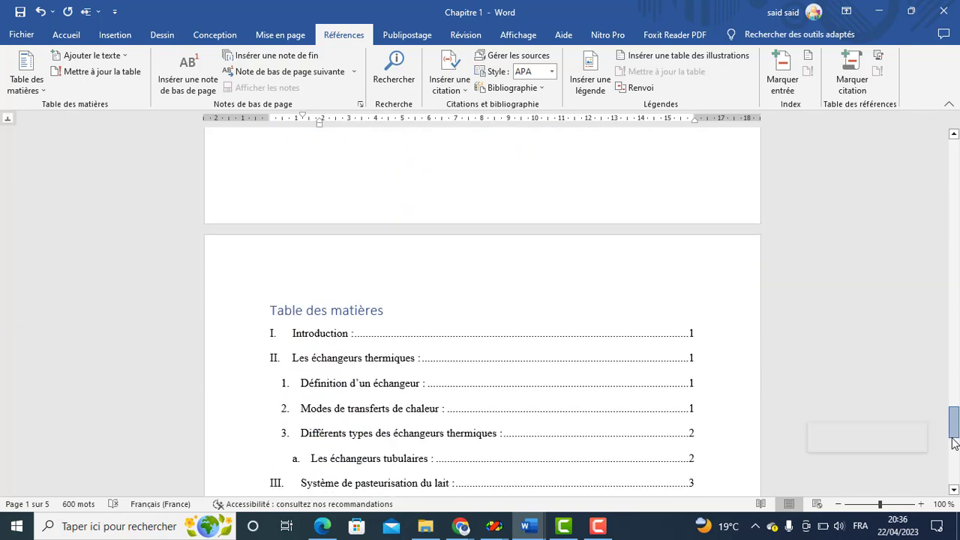
- Add blank lines below the table of contents until the cursor reaches the start of a new page
{"action": "left_click", "coordinate": [954, 456]}
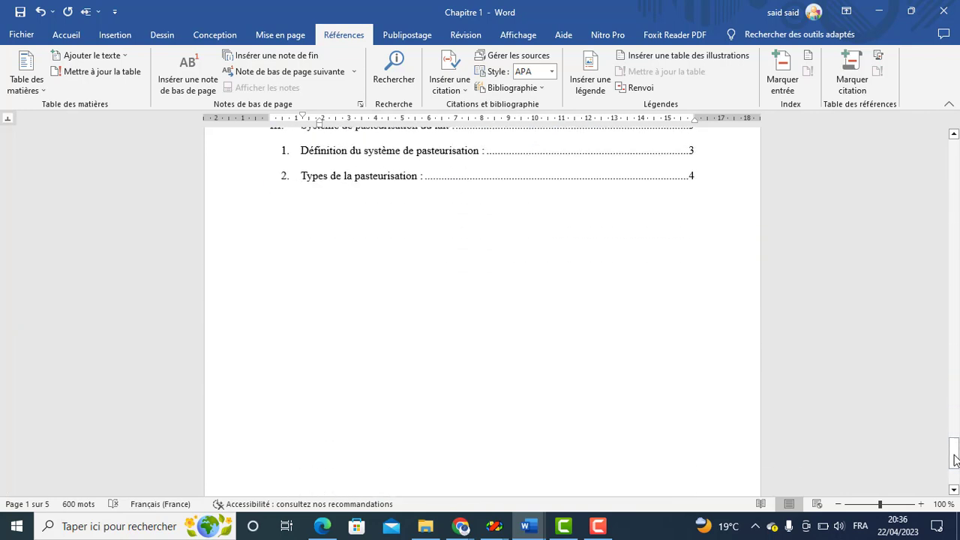
{"action": "left_click", "coordinate": [297, 316]}
{"action": "key", "text": "Return"}
{"action": "key", "text": "Return"}
{"action": "key", "text": "Return"}
{"action": "key", "text": "Return"}
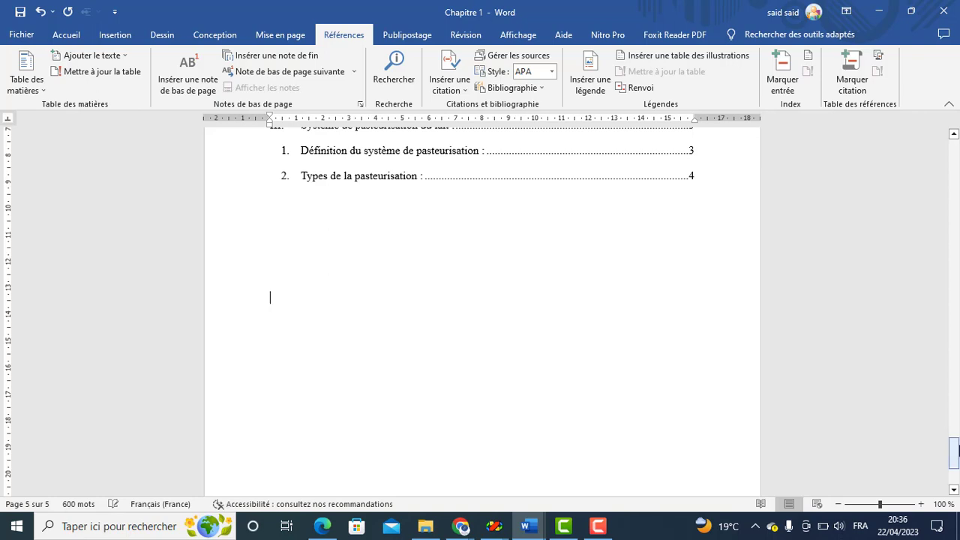
{"action": "key", "text": "Return"}
{"action": "key", "text": "Return"}
{"action": "key", "text": "Return"}
{"action": "key", "text": "Return"}
{"action": "key", "text": "Return"}
{"action": "key", "text": "Return"}
{"action": "key", "text": "Return"}
{"action": "key", "text": "Return"}
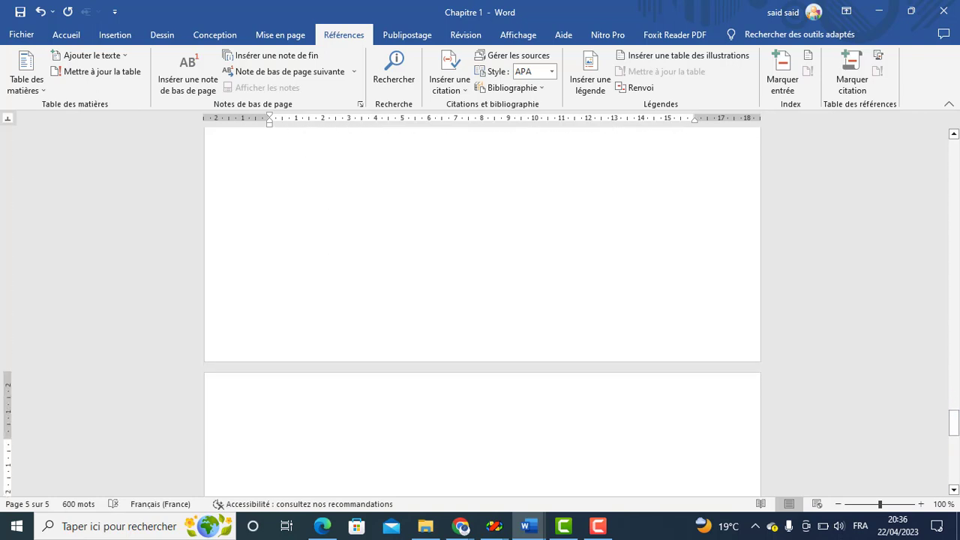
{"action": "key", "text": "BackSpace"}
{"action": "key", "text": "Return"}
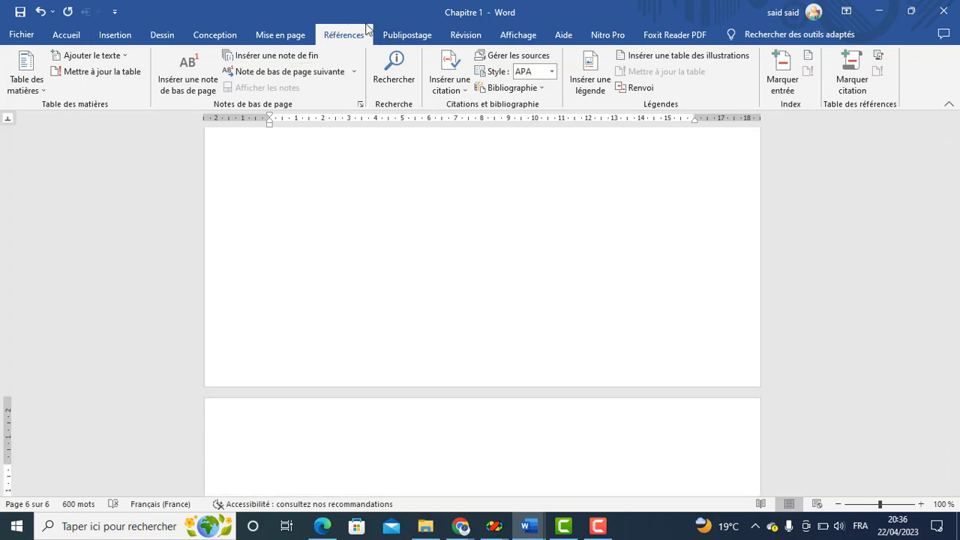
- Insert a table of illustrations on the new page for the caption label "Figure", keeping the template format
{"action": "left_click", "coordinate": [684, 58]}
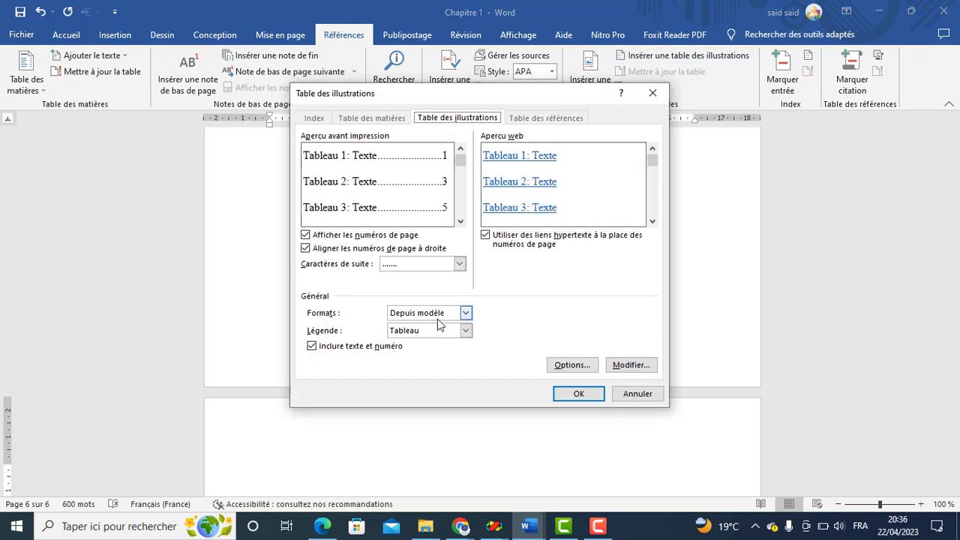
{"action": "left_click", "coordinate": [464, 330]}
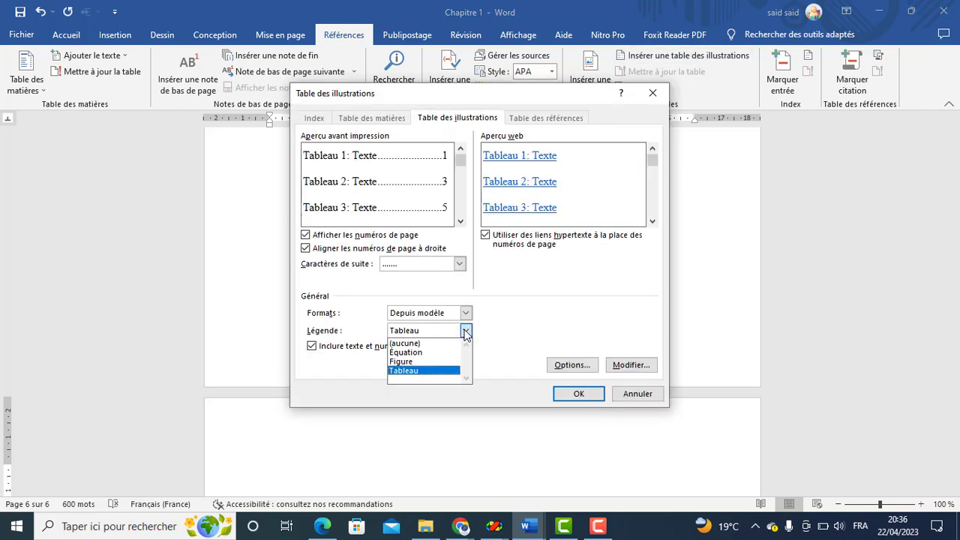
{"action": "left_click", "coordinate": [434, 362]}
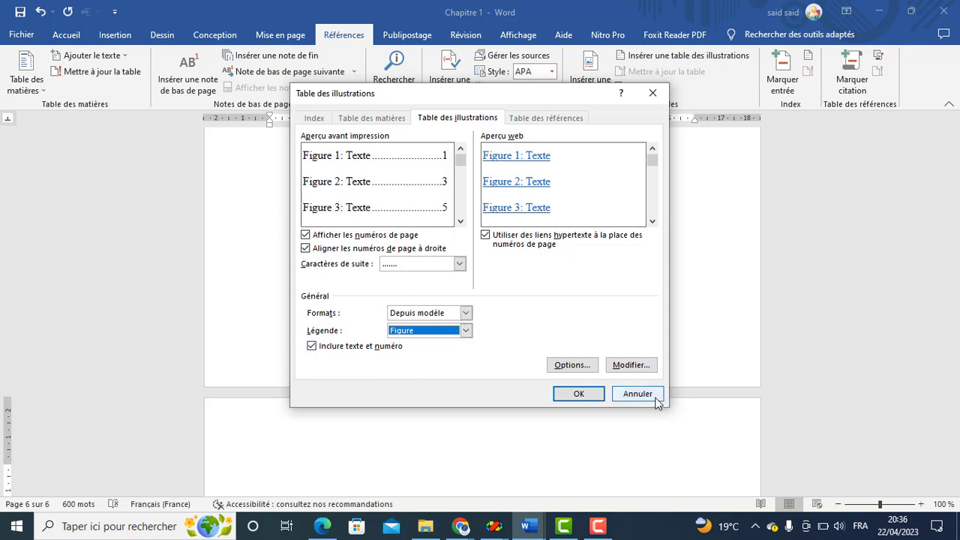
{"action": "left_click", "coordinate": [579, 393]}
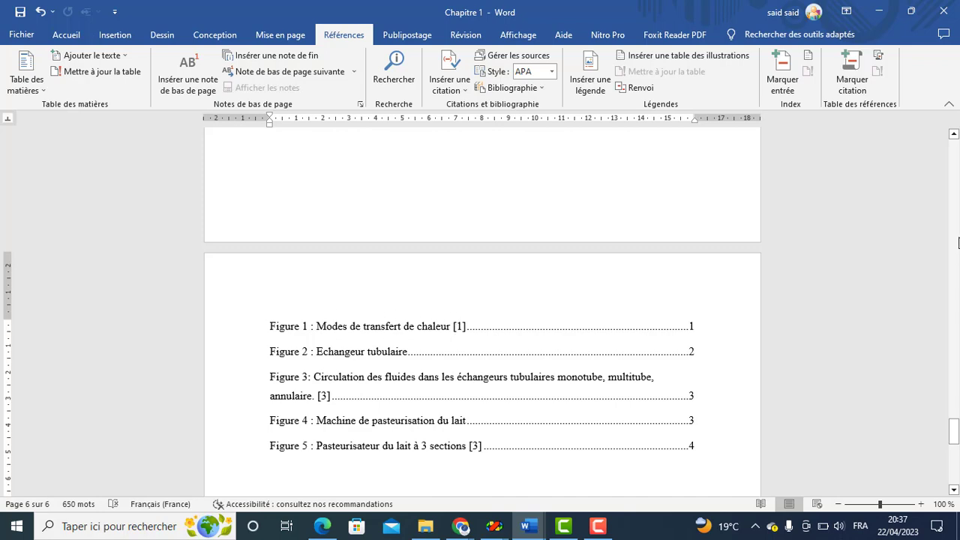
- Follow the Figure 1 link in the list of figures and reword its caption to "Modes de transfert thermique[1]"
{"action": "left_click", "coordinate": [679, 328], "text": "ctrl"}
{"action": "scroll", "coordinate": [679, 330], "scroll_direction": "up", "scroll_amount": 2}
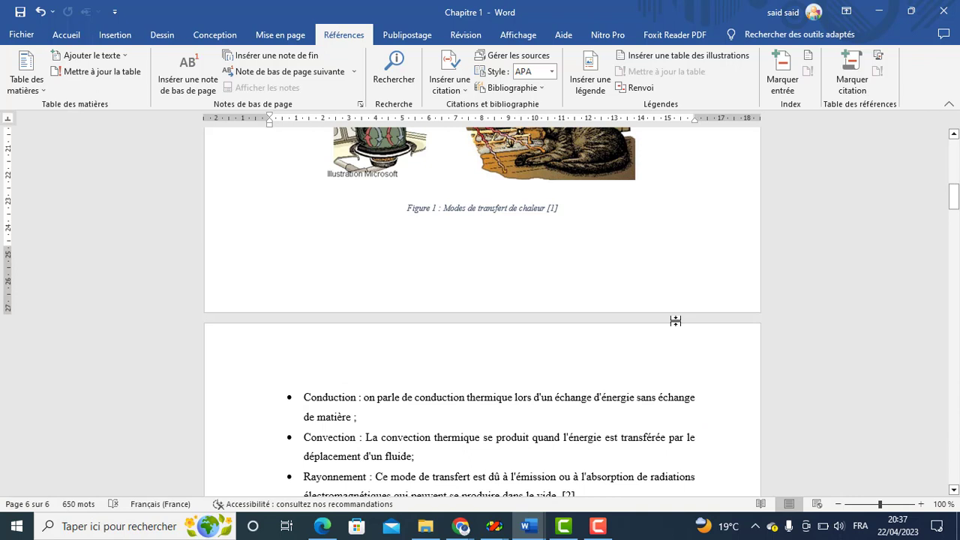
{"action": "double_click", "coordinate": [535, 207]}
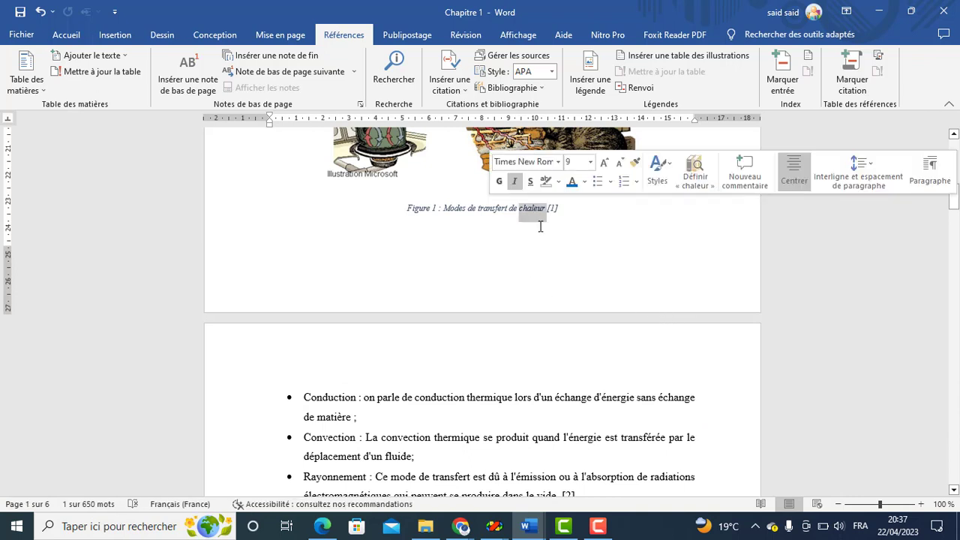
{"action": "key", "text": "BackSpace"}
{"action": "key", "text": "BackSpace"}
{"action": "key", "text": "BackSpace"}
{"action": "key", "text": "BackSpace"}
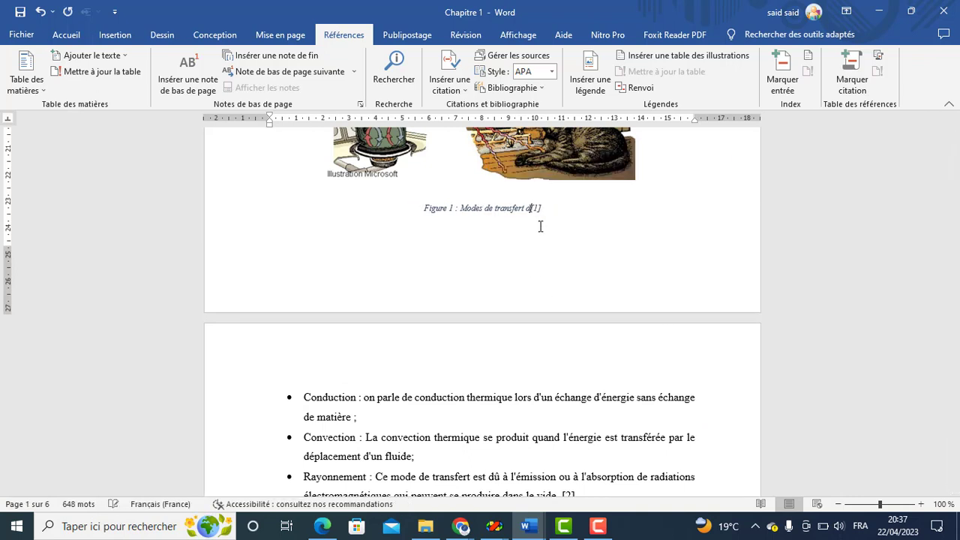
{"action": "type", "text": "thermiq"}
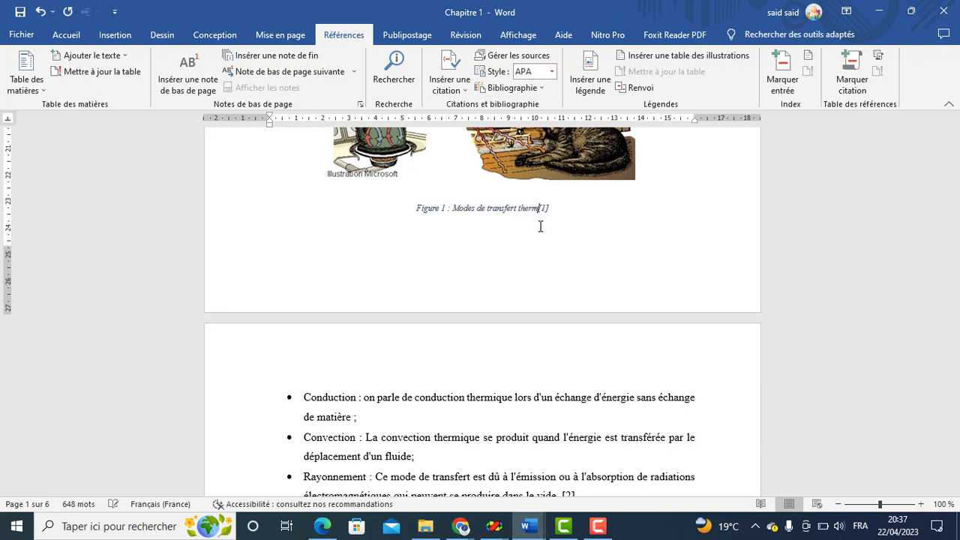
{"action": "type", "text": "ue"}
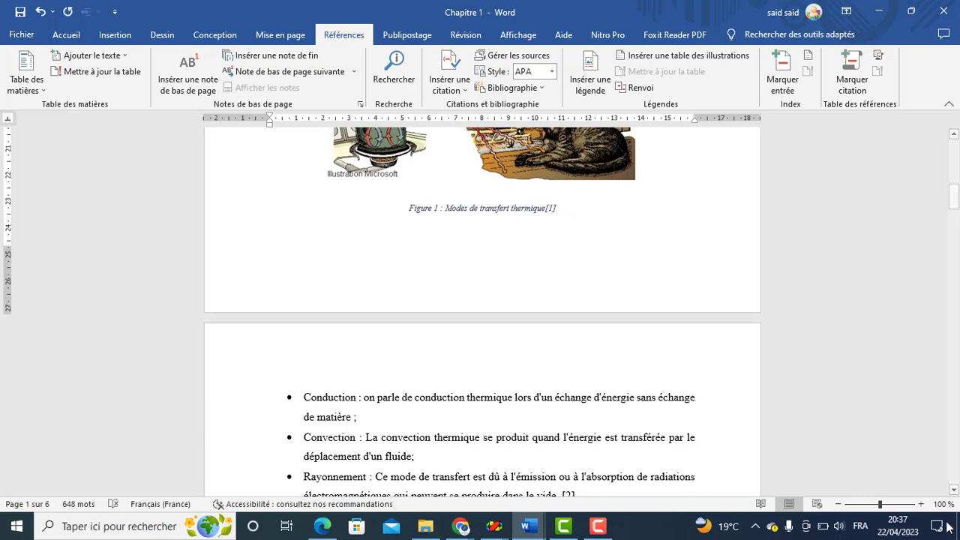
- Update the entire table of illustrations to reflect the reworded Figure 1 caption
{"action": "scroll", "coordinate": [955, 471], "scroll_direction": "down", "scroll_amount": 15}
{"action": "scroll", "coordinate": [955, 471], "scroll_direction": "down", "scroll_amount": 20}
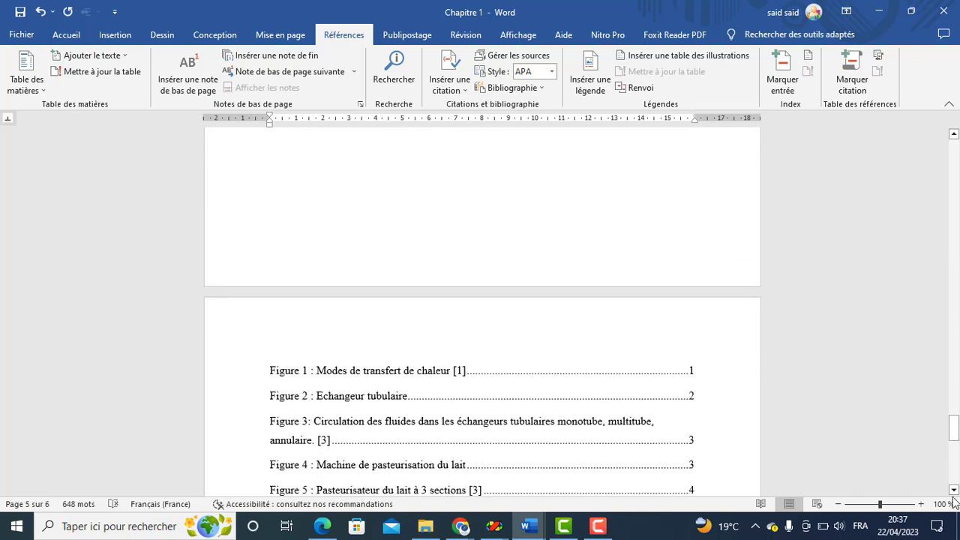
{"action": "left_click", "coordinate": [954, 490]}
{"action": "left_click", "coordinate": [954, 491]}
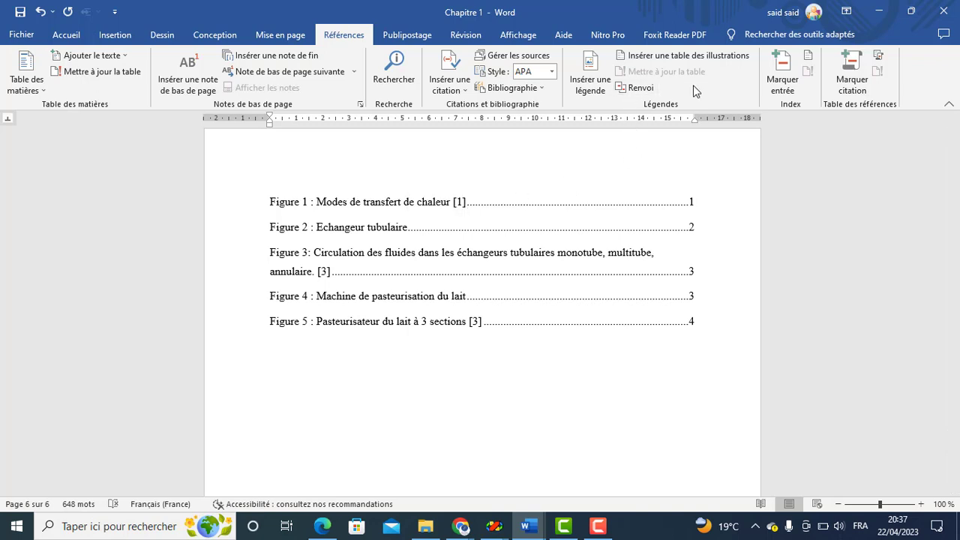
{"action": "left_click", "coordinate": [468, 202]}
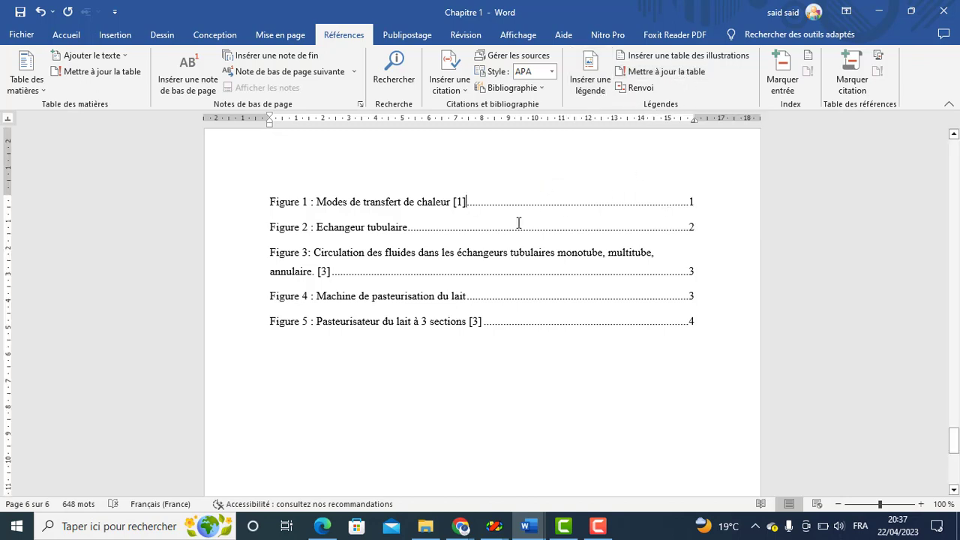
{"action": "left_click", "coordinate": [503, 232]}
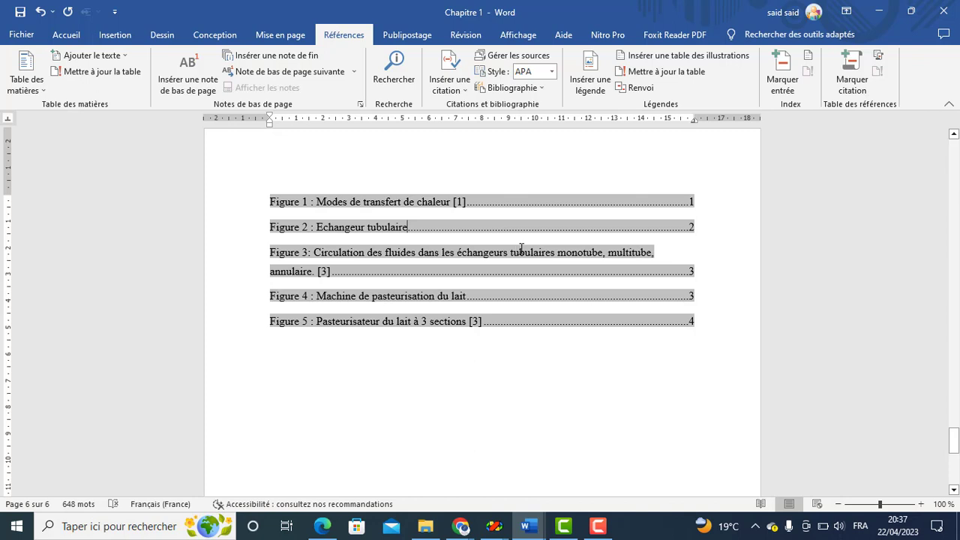
{"action": "left_click", "coordinate": [680, 75]}
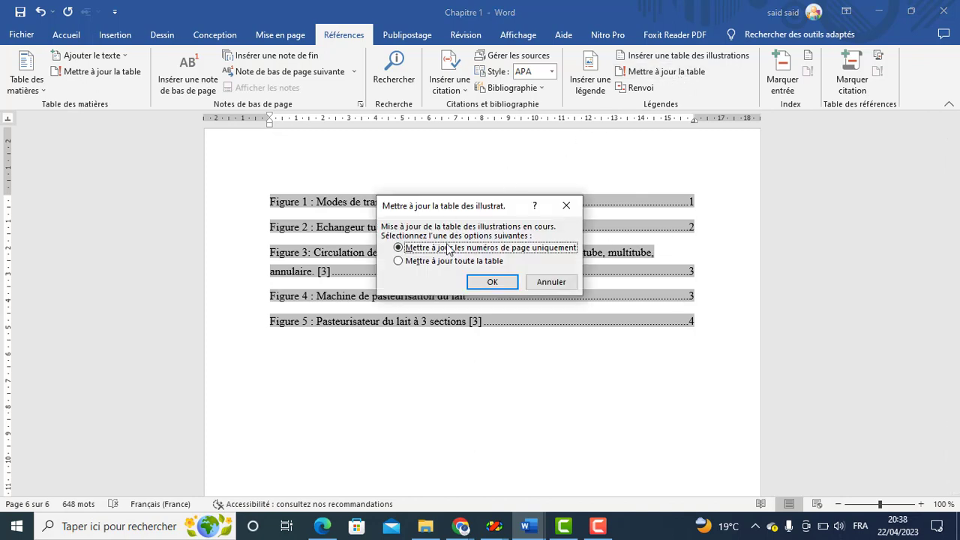
{"action": "left_click", "coordinate": [450, 264]}
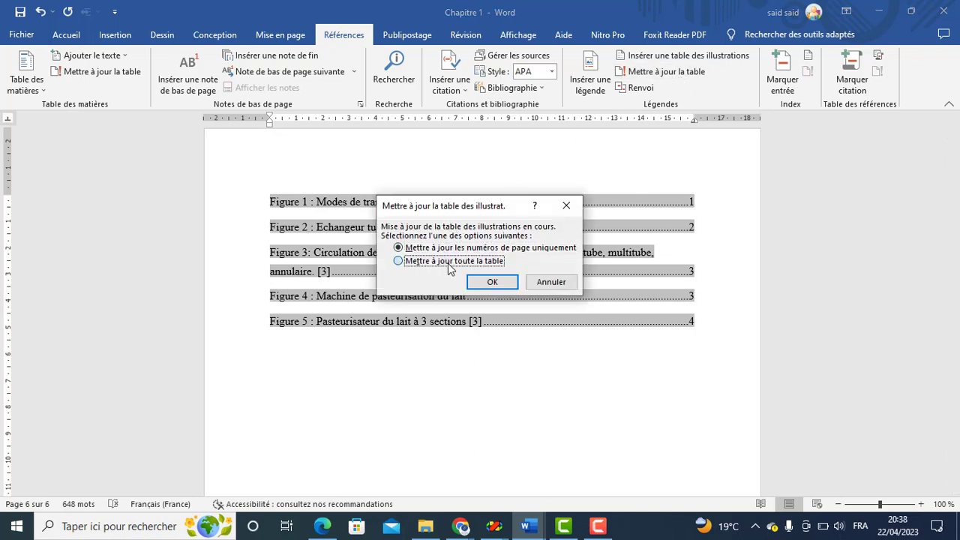
{"action": "left_click", "coordinate": [496, 288]}
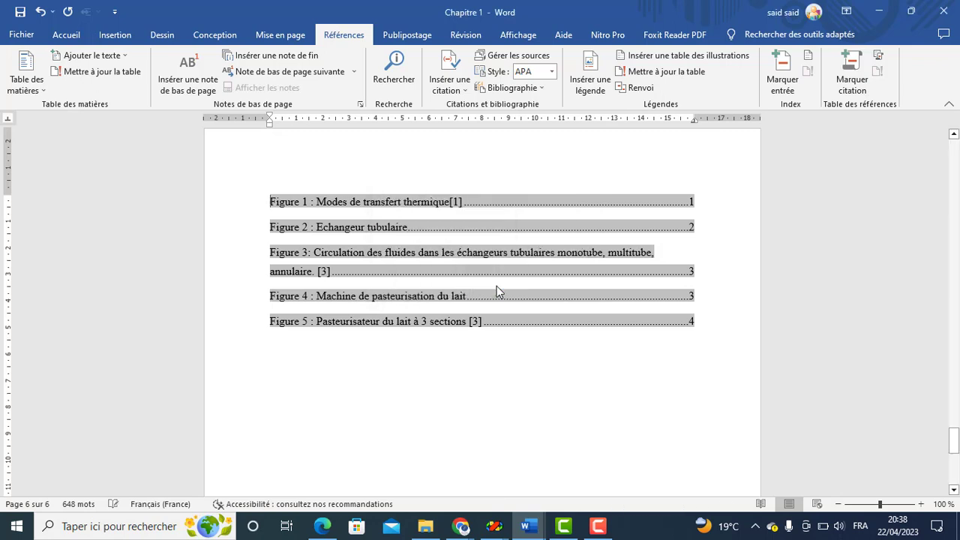
- Follow the Figure 1 link, insert a space before "[1]" in its caption, and head back towards the tables
{"action": "left_click", "coordinate": [505, 340]}
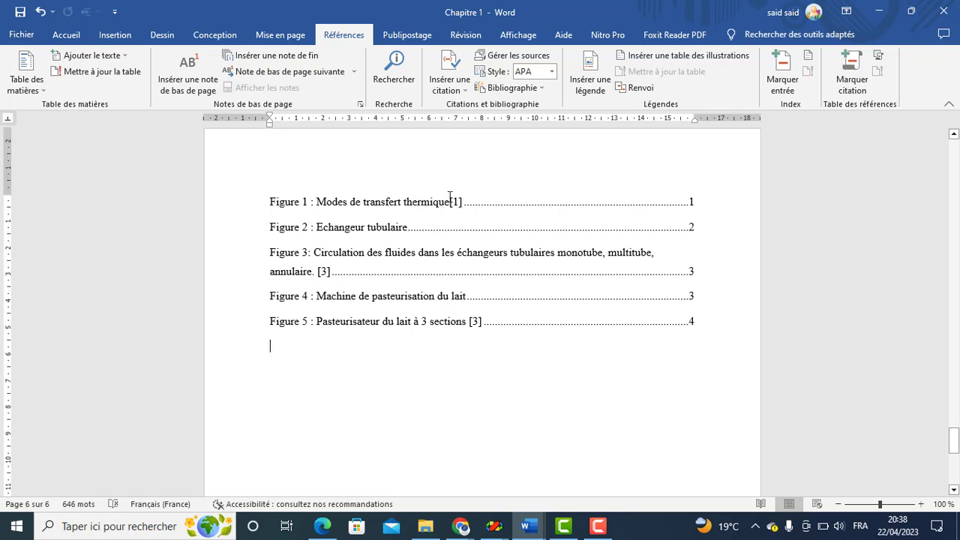
{"action": "left_click", "coordinate": [683, 210], "text": "ctrl"}
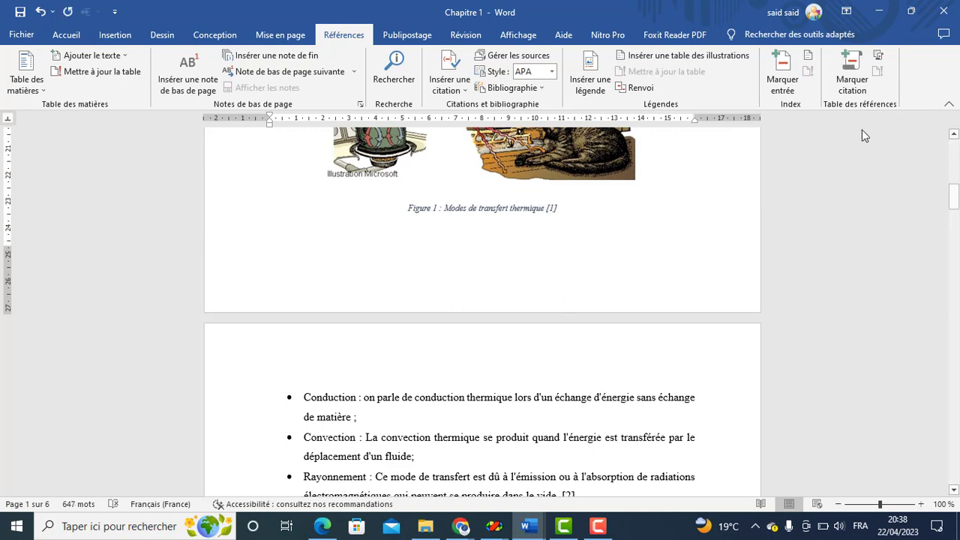
{"action": "scroll", "coordinate": [956, 409], "scroll_direction": "down", "scroll_amount": 20}
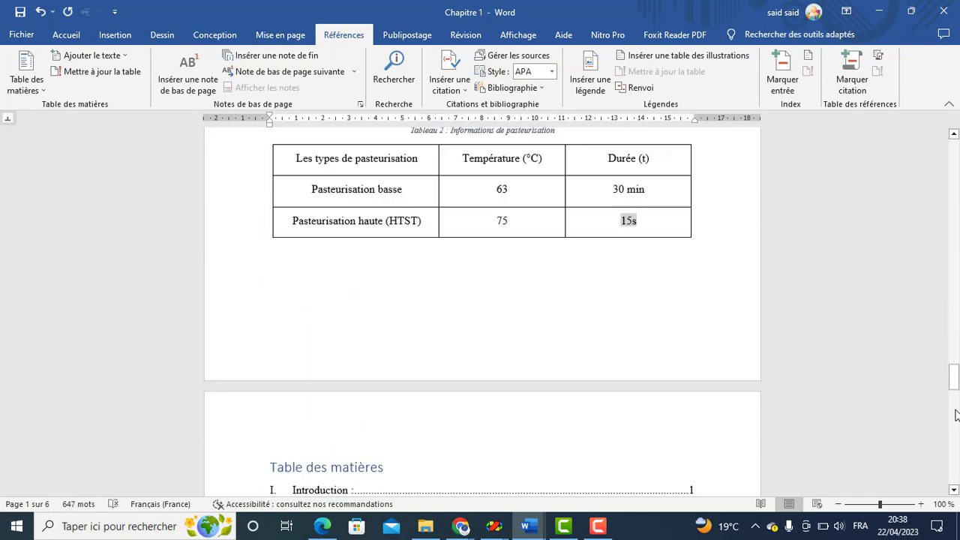
- Update the entire list of figures to reflect the corrected spacing in the Figure 1 caption
{"action": "scroll", "coordinate": [956, 415], "scroll_direction": "down", "scroll_amount": 15}
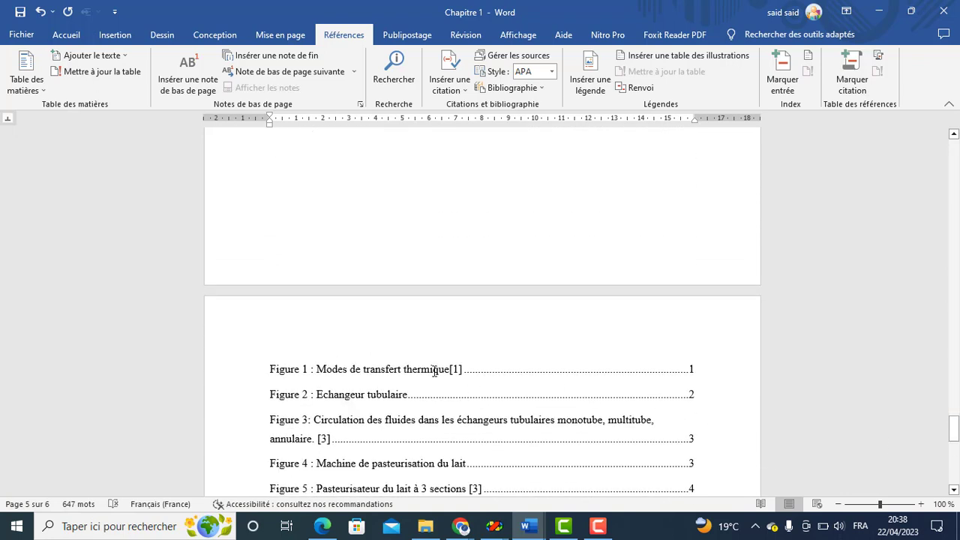
{"action": "left_click", "coordinate": [434, 371]}
{"action": "left_click", "coordinate": [654, 75]}
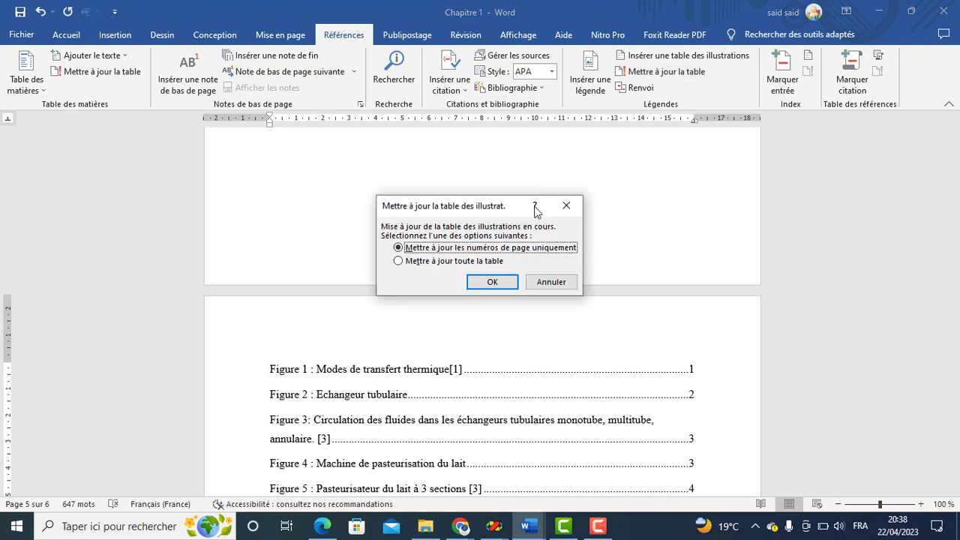
{"action": "left_click", "coordinate": [424, 261]}
{"action": "left_click", "coordinate": [499, 283]}
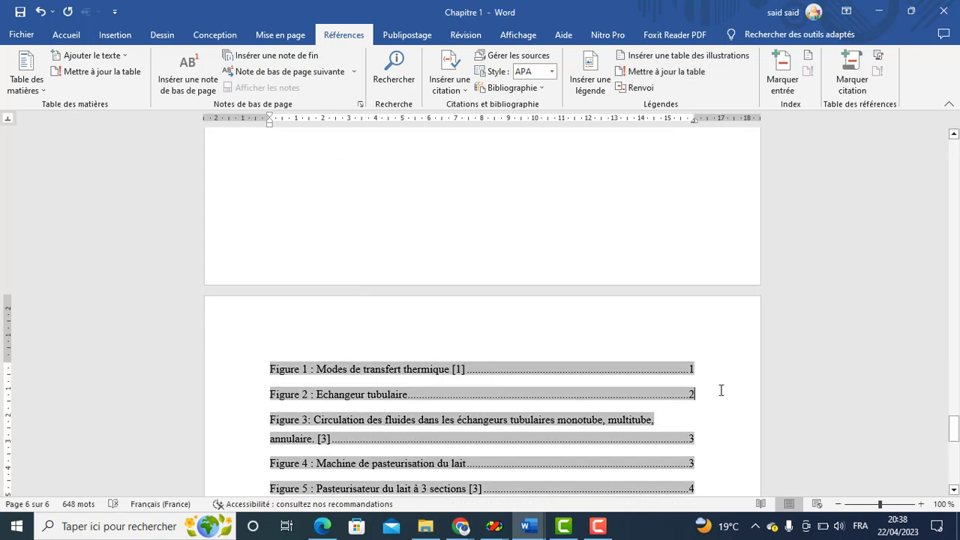
{"action": "left_click", "coordinate": [692, 282]}
{"action": "left_click", "coordinate": [696, 329]}
- Add the title line "Liste des tableaux" below the list of figures, followed by a new empty line
{"action": "left_click", "coordinate": [954, 490]}
{"action": "scroll", "coordinate": [954, 490], "scroll_direction": "down", "scroll_amount": 4}
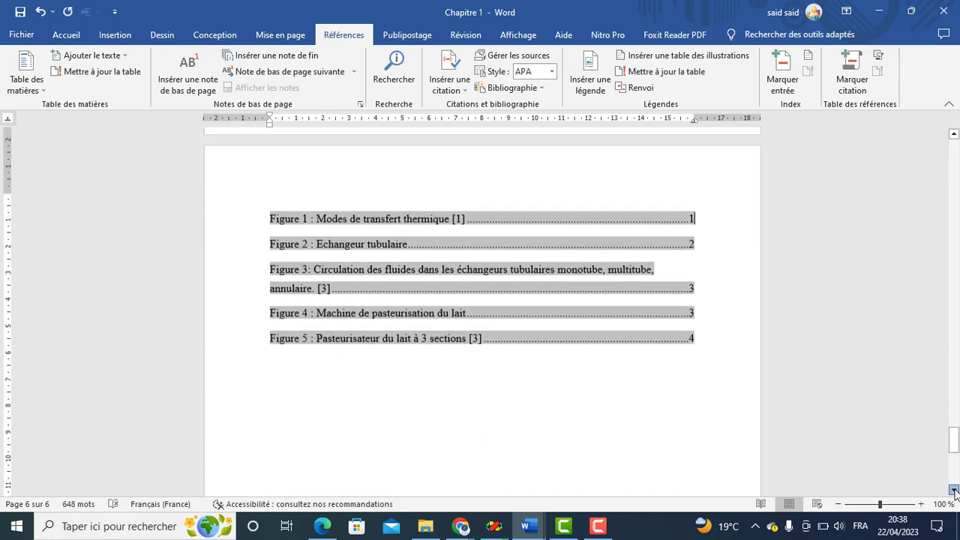
{"action": "left_click", "coordinate": [424, 397]}
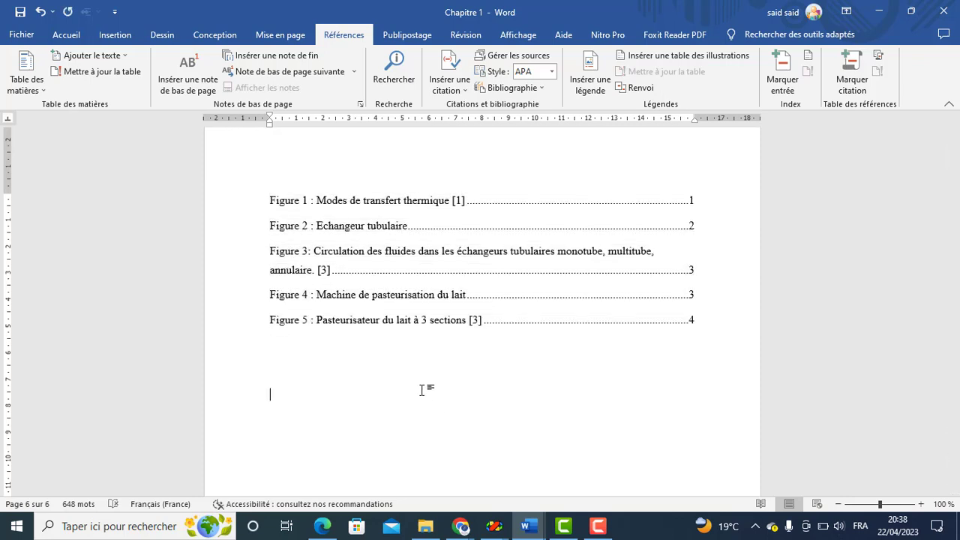
{"action": "type", "text": "liste d"}
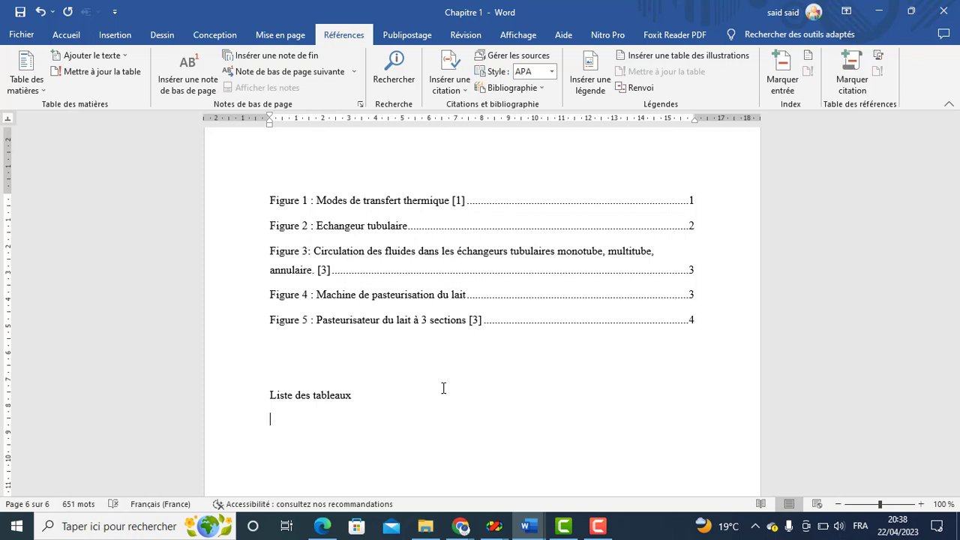
- Insert a table of illustrations under "Liste des tableaux" for the caption label "Tableau", keeping the template format
{"action": "left_click", "coordinate": [653, 56]}
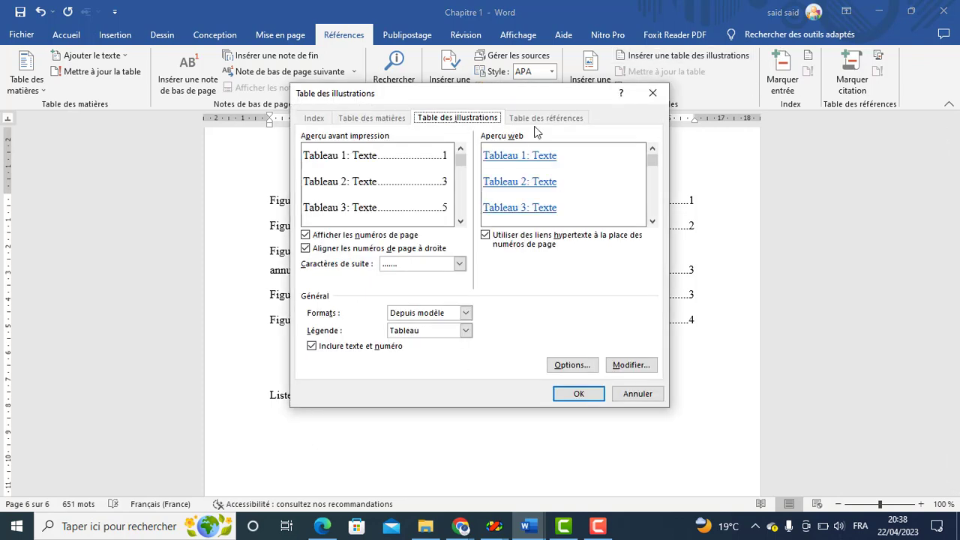
{"action": "left_click", "coordinate": [466, 331]}
{"action": "left_click", "coordinate": [414, 369]}
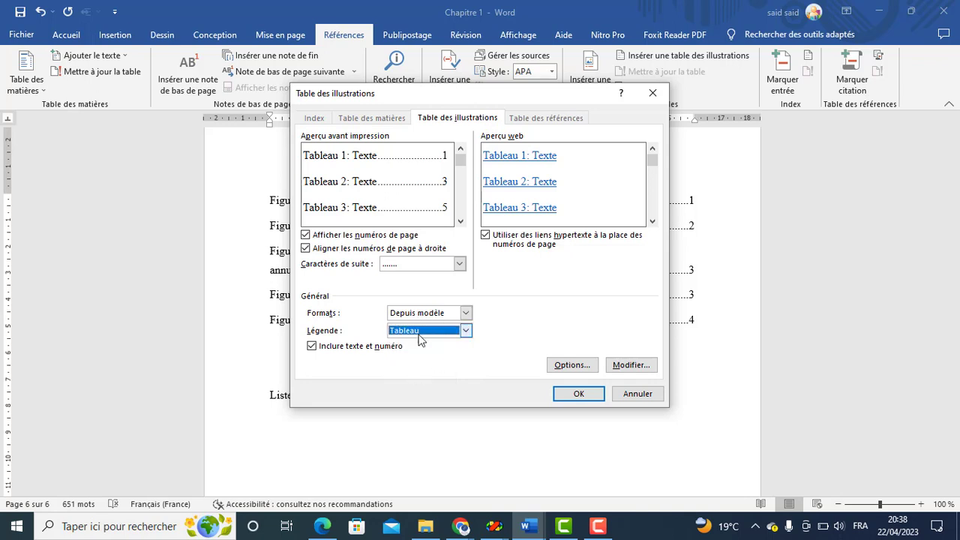
{"action": "left_click", "coordinate": [564, 395]}
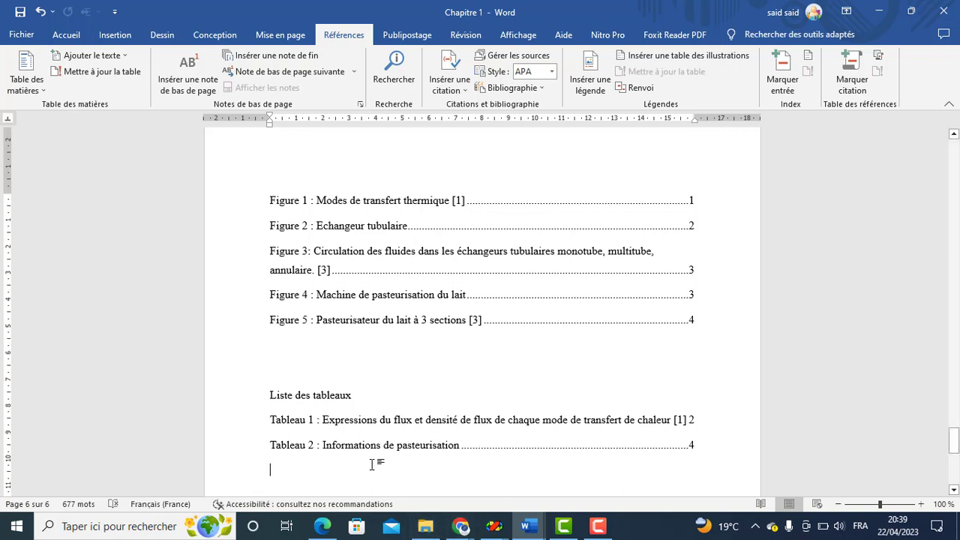
- Follow the Tableau 2 link in the list of tables and reword its caption to "Données du pasteurisation"
{"action": "left_click", "coordinate": [452, 447]}
{"action": "left_click", "coordinate": [659, 448], "text": "ctrl"}
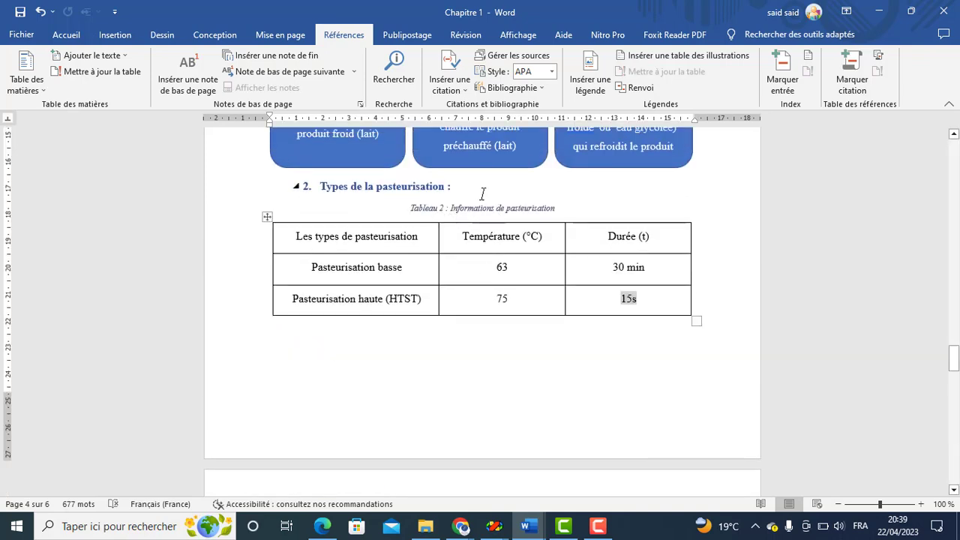
{"action": "double_click", "coordinate": [477, 208]}
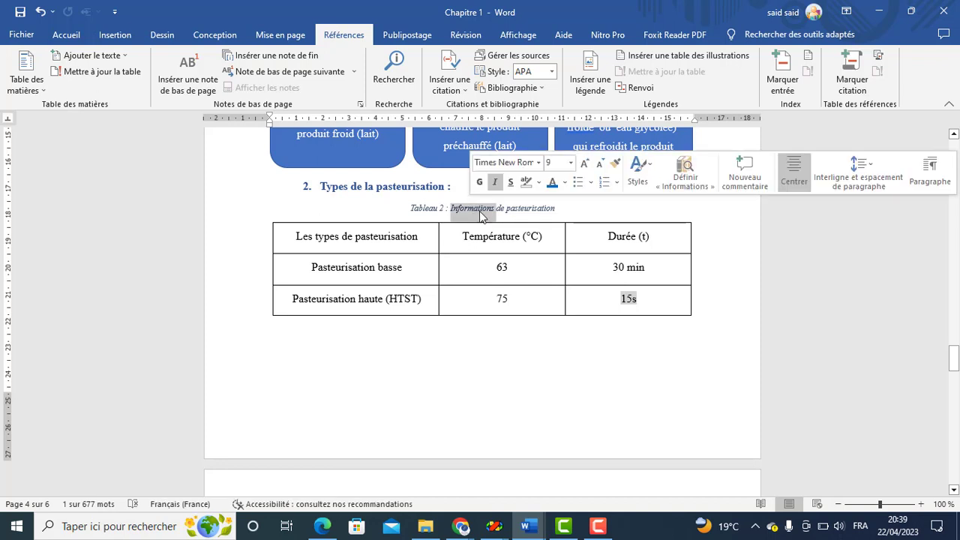
{"action": "key", "text": "Delete"}
{"action": "key", "text": "Delete"}
{"action": "key", "text": "Delete"}
{"action": "key", "text": "Delete"}
{"action": "type", "text": "Données "}
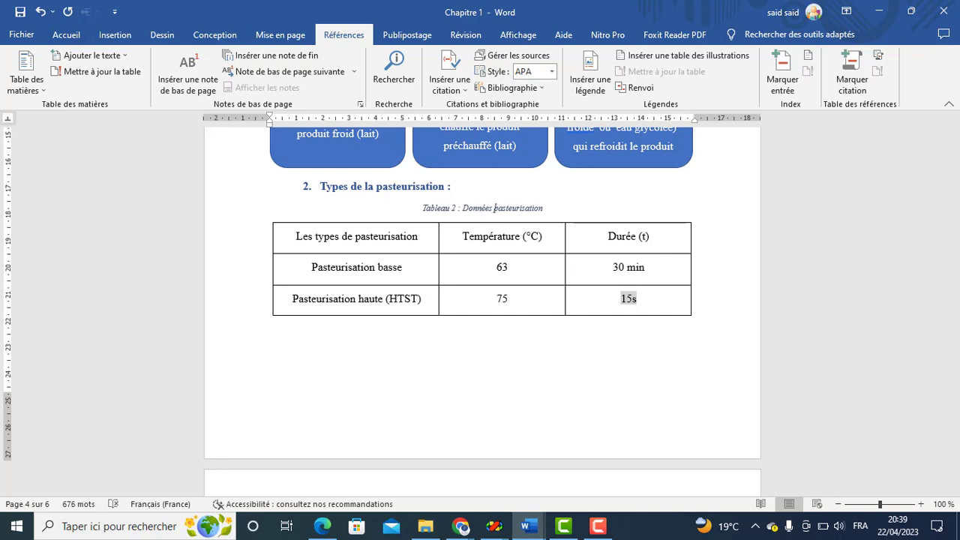
{"action": "type", "text": "du"}
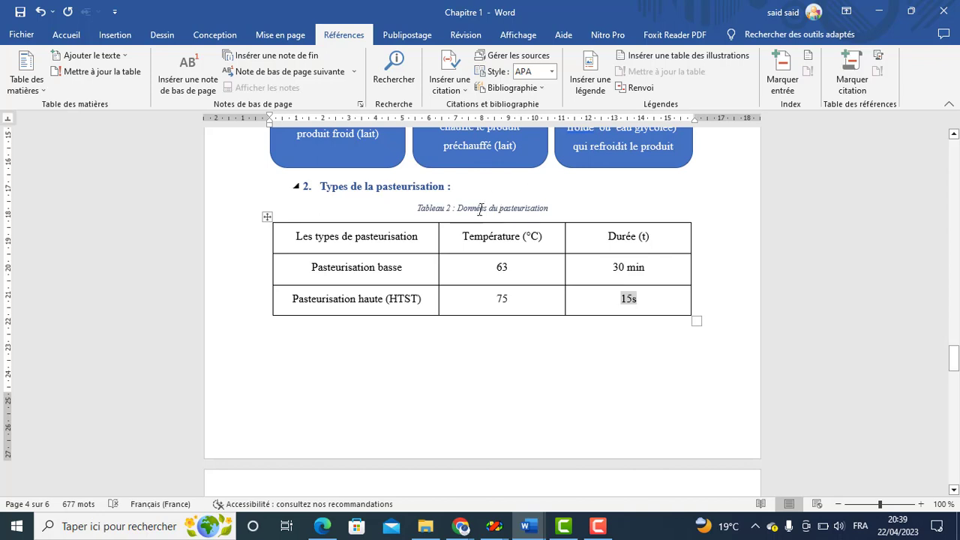
- Update the entire list of tables to reflect the reworded Tableau 2 caption
{"action": "scroll", "coordinate": [617, 274], "scroll_direction": "down", "scroll_amount": 15}
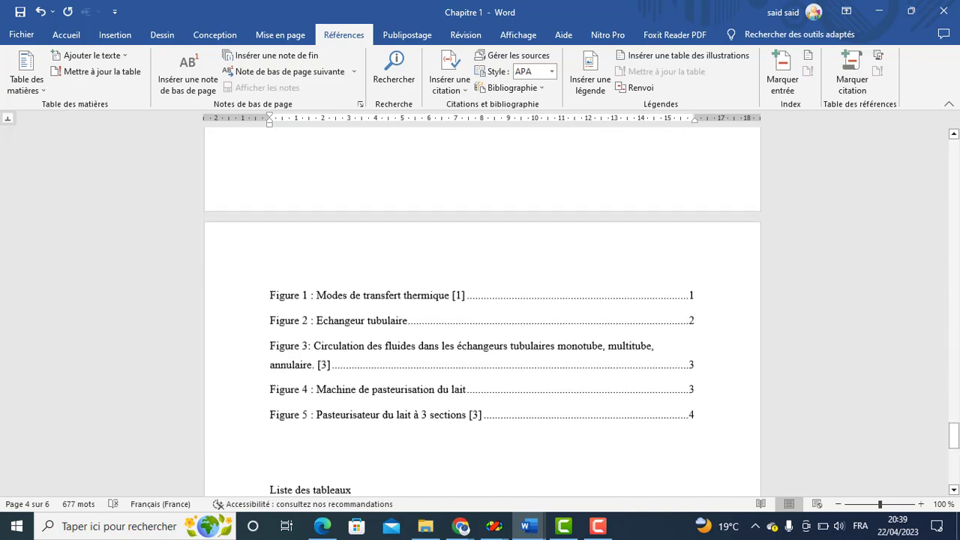
{"action": "scroll", "coordinate": [482, 307], "scroll_direction": "down", "scroll_amount": 5}
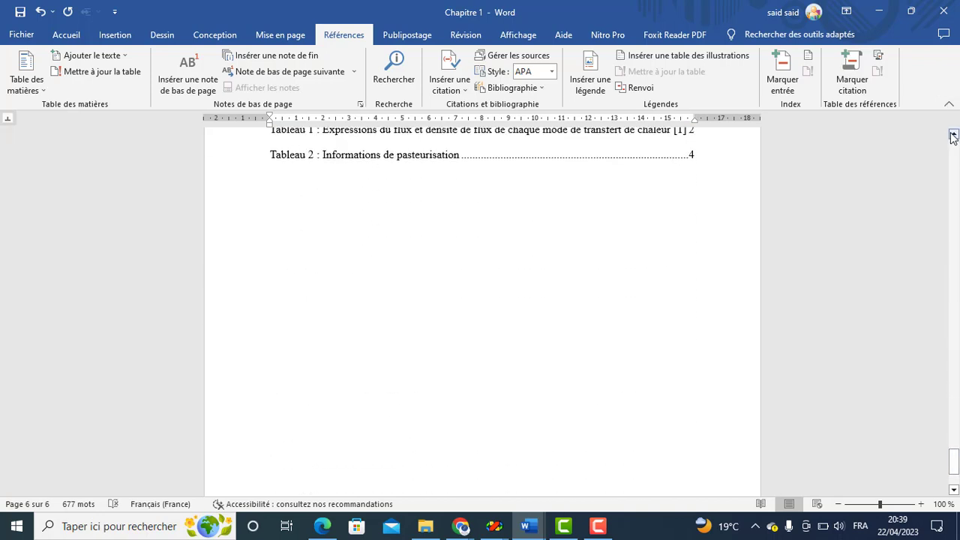
{"action": "scroll", "coordinate": [160, 285], "scroll_direction": "up", "scroll_amount": 2}
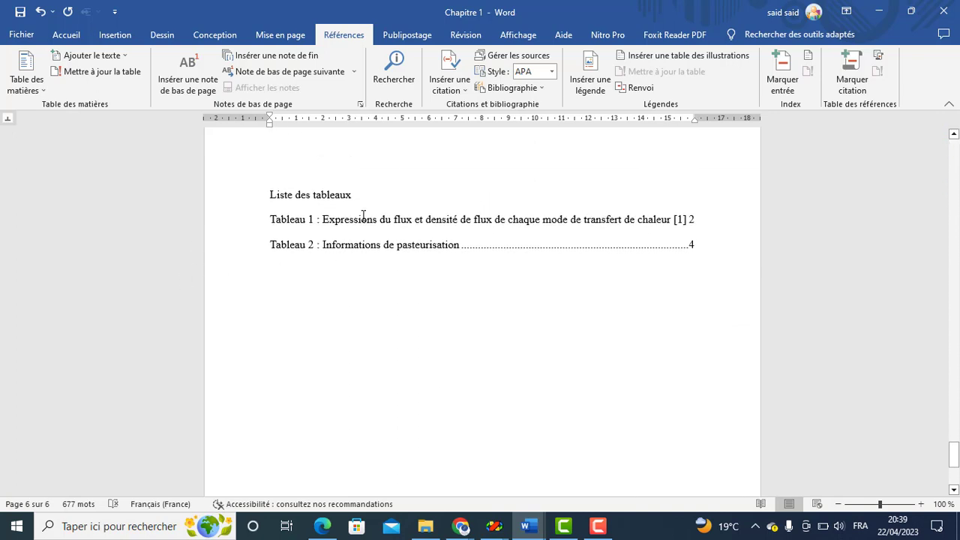
{"action": "left_click", "coordinate": [522, 247]}
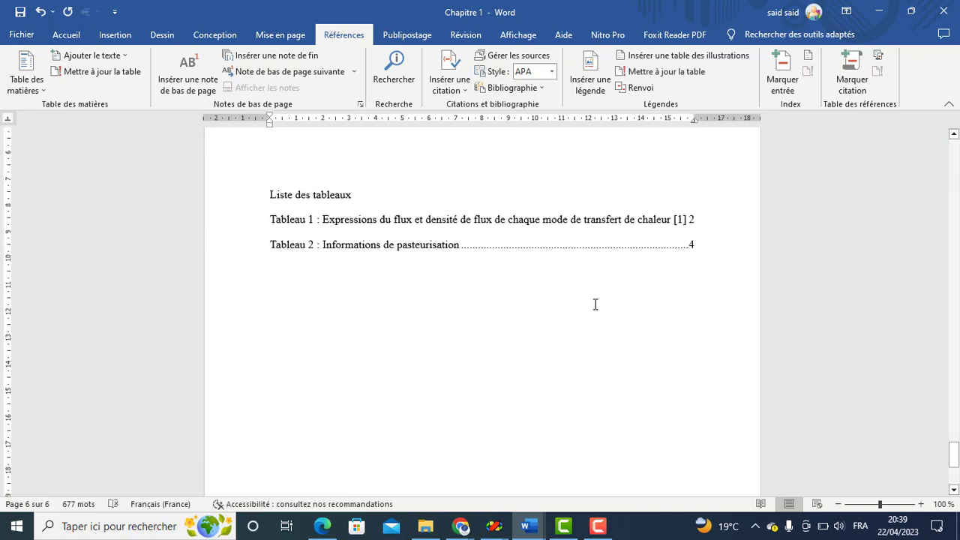
{"action": "left_click", "coordinate": [664, 71]}
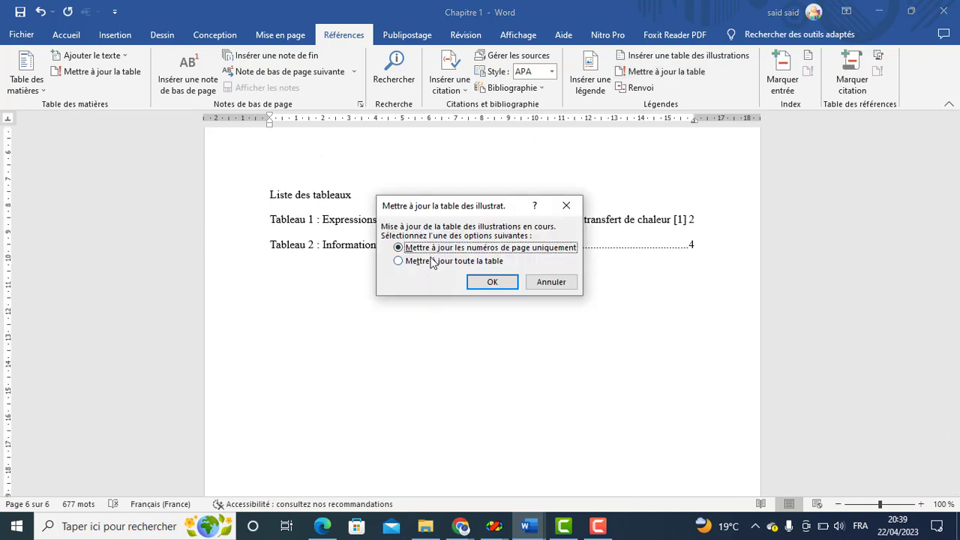
{"action": "left_click", "coordinate": [435, 262]}
{"action": "left_click", "coordinate": [500, 283]}
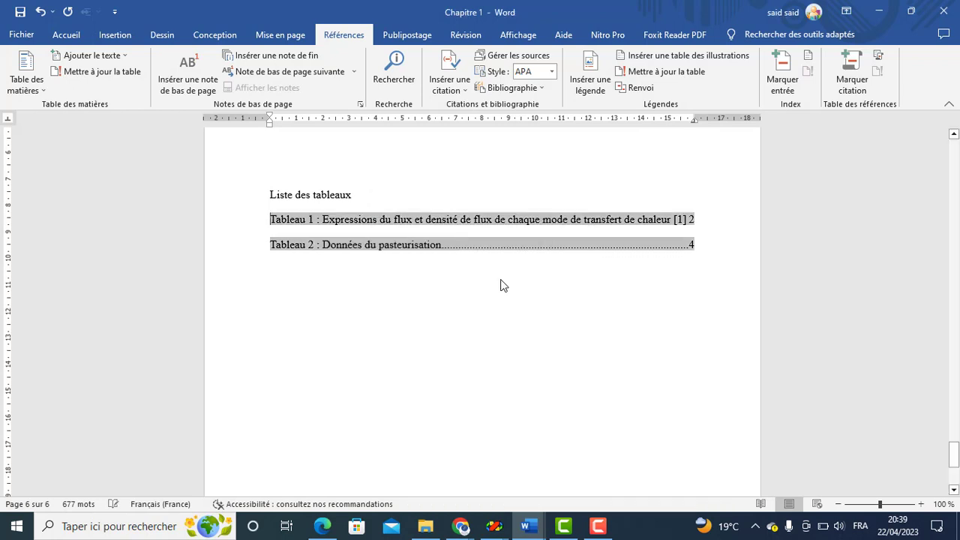
{"action": "left_click", "coordinate": [497, 279]}
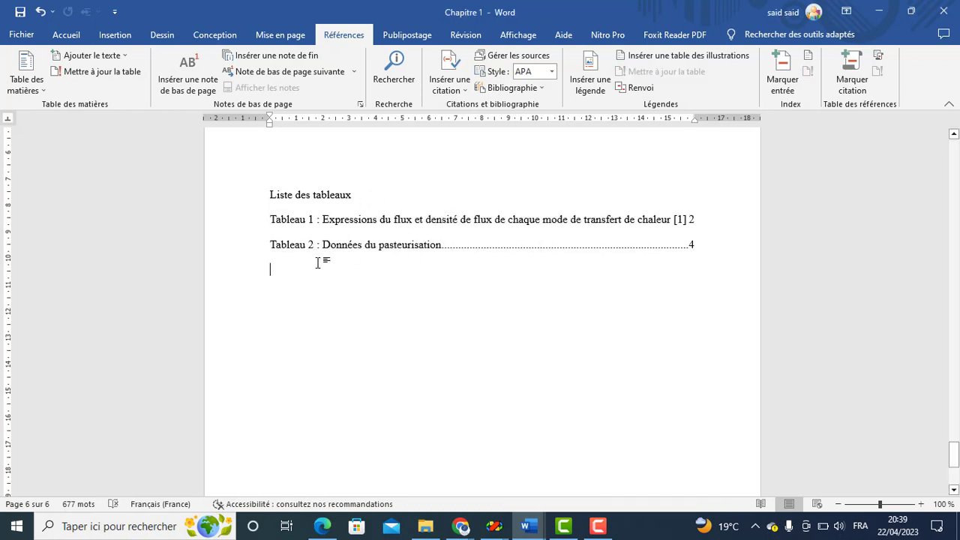
- Return to the Tableau 2 caption on page 4 and dismiss the low-battery notice
{"action": "left_click_drag", "start_coordinate": [954, 454], "coordinate": [959, 364]}
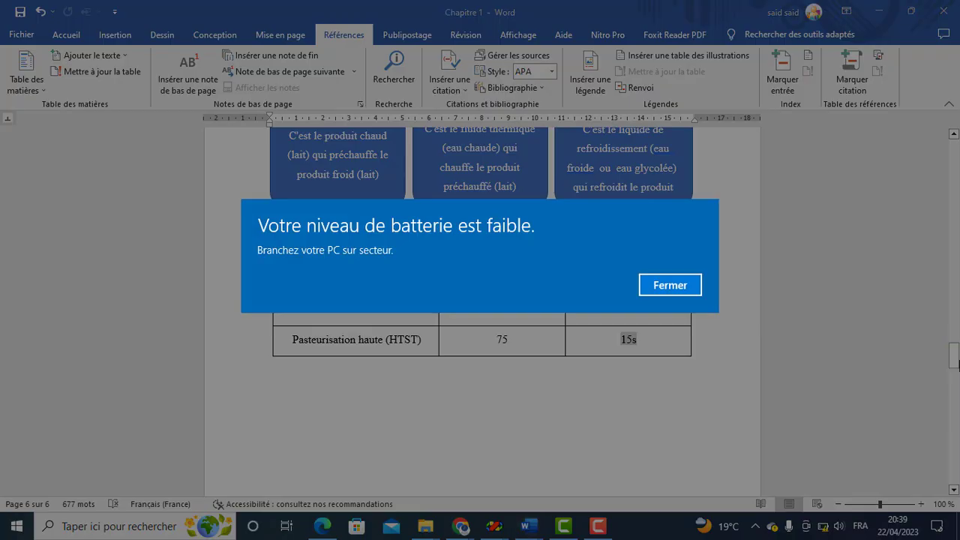
{"action": "left_click", "coordinate": [689, 291]}
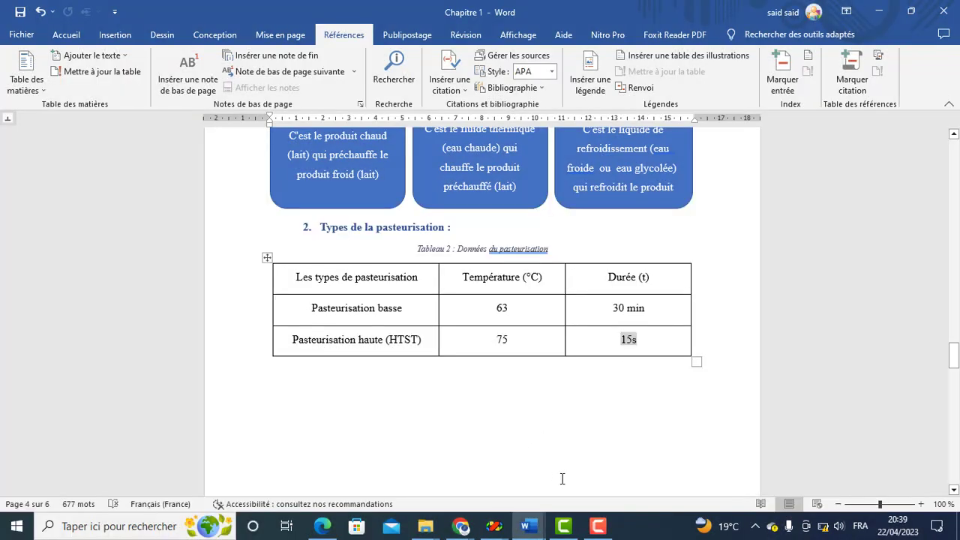